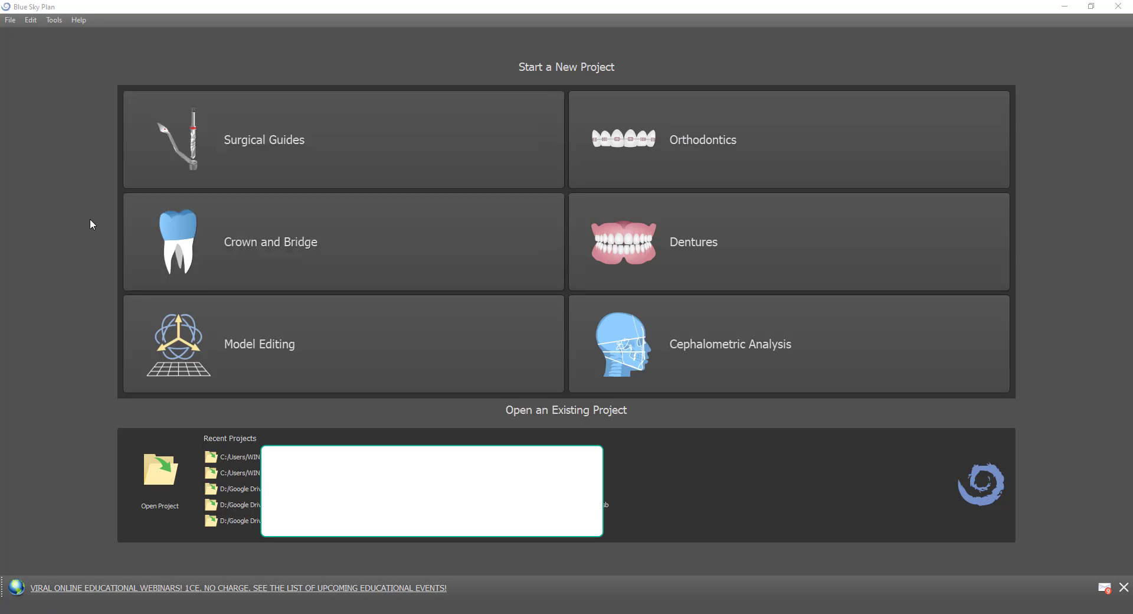
# Step: Start a new Crown and Bridge project of type Bridge with 4 unit bridge_LowerJaw.stl and 4 unit bridge_UpperJaw.stl from the Bridge for conventional crown folder
pyautogui.click(320, 257)
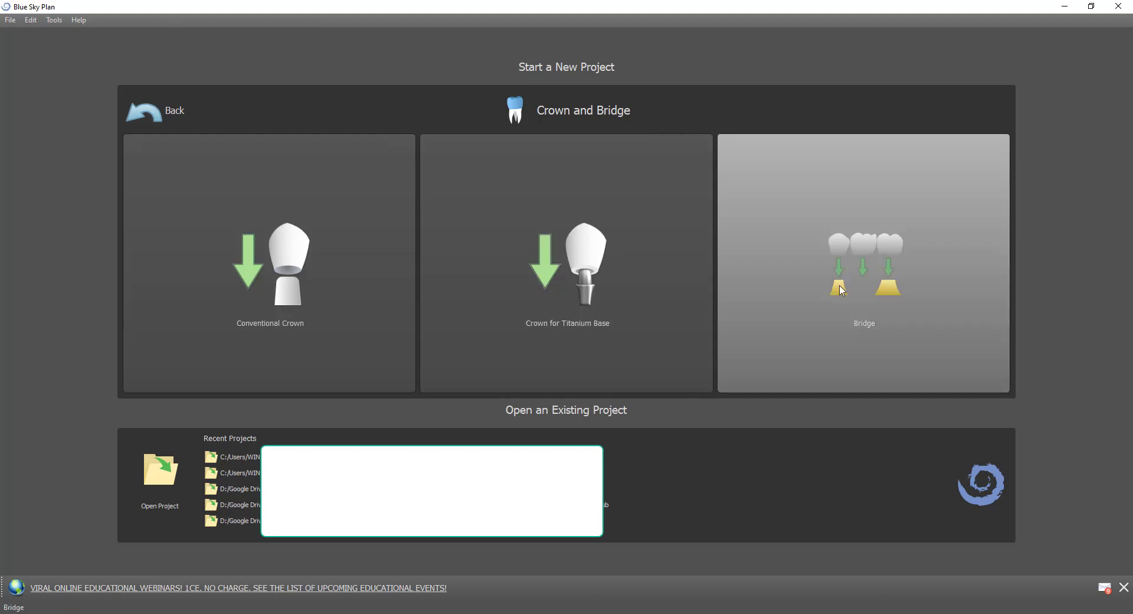
pyautogui.click(856, 319)
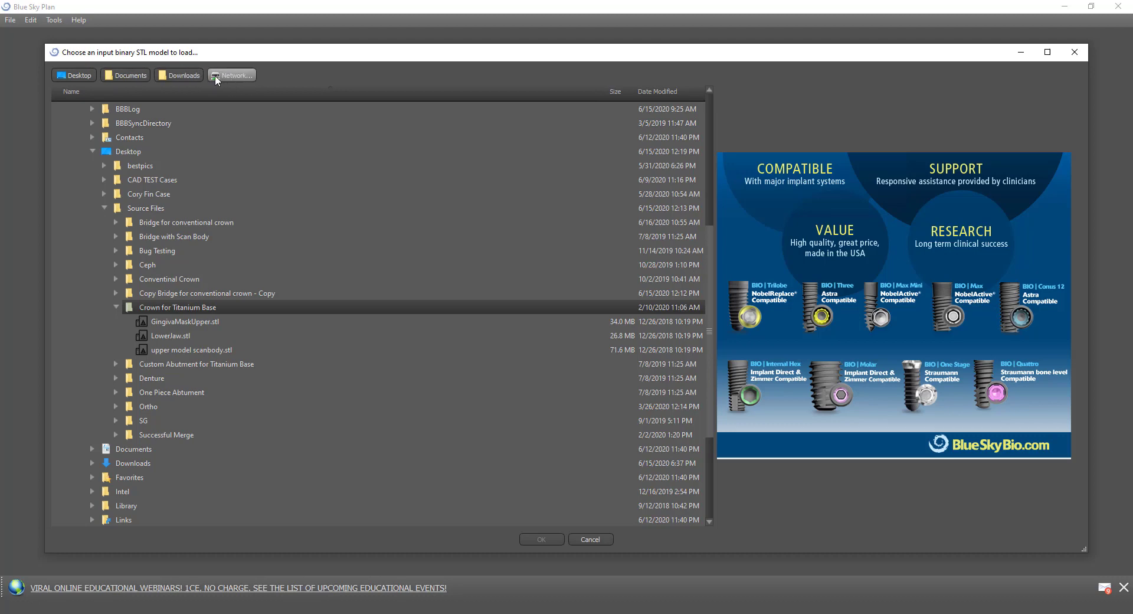
pyautogui.click(80, 76)
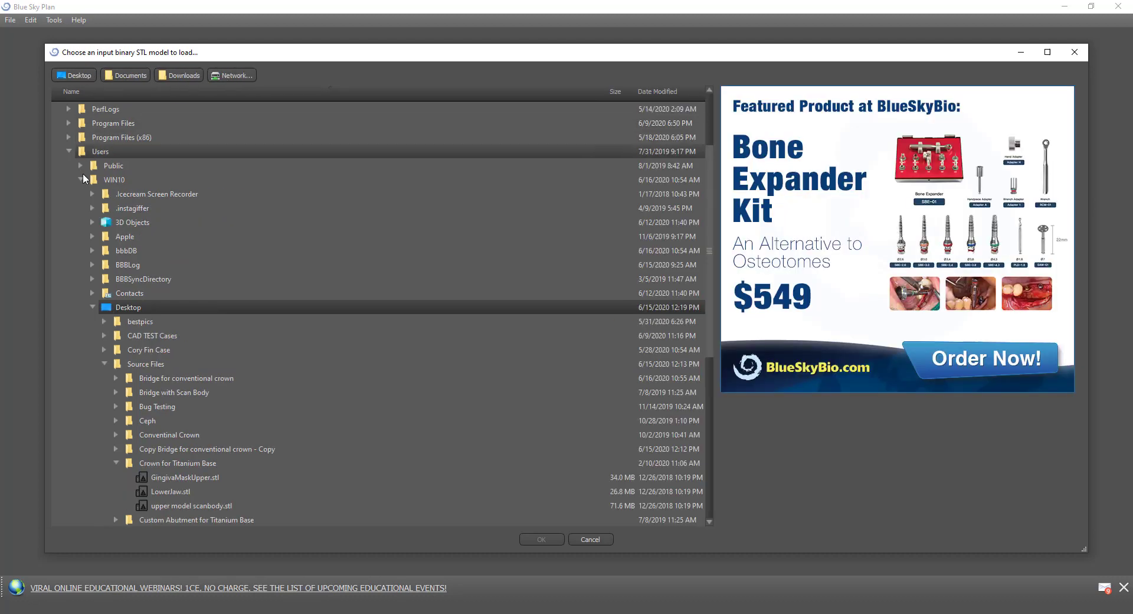
pyautogui.click(112, 378)
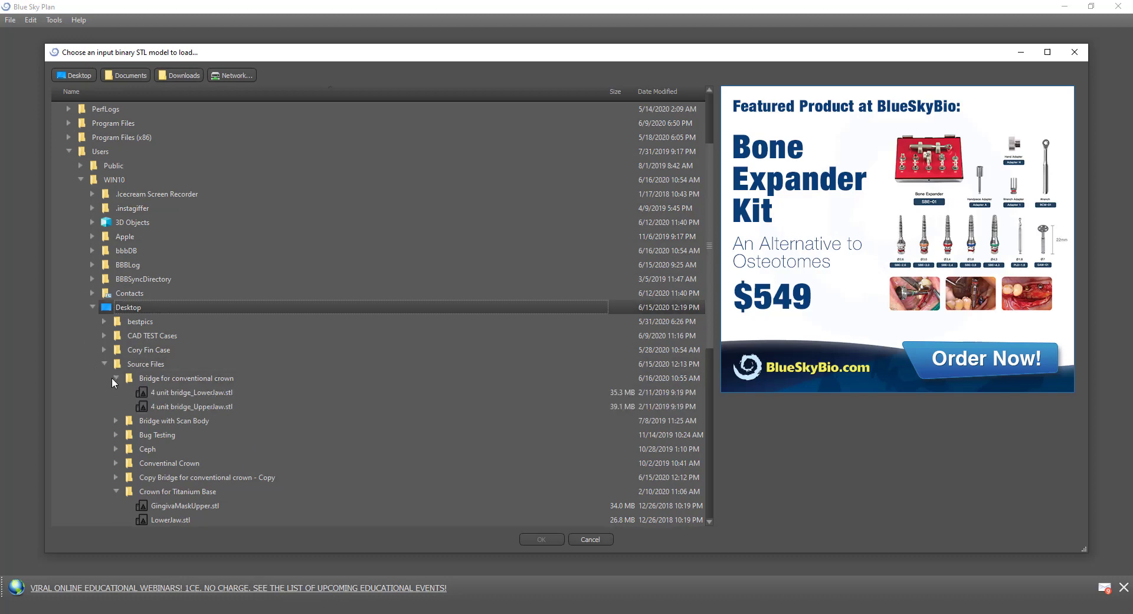
pyautogui.click(178, 393)
pyautogui.moveTo(801, 308); pyautogui.dragTo(926, 387)
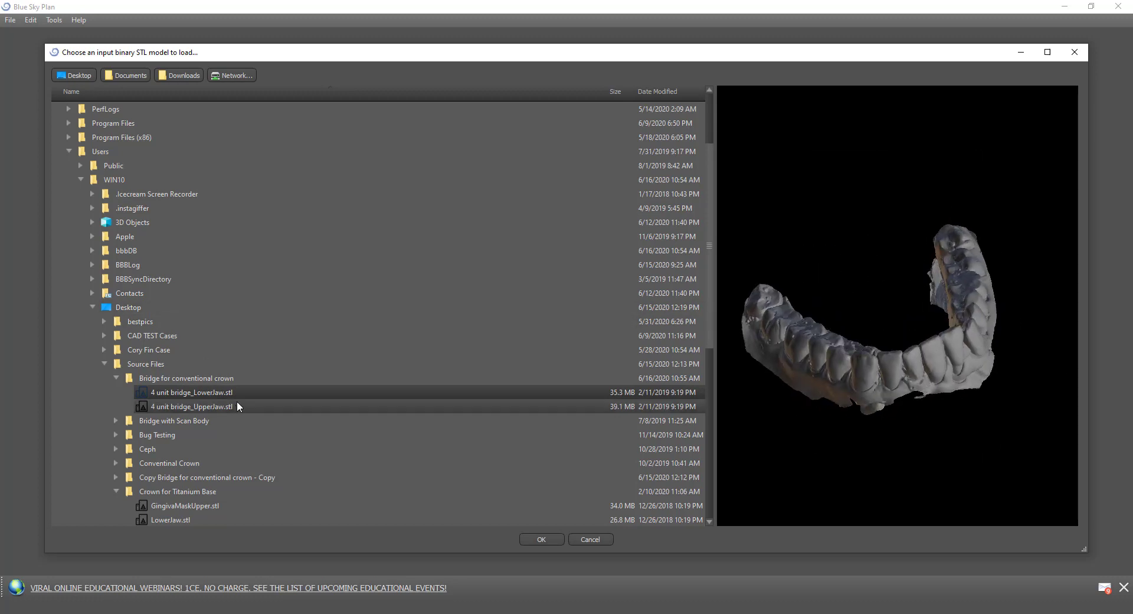
pyautogui.click(203, 406)
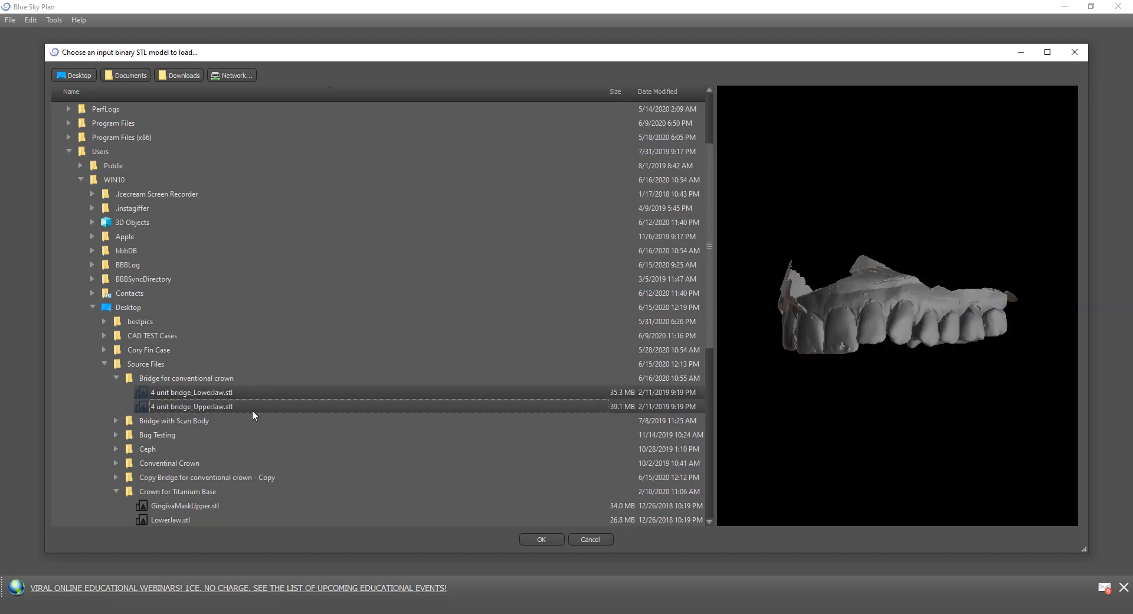
pyautogui.click(541, 539)
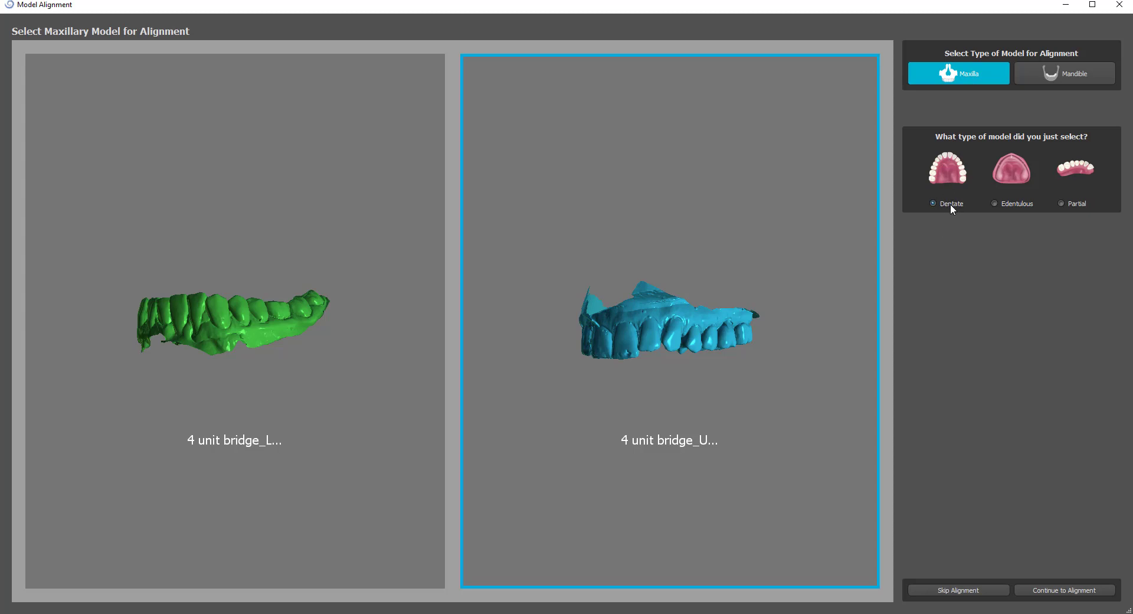
# Step: Accept the upper jaw as a dentate maxilla and mark three occlusal points: right molar cusp, incisal edge at the midline, left molar cusp
pyautogui.click(1064, 591)
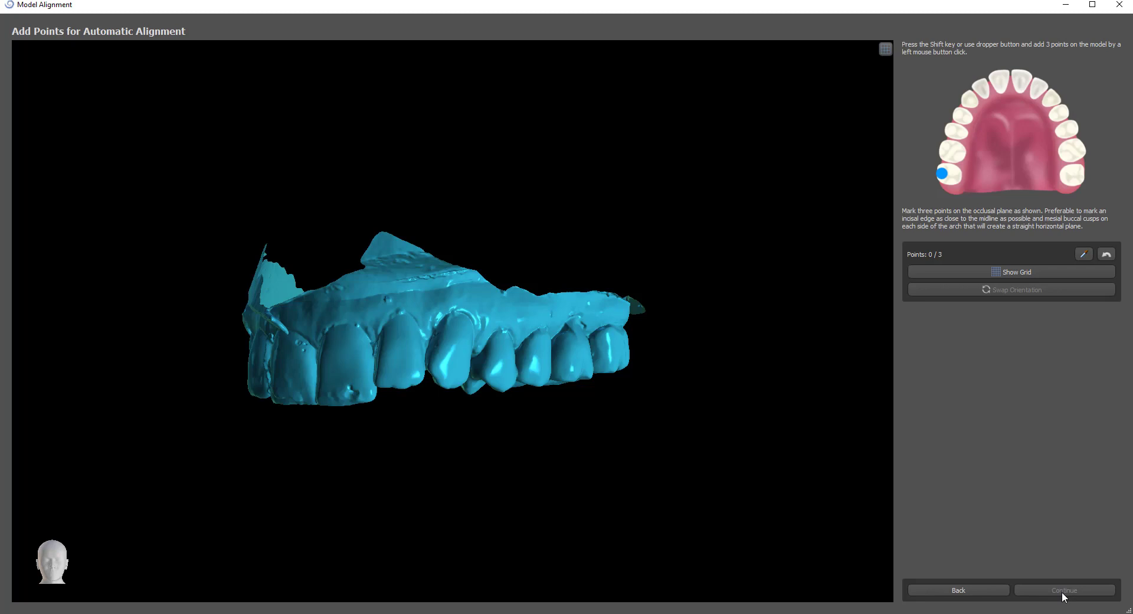
pyautogui.moveTo(317, 434); pyautogui.dragTo(445, 48)
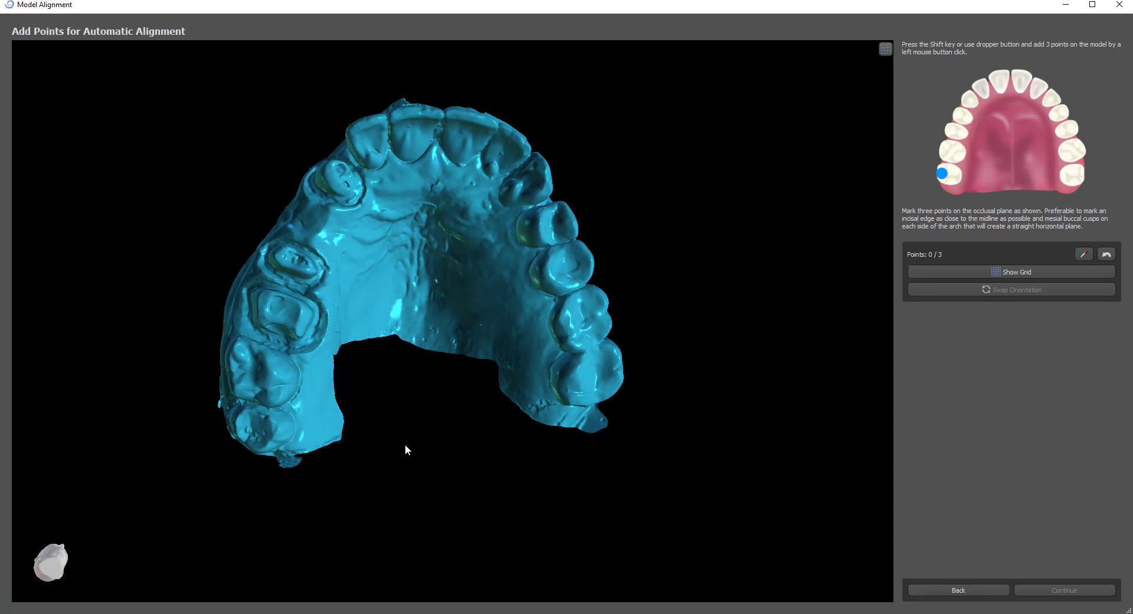
pyautogui.moveTo(406, 444); pyautogui.dragTo(407, 408)
pyautogui.press('shift')
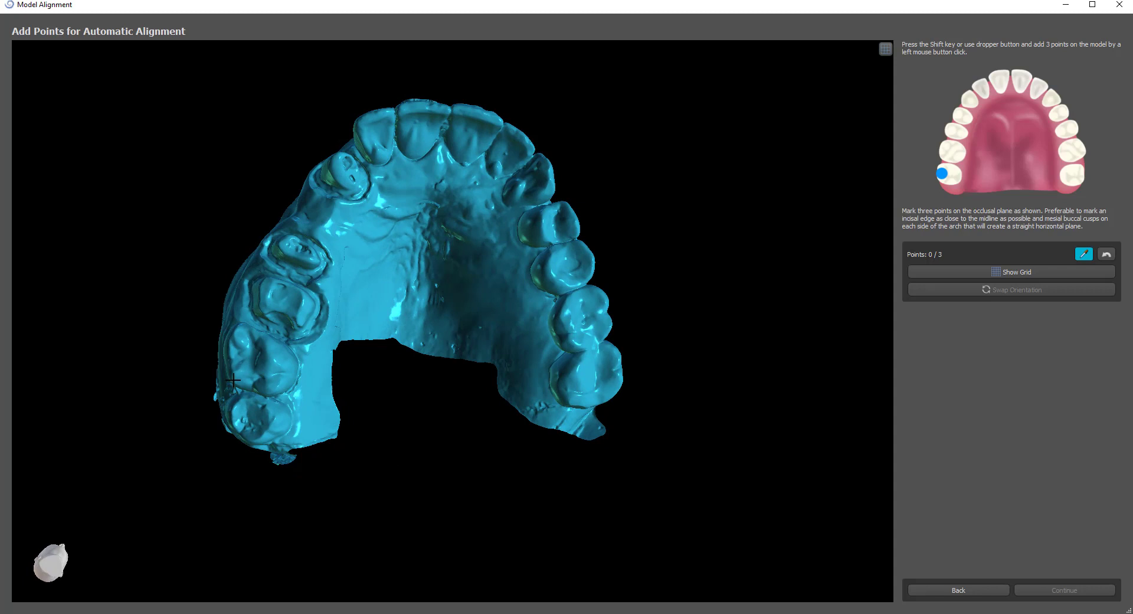
pyautogui.keyDown('shift'); pyautogui.click(233, 380); pyautogui.keyUp('shift')
pyautogui.moveTo(470, 215); pyautogui.dragTo(404, 329)
pyautogui.press('shift')
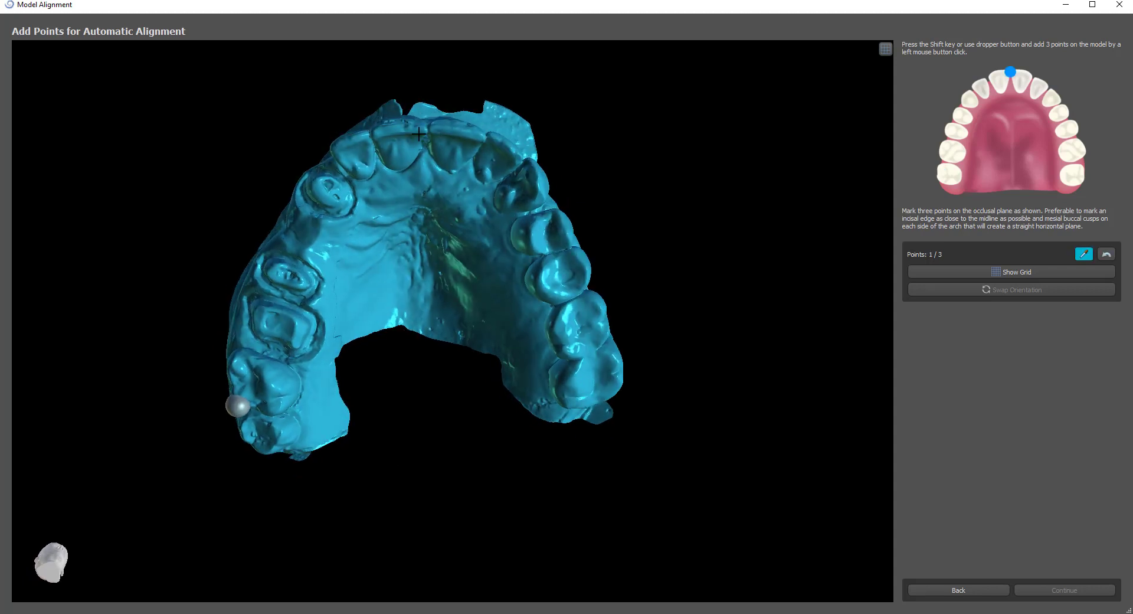
pyautogui.keyDown('shift'); pyautogui.click(424, 131); pyautogui.keyUp('shift')
pyautogui.moveTo(437, 444); pyautogui.dragTo(411, 359)
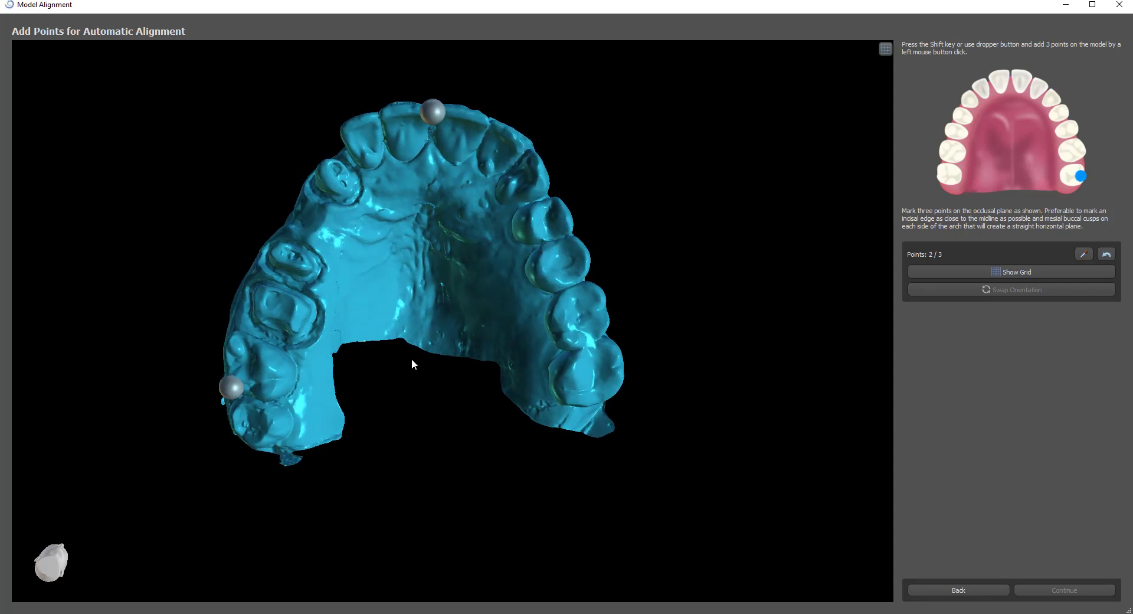
pyautogui.press('shift')
pyautogui.keyDown('shift'); pyautogui.click(620, 377); pyautogui.keyUp('shift')
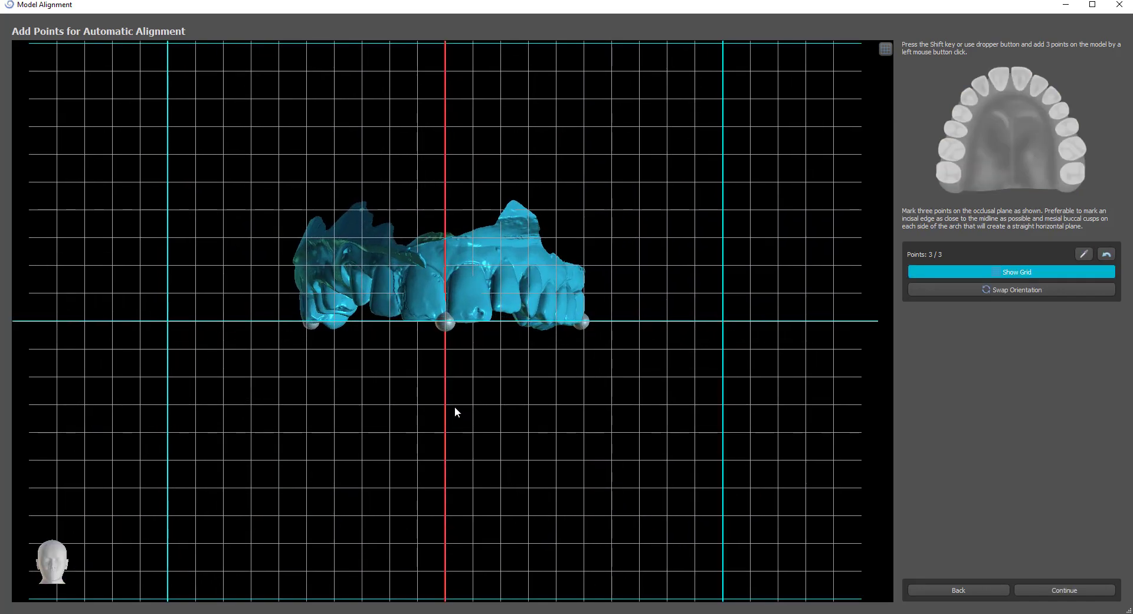
# Step: Check the three-point maxilla alignment against the grid and continue to manual refinement
pyautogui.moveTo(454, 406); pyautogui.dragTo(420, 450)
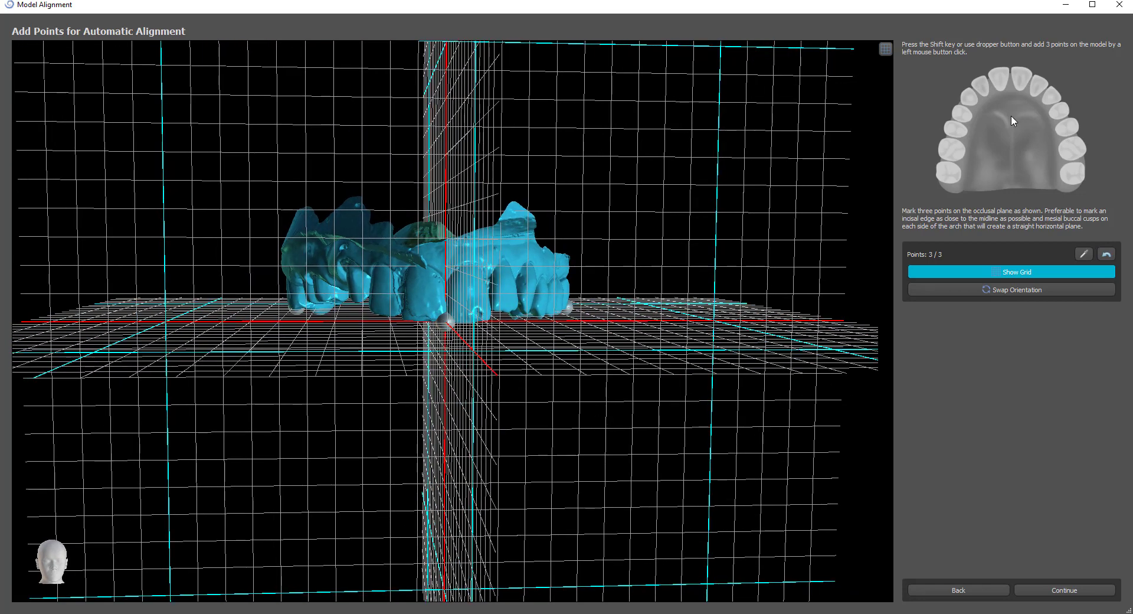
pyautogui.click(1012, 273)
pyautogui.click(1026, 274)
pyautogui.click(1018, 291)
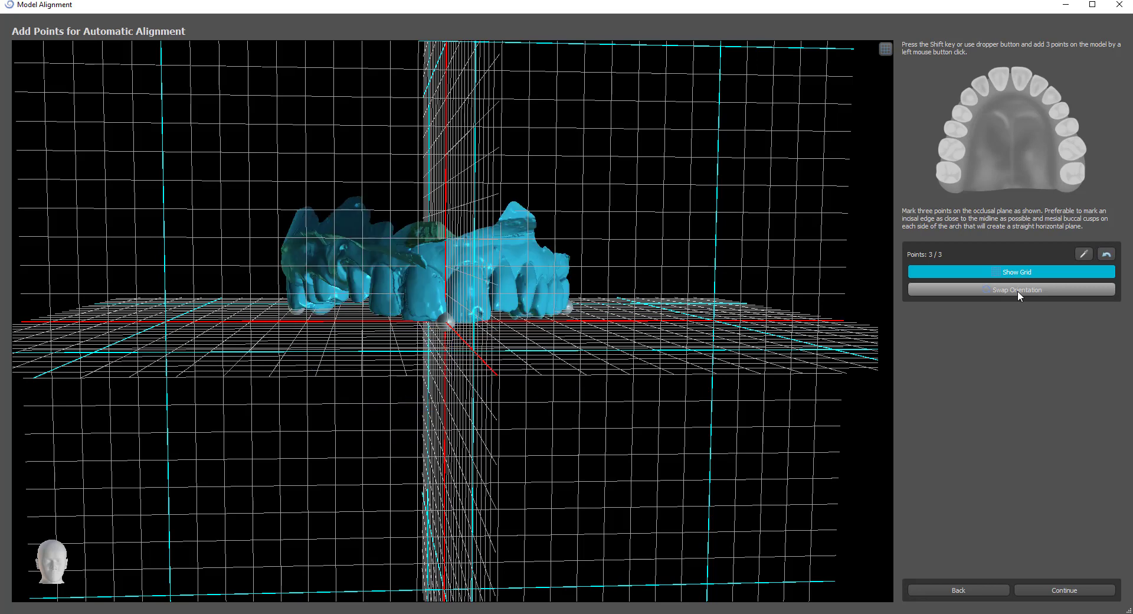
pyautogui.click(1056, 595)
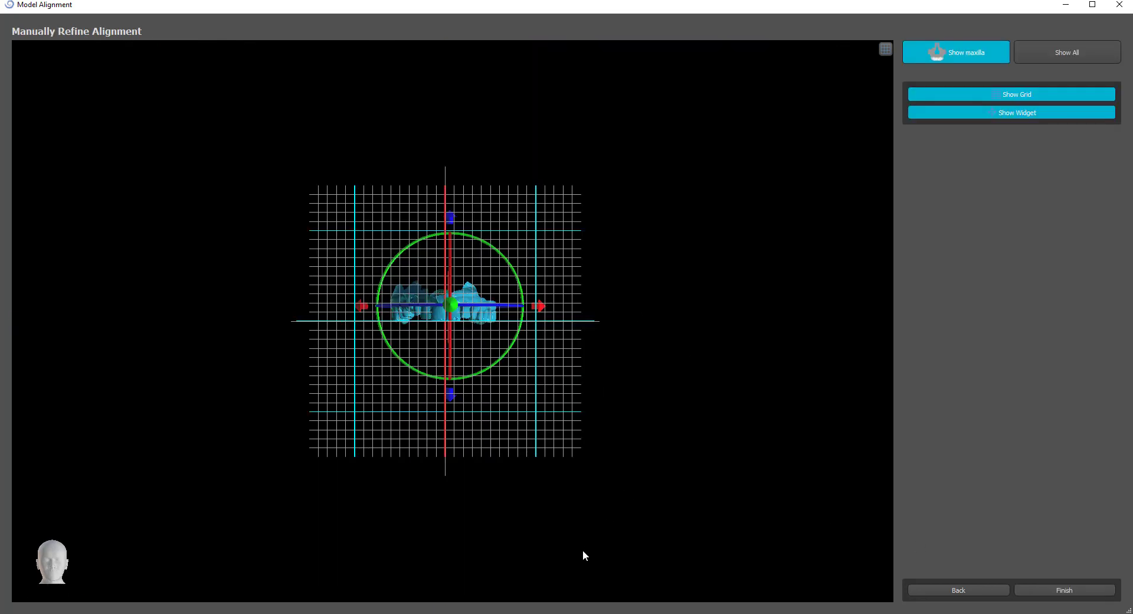
# Step: Shift the maxilla slightly sideways to centre its midline on the alignment grid
pyautogui.scroll(4, 583, 550)
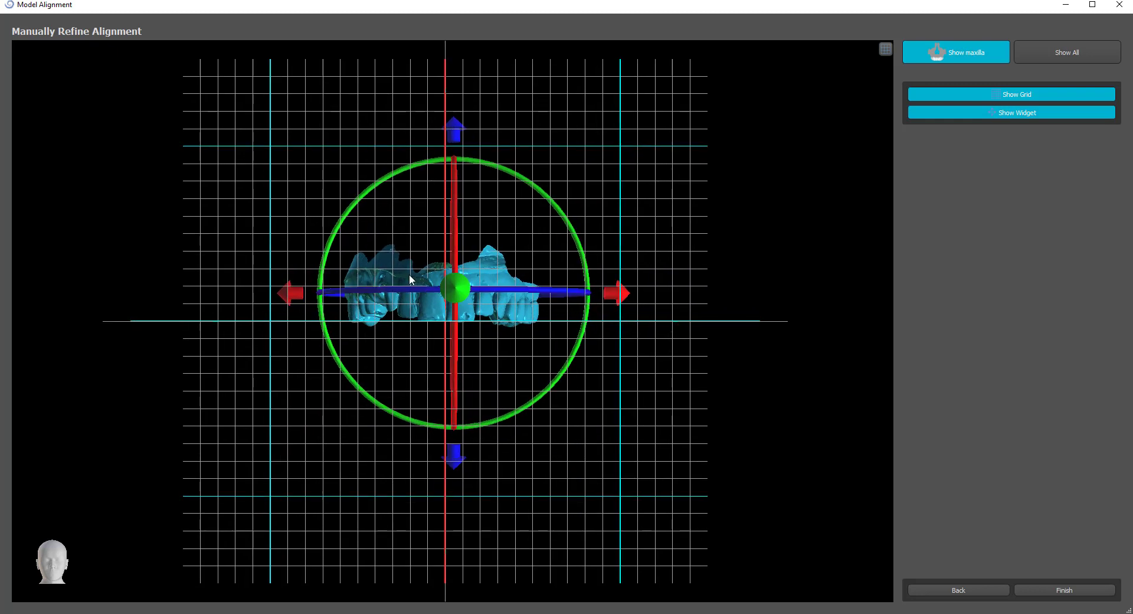
pyautogui.moveTo(337, 452); pyautogui.dragTo(327, 478, button='right')
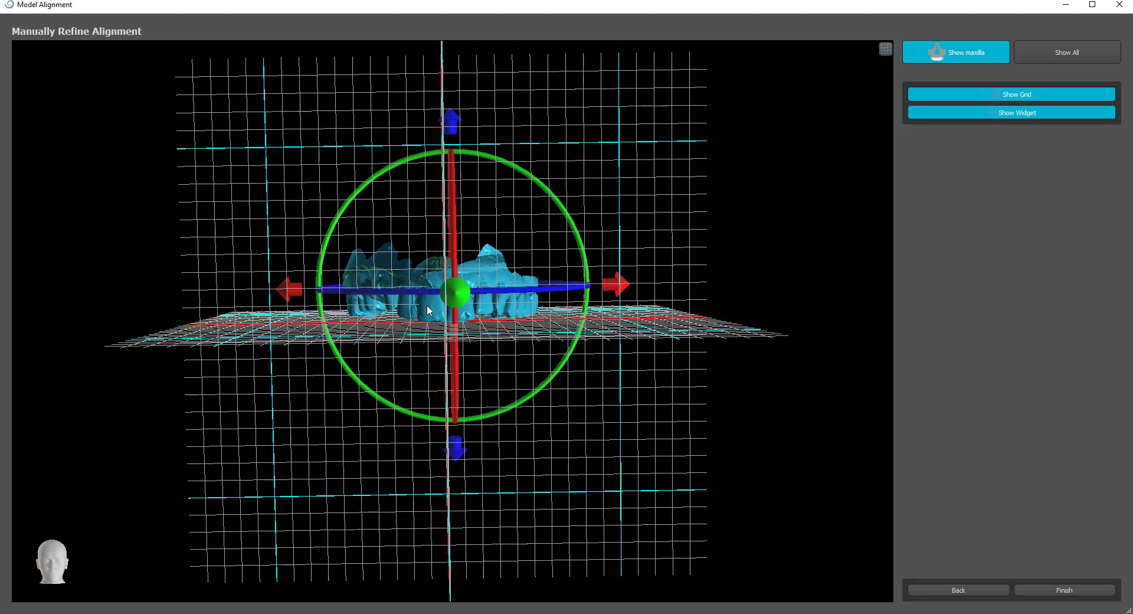
pyautogui.moveTo(561, 449); pyautogui.dragTo(635, 481, button='right')
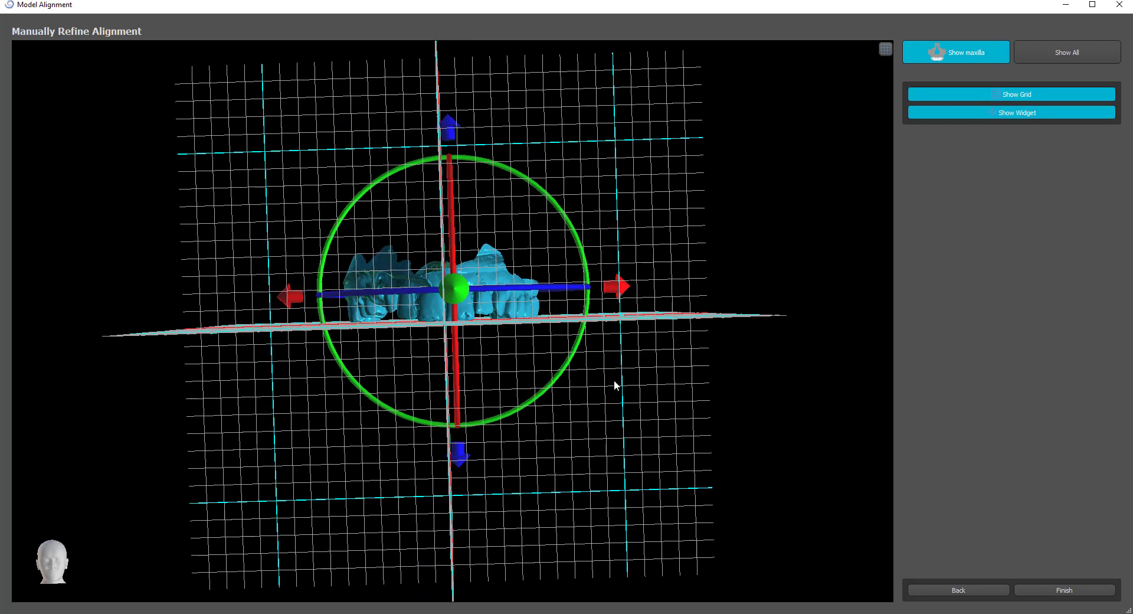
pyautogui.click(614, 294)
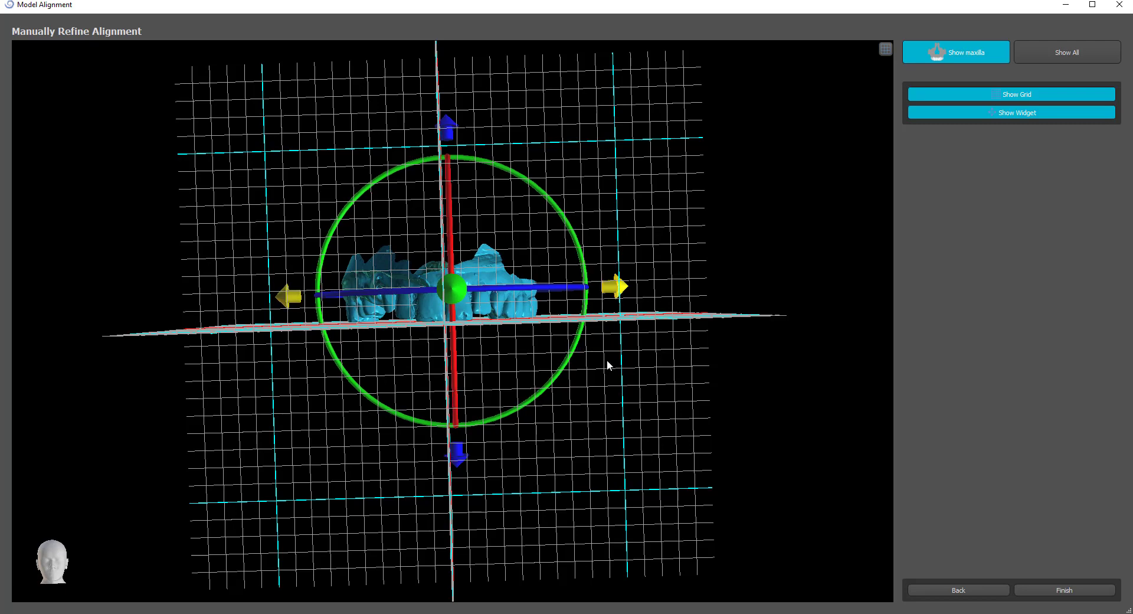
pyautogui.moveTo(608, 366); pyautogui.dragTo(633, 502, button='right')
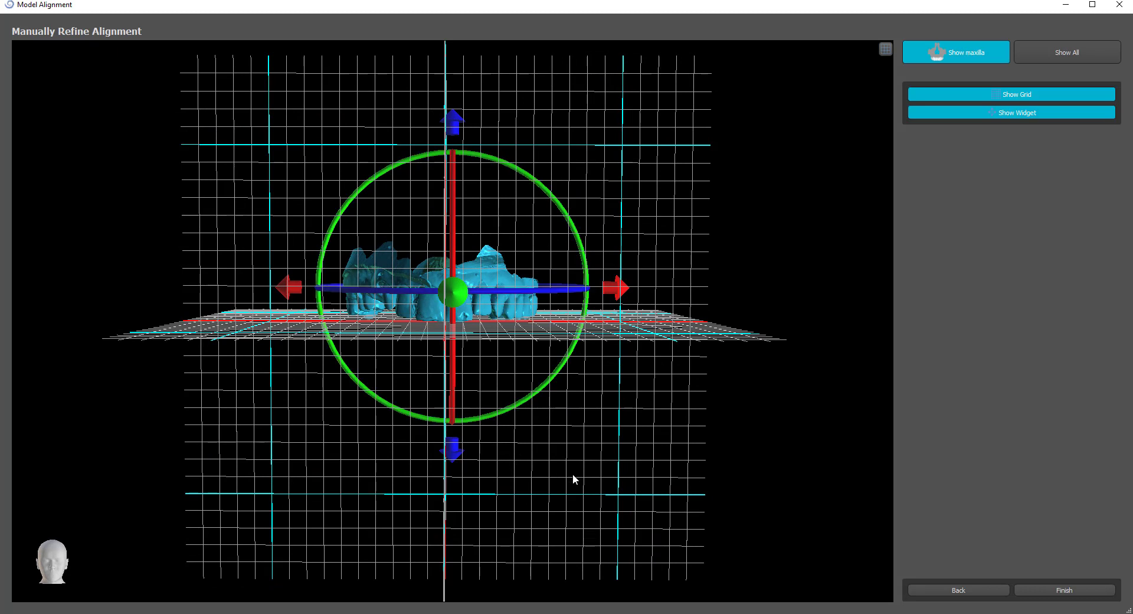
# Step: Show both jaws together, check their position against the alignment grid, and finish the model alignment
pyautogui.click(1063, 57)
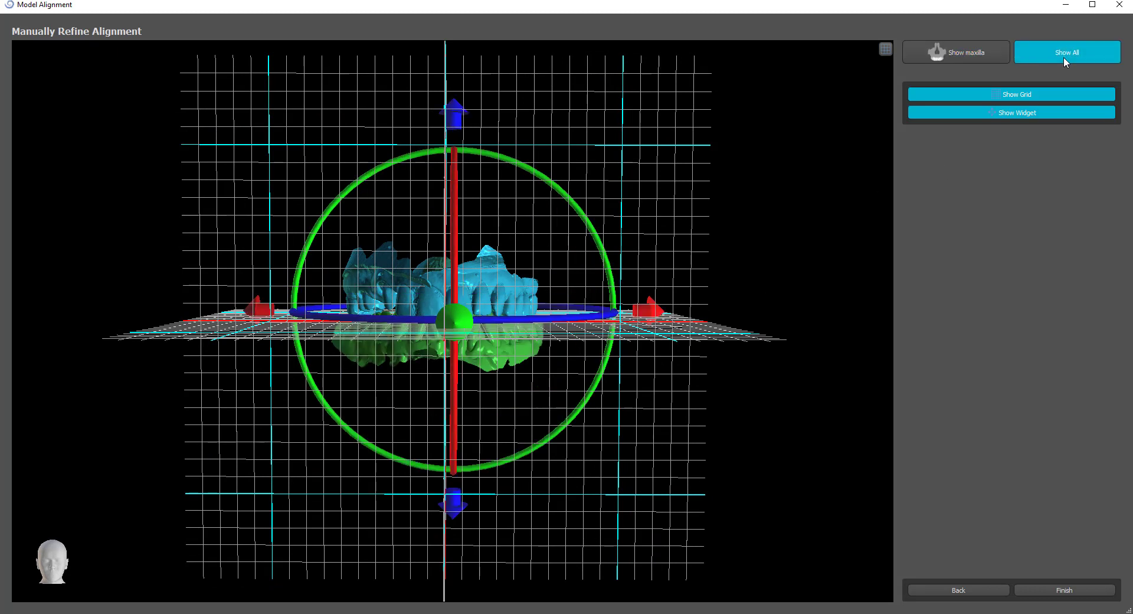
pyautogui.moveTo(634, 512)
pyautogui.mouseDown(button='right')
pyautogui.moveTo(518, 409)
pyautogui.moveTo(624, 457)
pyautogui.moveTo(635, 506)
pyautogui.mouseUp(button='right')
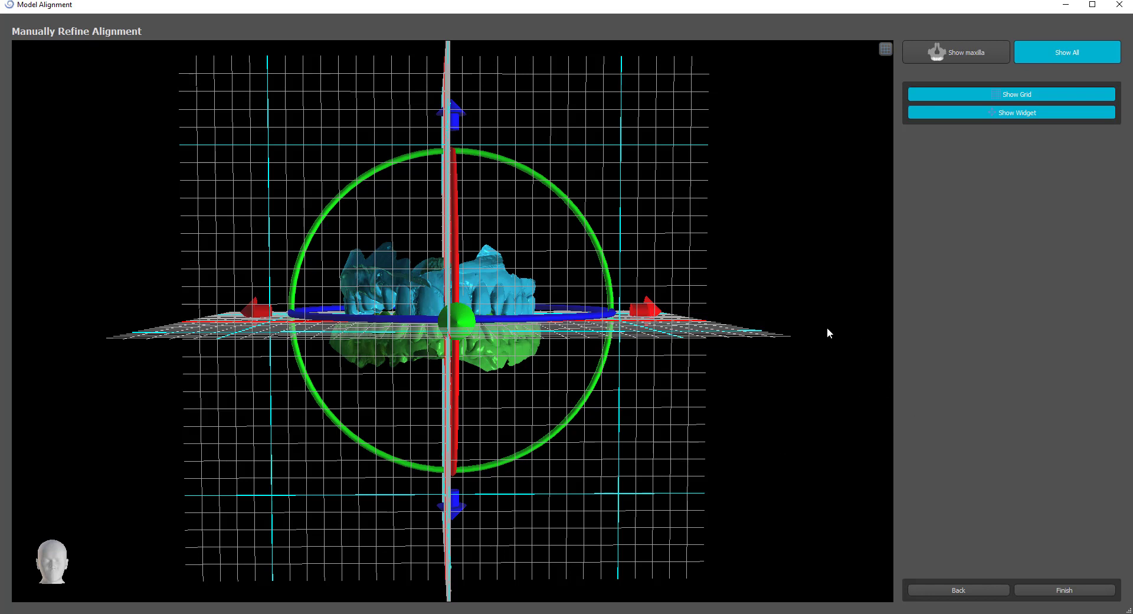
pyautogui.moveTo(828, 329); pyautogui.dragTo(804, 328, button='right')
pyautogui.click(1041, 99)
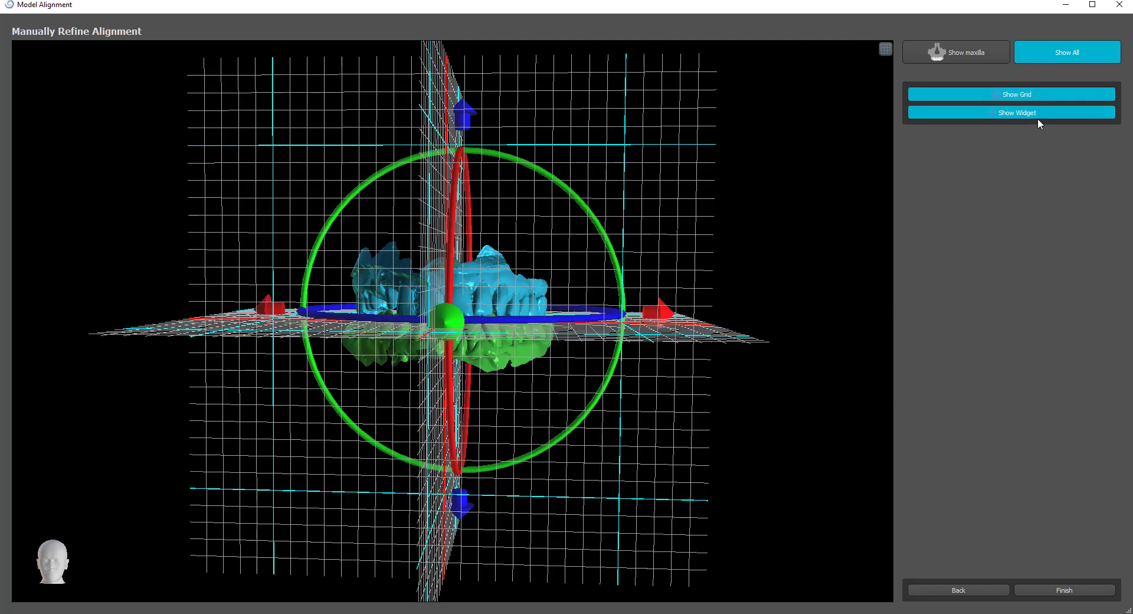
pyautogui.click(1037, 112)
pyautogui.click(1037, 112)
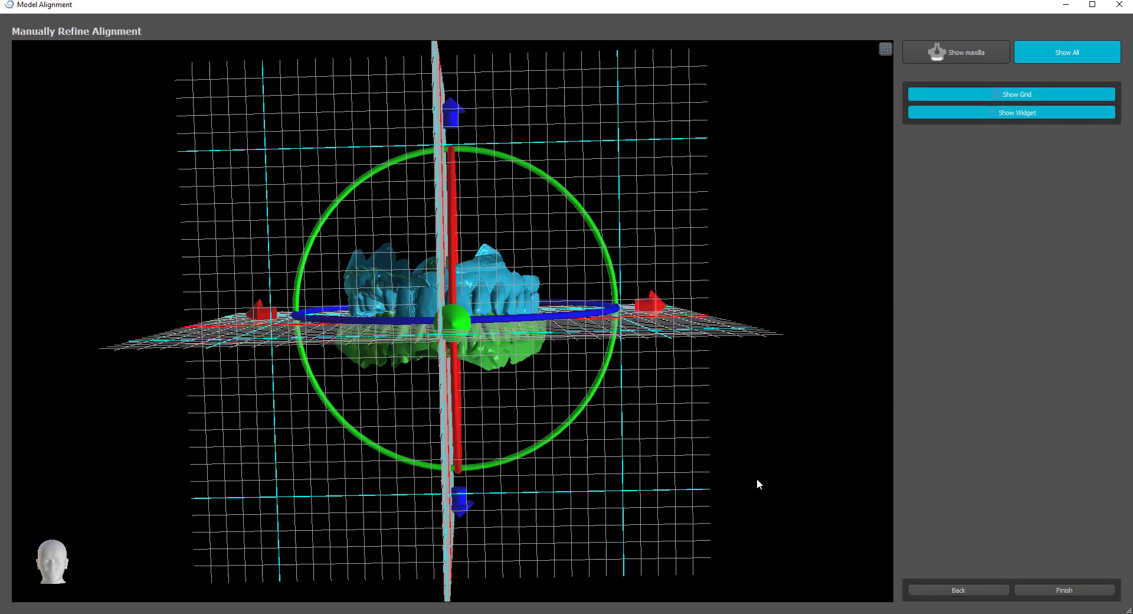
pyautogui.click(1075, 592)
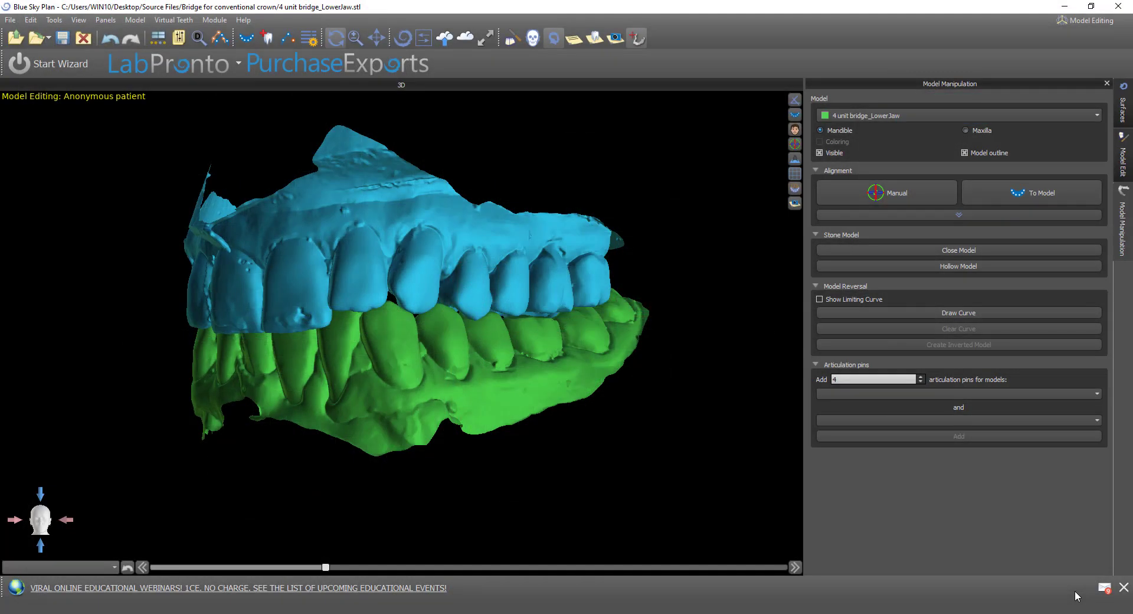
# Step: Inspect the aligned jaws from the prepared side and continue to Bridge Design
pyautogui.moveTo(447, 516); pyautogui.dragTo(446, 483, button='right')
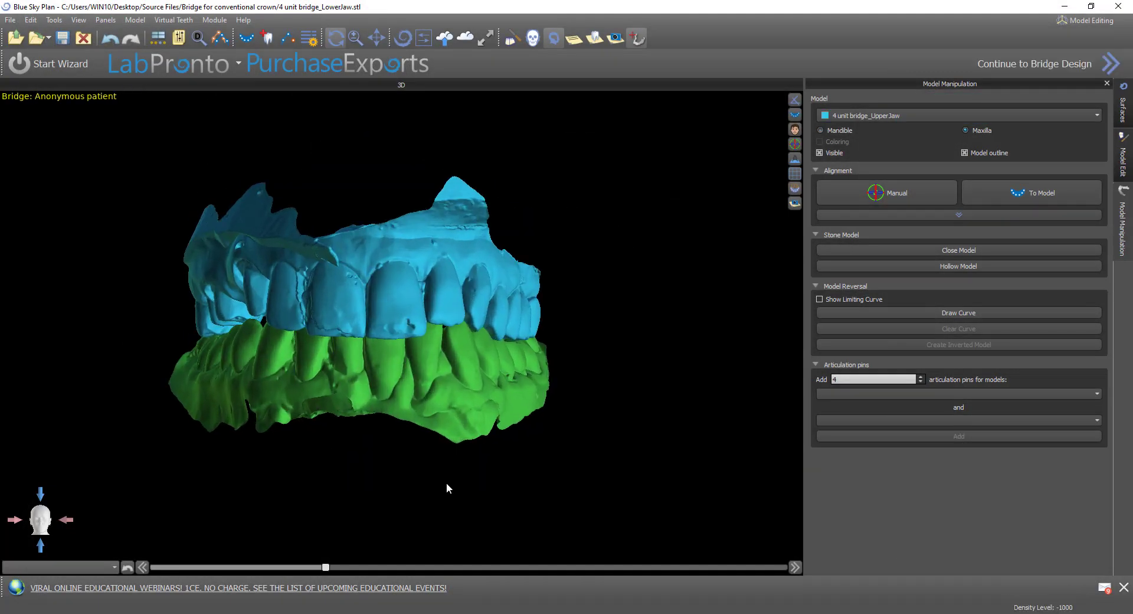
pyautogui.moveTo(446, 483); pyautogui.dragTo(398, 389)
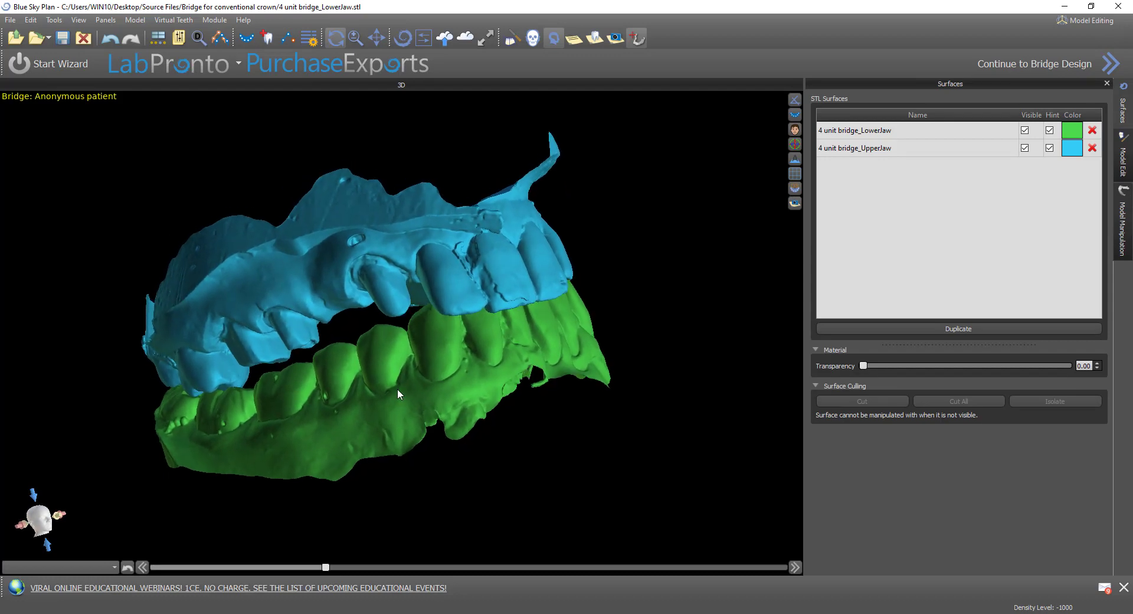
pyautogui.click(1008, 70)
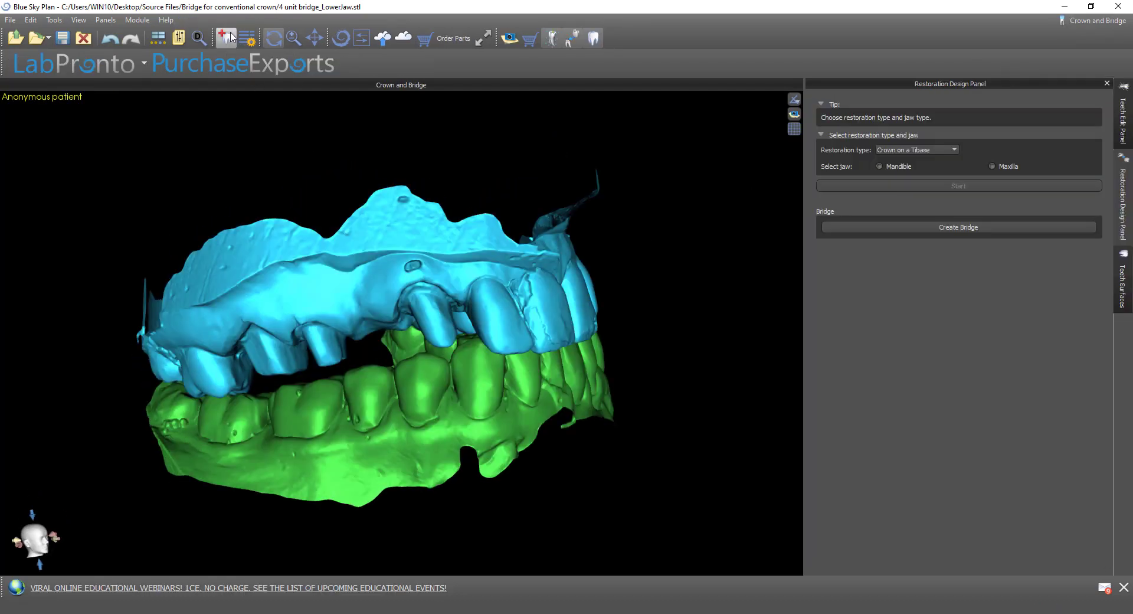
# Step: Add the right maxillary canine, both premolars and first molar from the Teeth Caps set in Large size
pyautogui.click(226, 39)
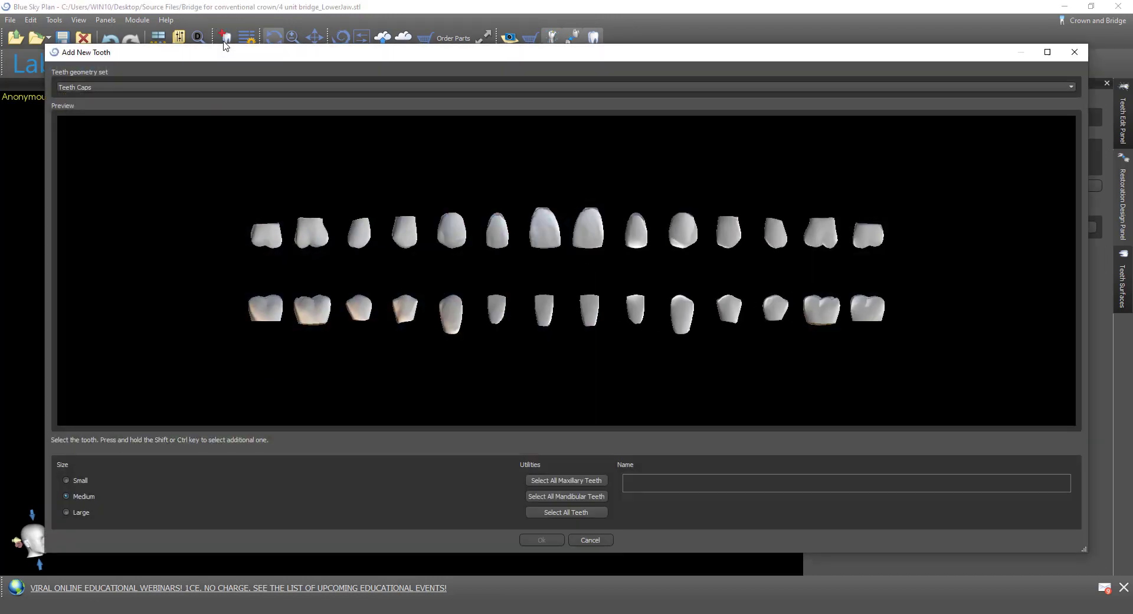
pyautogui.click(226, 86)
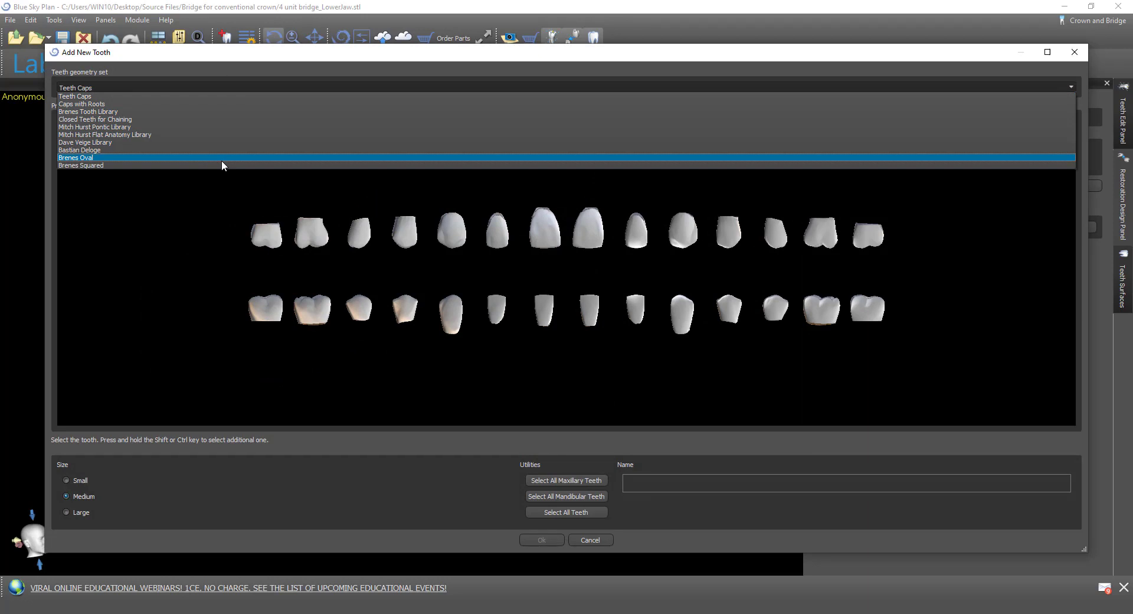
pyautogui.click(197, 94)
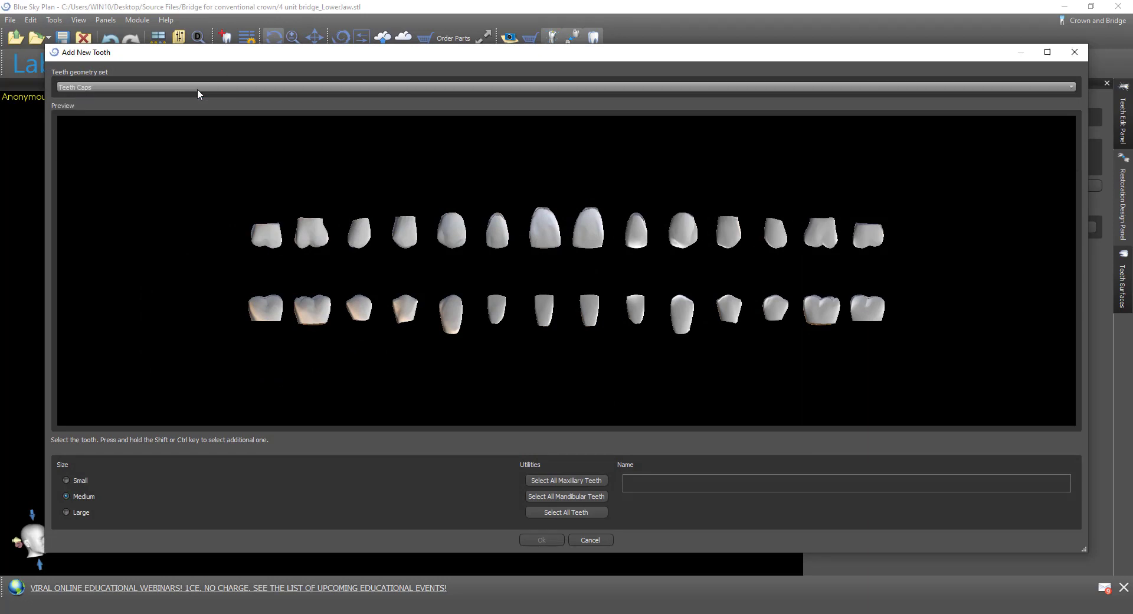
pyautogui.click(451, 231)
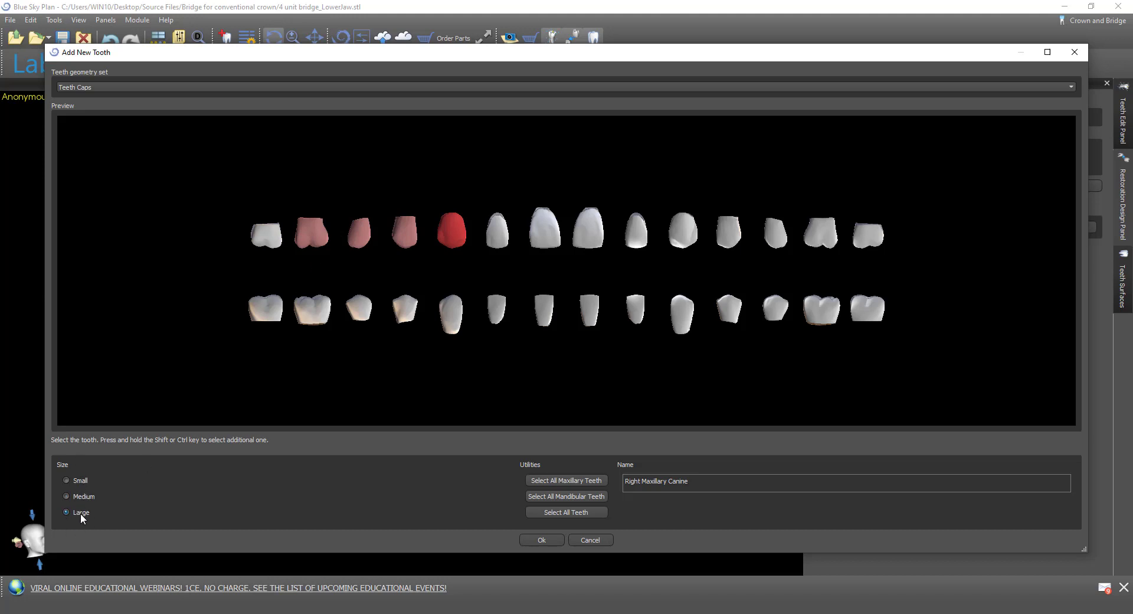
pyautogui.click(542, 539)
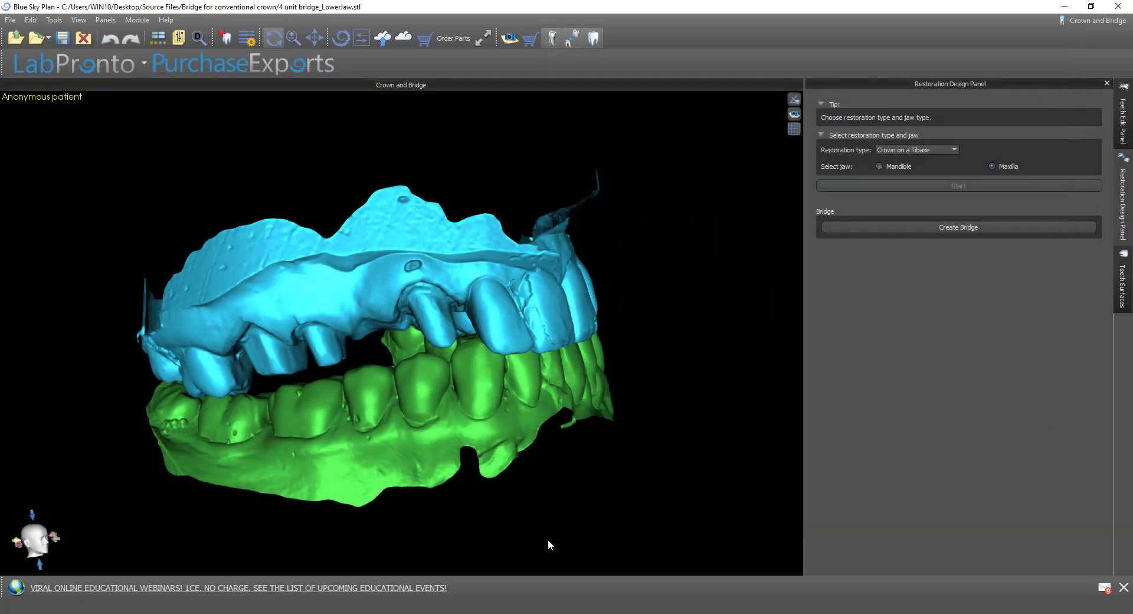
# Step: Place the four-tooth set on the maxilla with its canine over the prepared right canine
pyautogui.moveTo(439, 409); pyautogui.dragTo(548, 392)
pyautogui.moveTo(319, 332); pyautogui.dragTo(384, 354)
pyautogui.moveTo(384, 417)
pyautogui.mouseDown()
pyautogui.moveTo(378, 378)
pyautogui.moveTo(399, 430)
pyautogui.mouseUp()
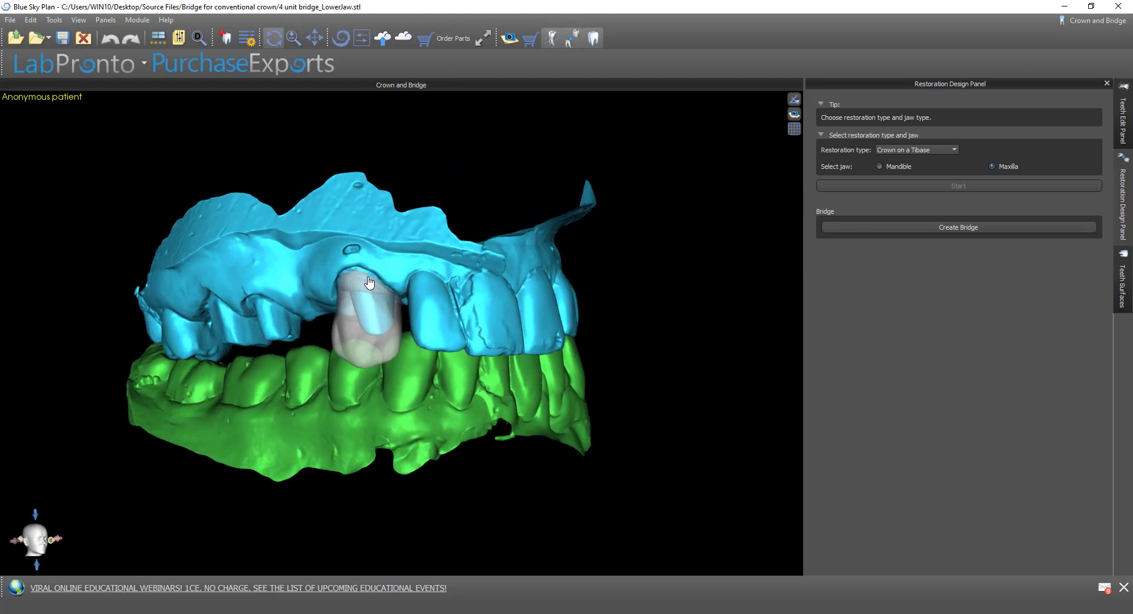
pyautogui.moveTo(369, 291); pyautogui.dragTo(381, 306)
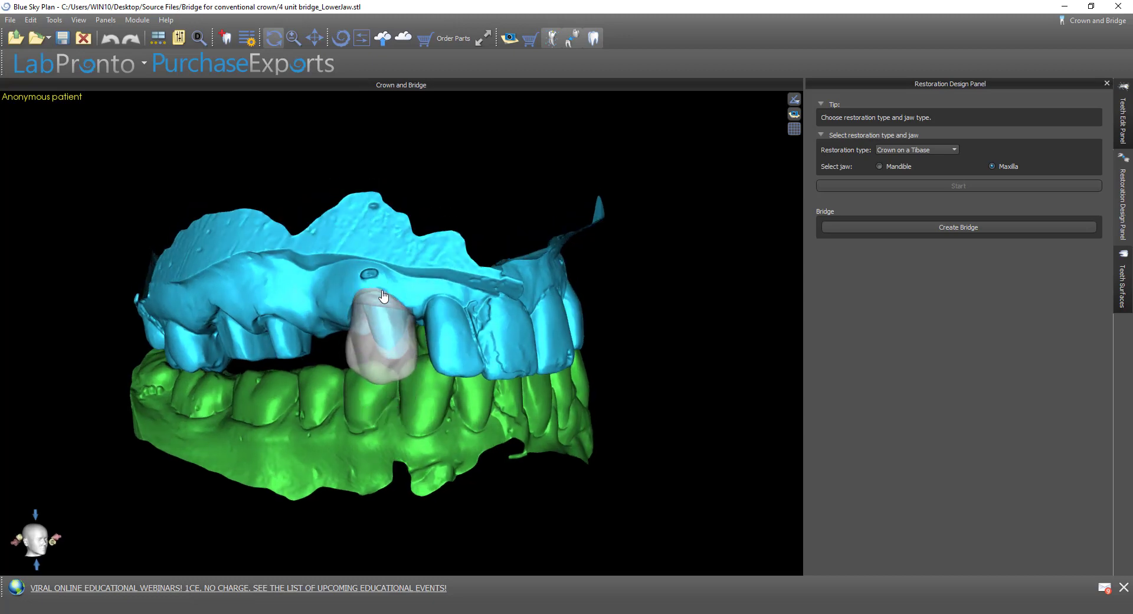
pyautogui.click(384, 295)
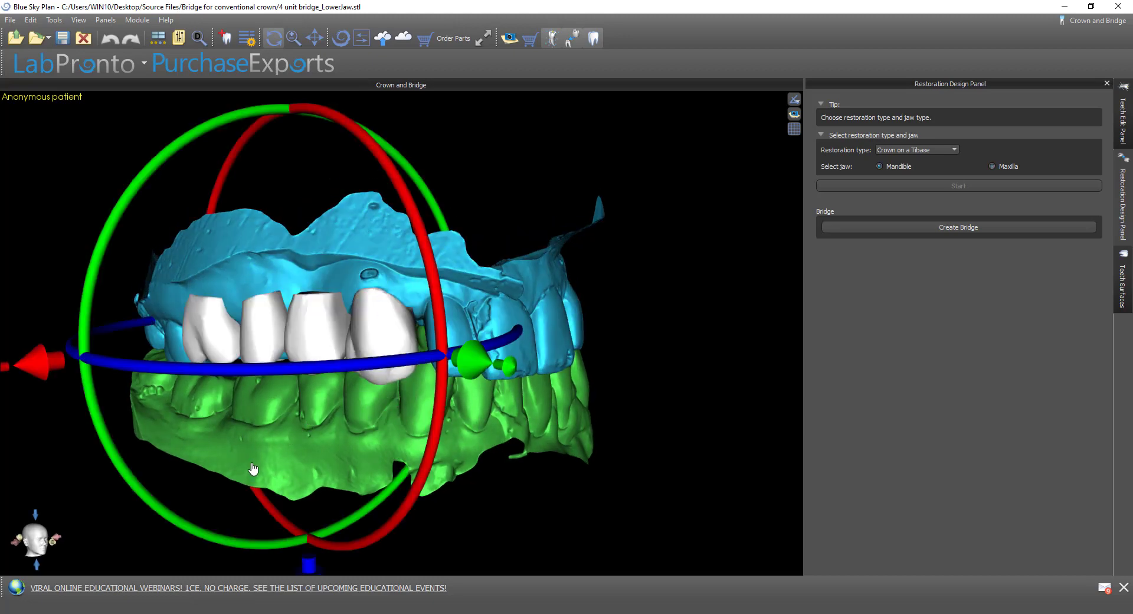
pyautogui.moveTo(253, 465); pyautogui.dragTo(328, 358)
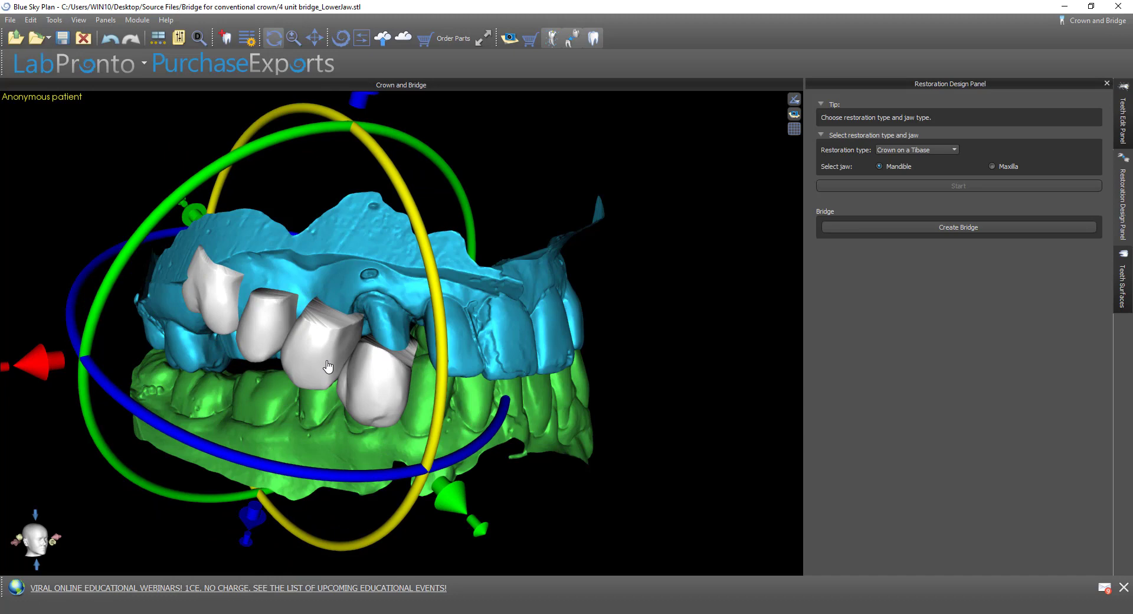
pyautogui.click(111, 41)
# Step: Hide the 4 unit bridge_LowerJaw surface to leave only the maxilla and the virtual teeth in view
pyautogui.moveTo(498, 462); pyautogui.dragTo(452, 456)
pyautogui.moveTo(453, 455); pyautogui.dragTo(488, 566, button='right')
pyautogui.moveTo(465, 448); pyautogui.dragTo(485, 446)
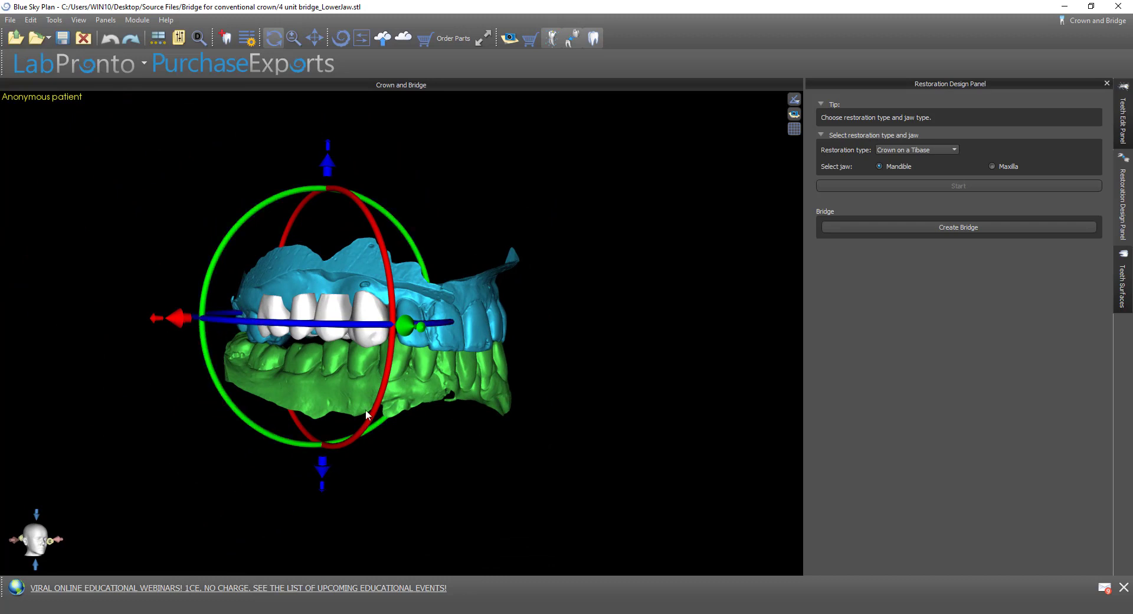
pyautogui.moveTo(288, 498); pyautogui.dragTo(341, 456)
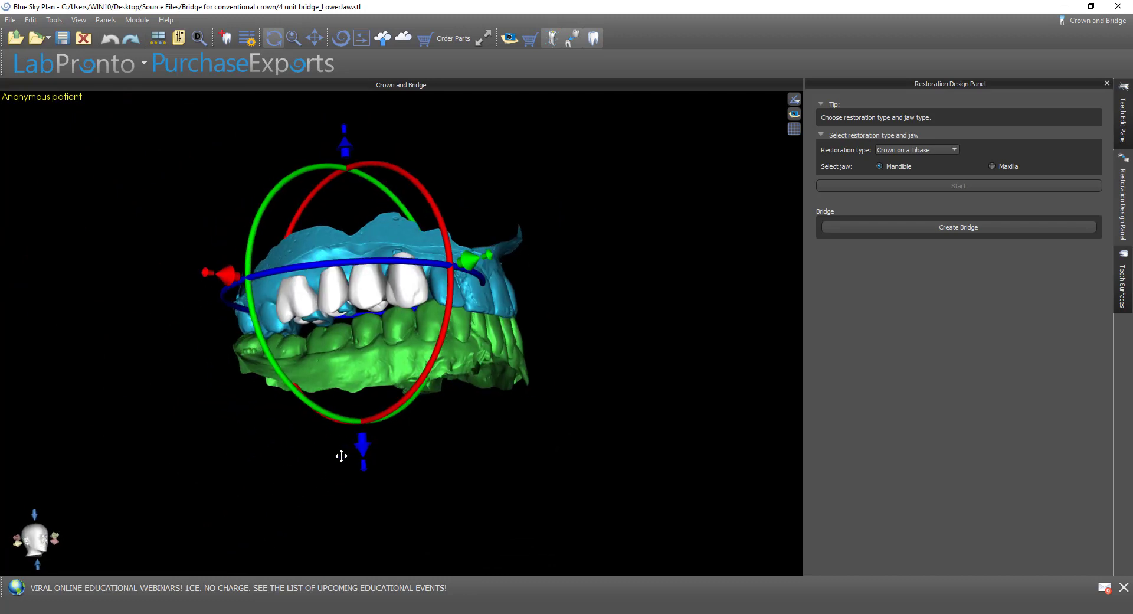
pyautogui.click(1123, 295)
pyautogui.click(1043, 130)
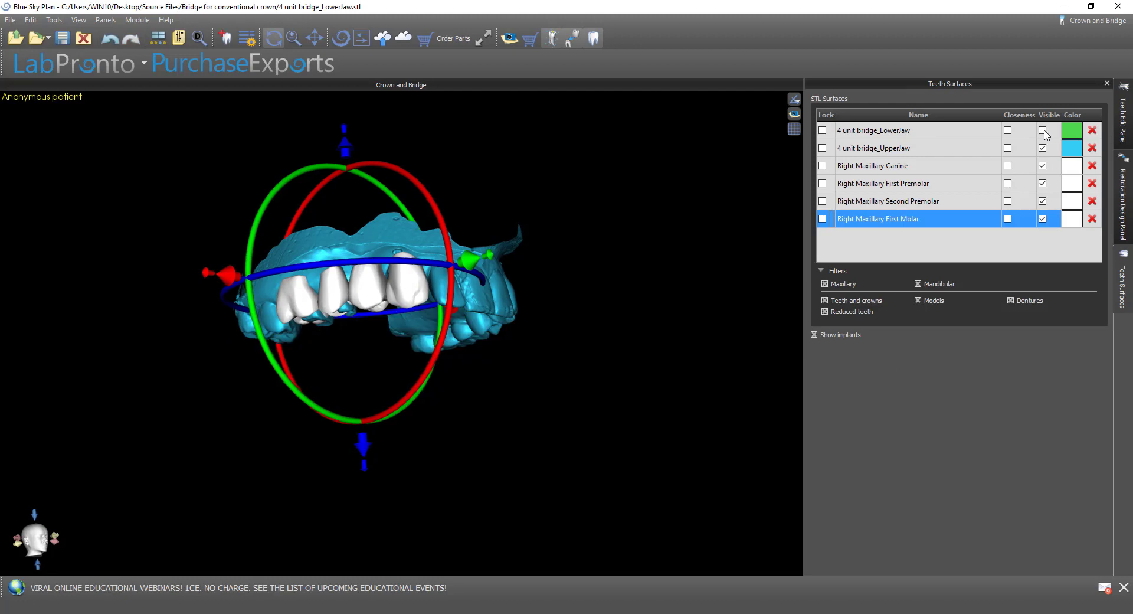
# Step: Scale the four visible teeth down slightly as a group to fit the span between the neighbouring teeth
pyautogui.moveTo(536, 459); pyautogui.dragTo(475, 274)
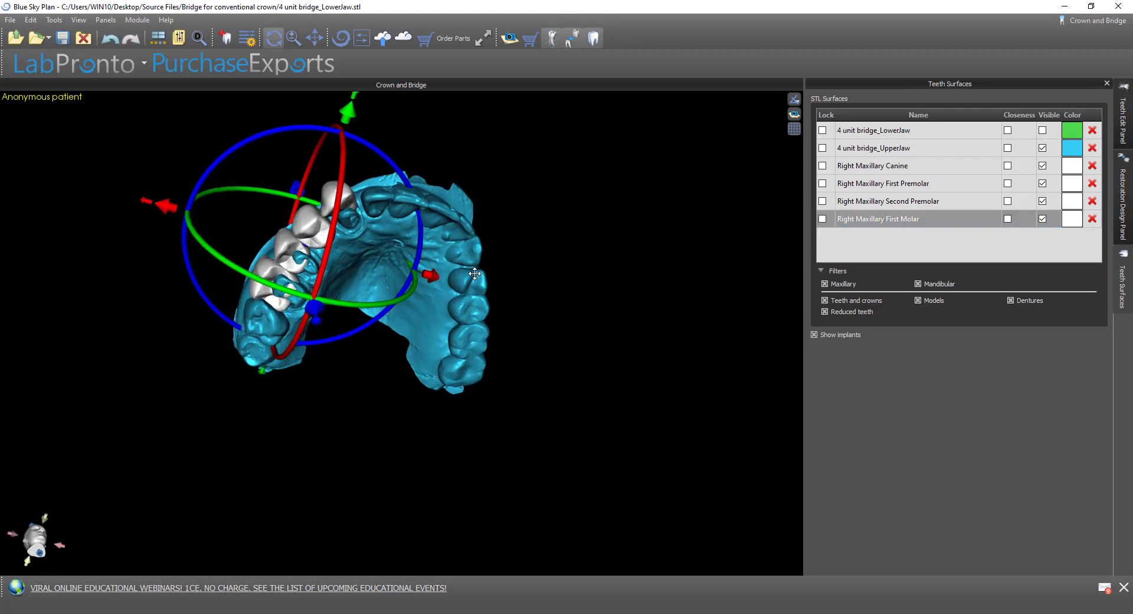
pyautogui.click(1127, 139)
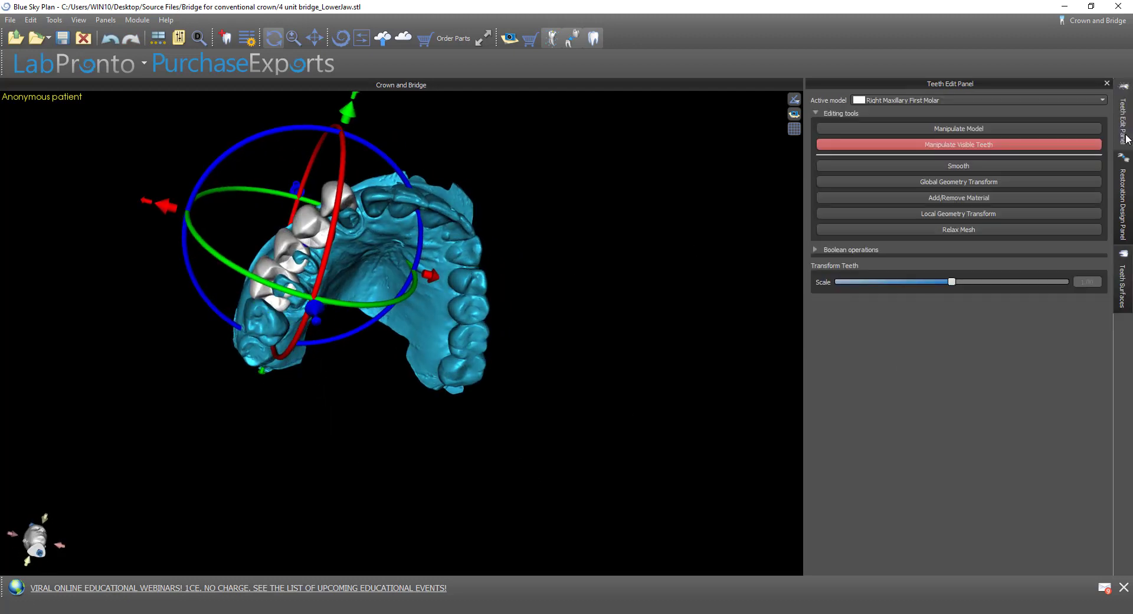
pyautogui.moveTo(952, 282)
pyautogui.mouseDown()
pyautogui.moveTo(923, 284)
pyautogui.moveTo(933, 284)
pyautogui.mouseUp()
pyautogui.moveTo(592, 413); pyautogui.dragTo(503, 300)
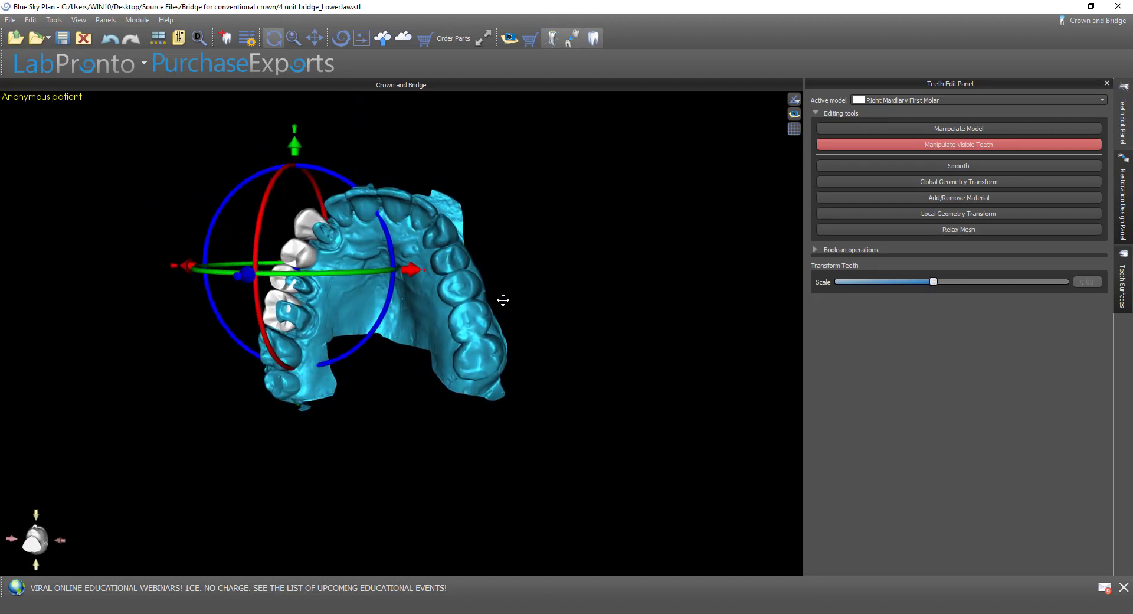
# Step: Shift the four-tooth set mesially and rotate it so the crowns cover the prepared teeth and follow the arch
pyautogui.moveTo(503, 300); pyautogui.dragTo(499, 301, button='right')
pyautogui.moveTo(363, 276); pyautogui.dragTo(411, 274, button='right')
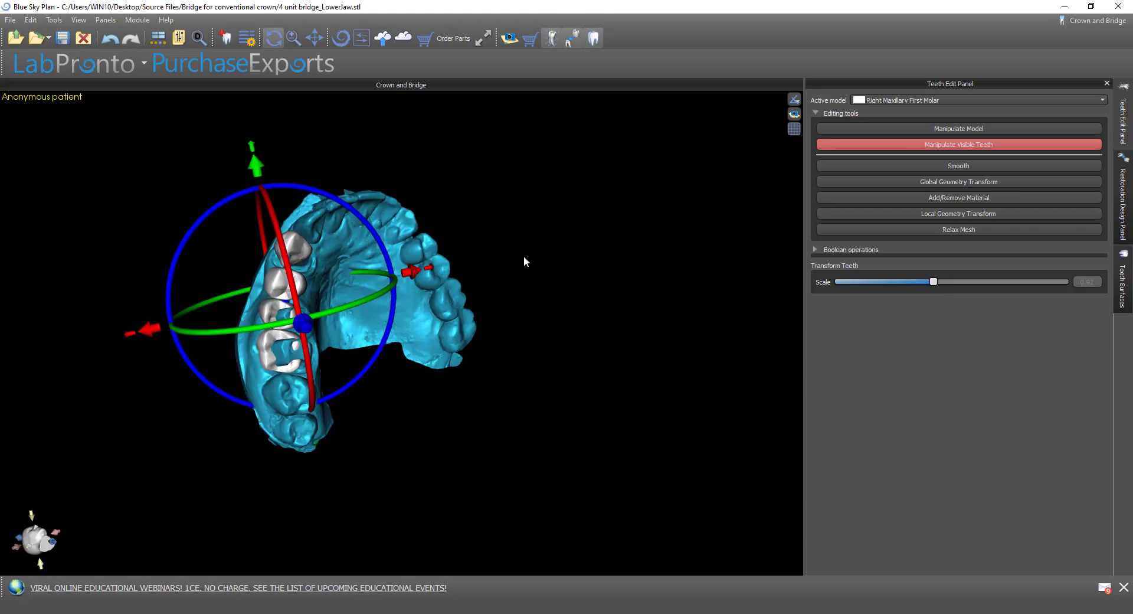
pyautogui.moveTo(524, 259); pyautogui.dragTo(481, 329, button='right')
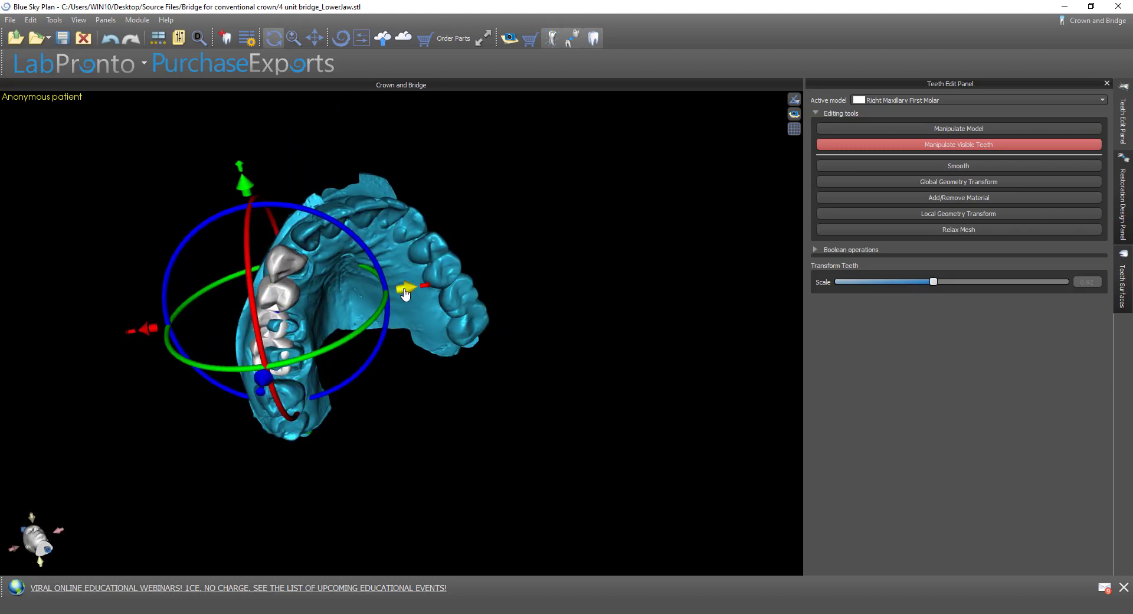
pyautogui.moveTo(404, 294); pyautogui.dragTo(410, 293)
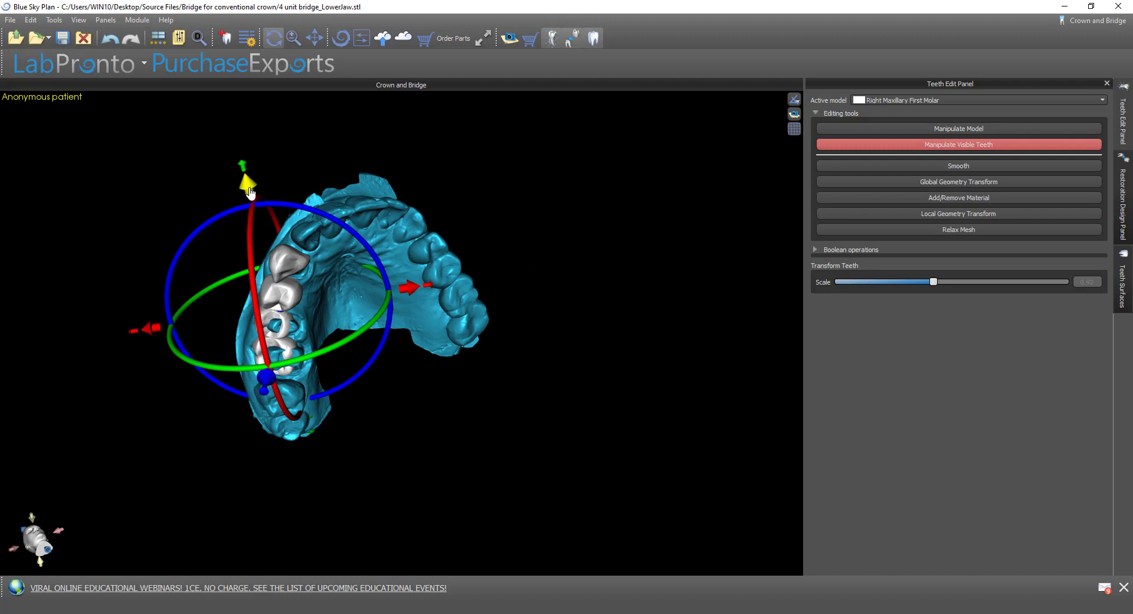
pyautogui.moveTo(250, 192); pyautogui.dragTo(222, 201, button='right')
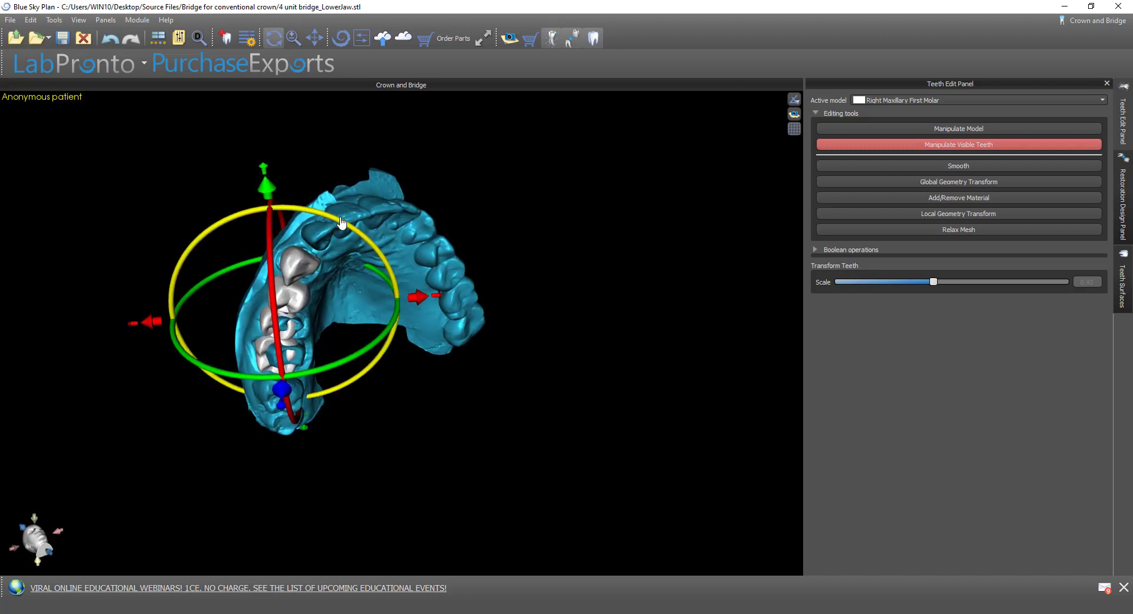
pyautogui.moveTo(264, 170); pyautogui.dragTo(320, 111)
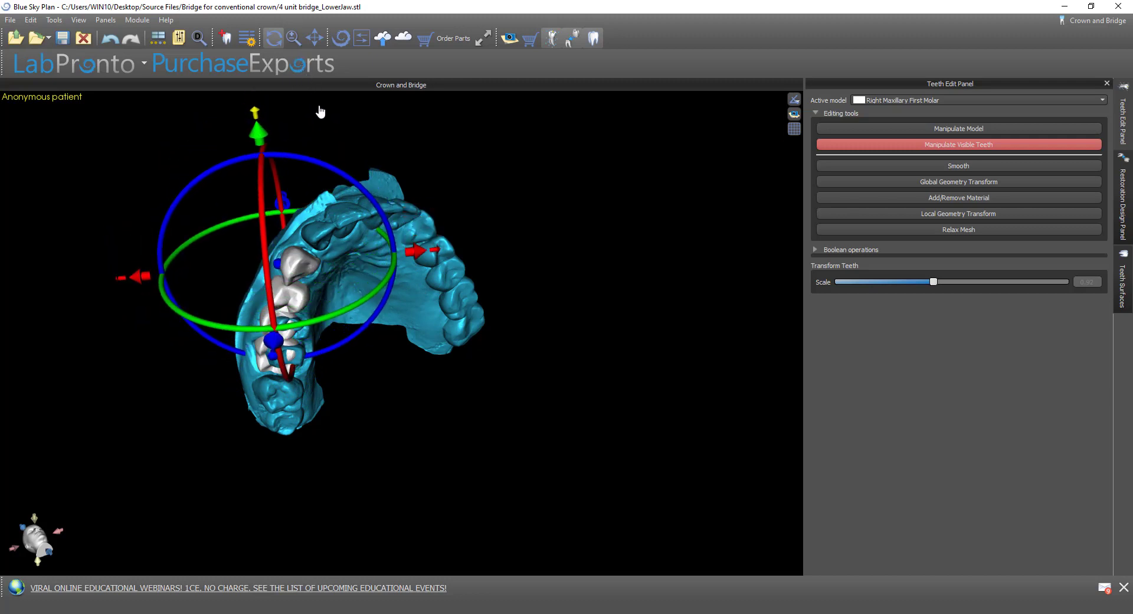
pyautogui.moveTo(166, 226); pyautogui.dragTo(185, 237)
pyautogui.moveTo(372, 433); pyautogui.dragTo(381, 402)
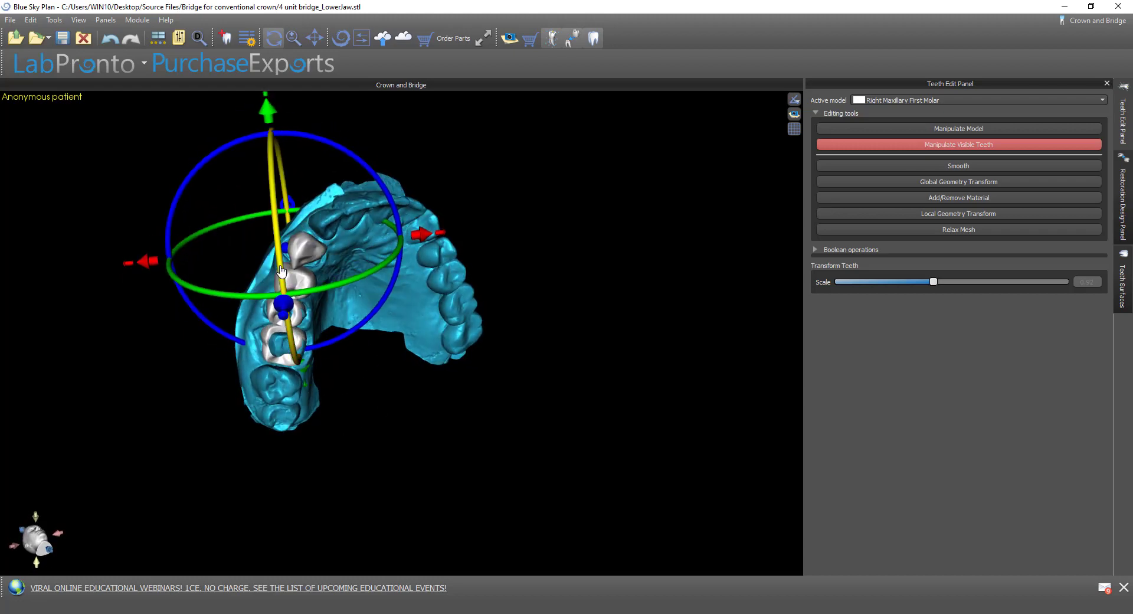
pyautogui.moveTo(334, 429); pyautogui.dragTo(467, 168)
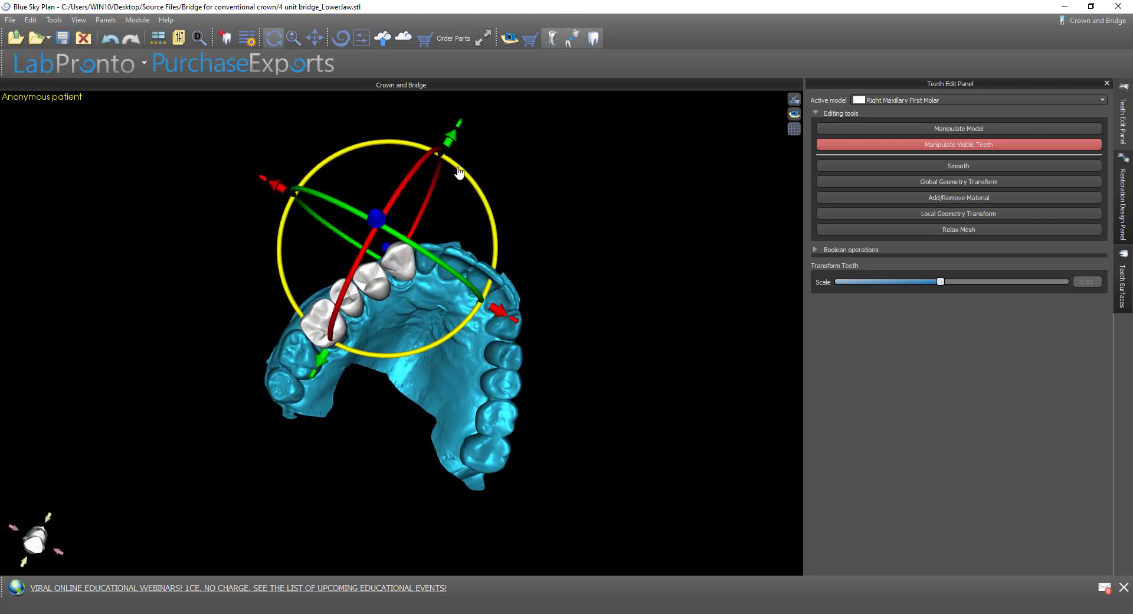
# Step: Select the right maxillary canine for individual model manipulation and make it transparent
pyautogui.click(927, 133)
pyautogui.click(419, 262)
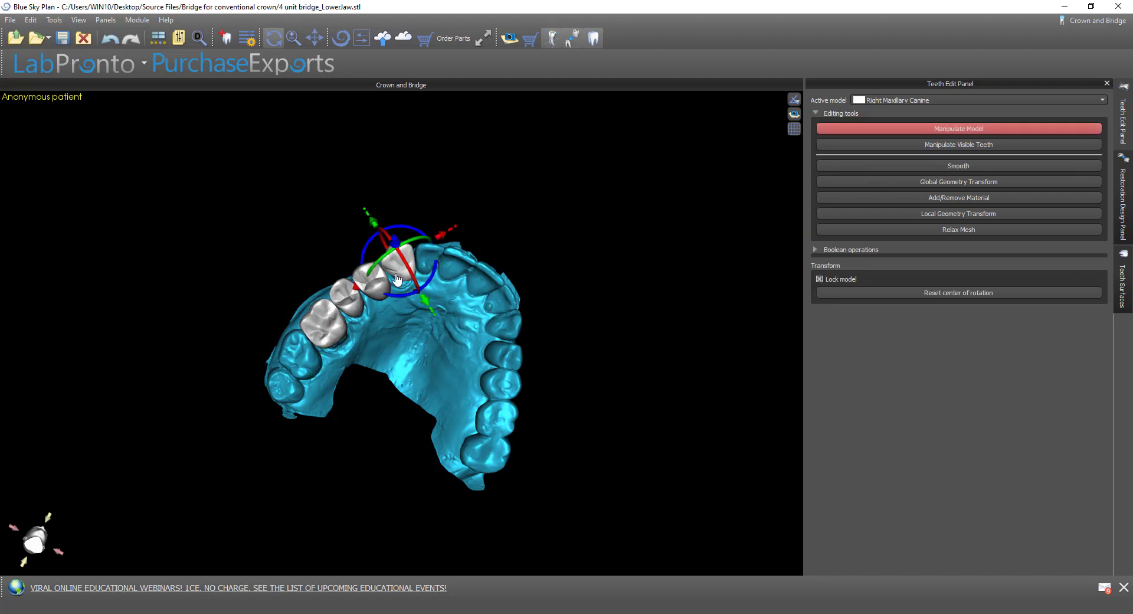
pyautogui.moveTo(435, 389); pyautogui.dragTo(395, 465, button='right')
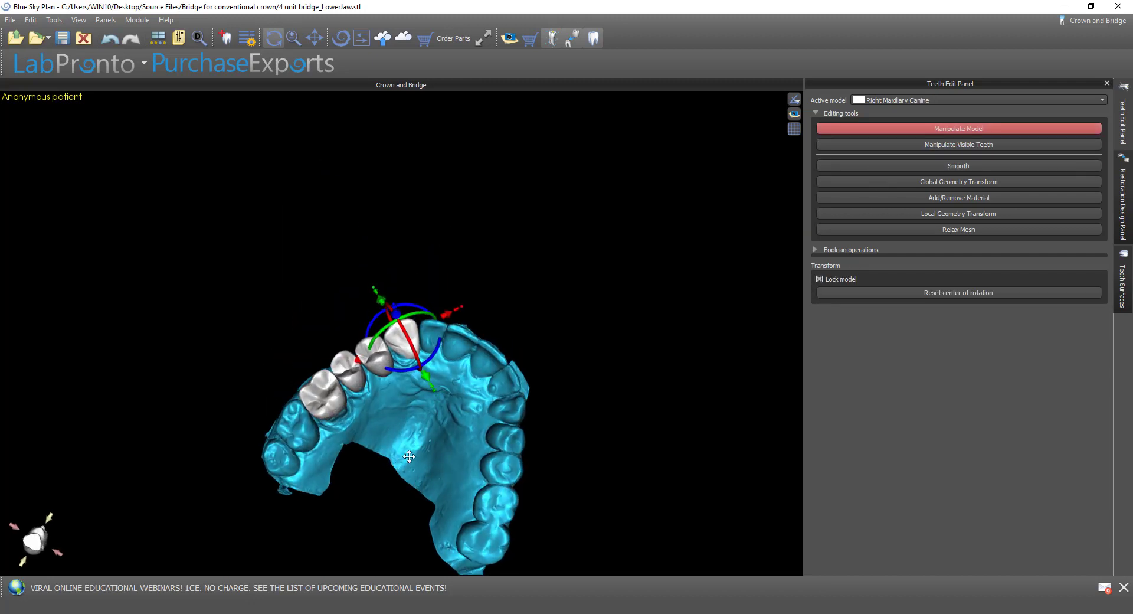
pyautogui.scroll(5, 390, 334)
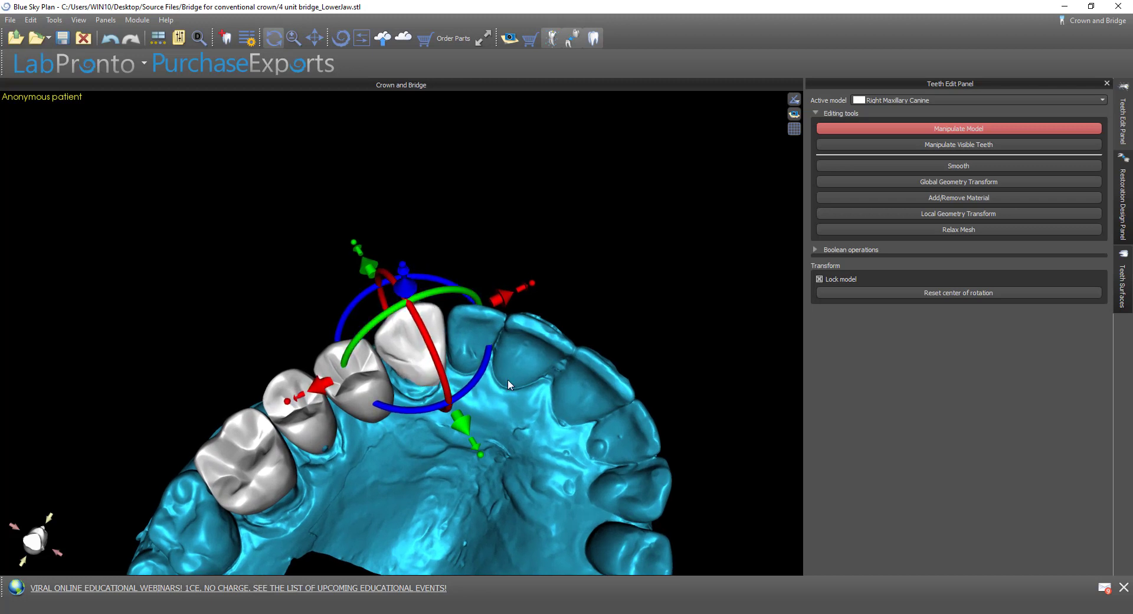
pyautogui.rightClick(395, 357)
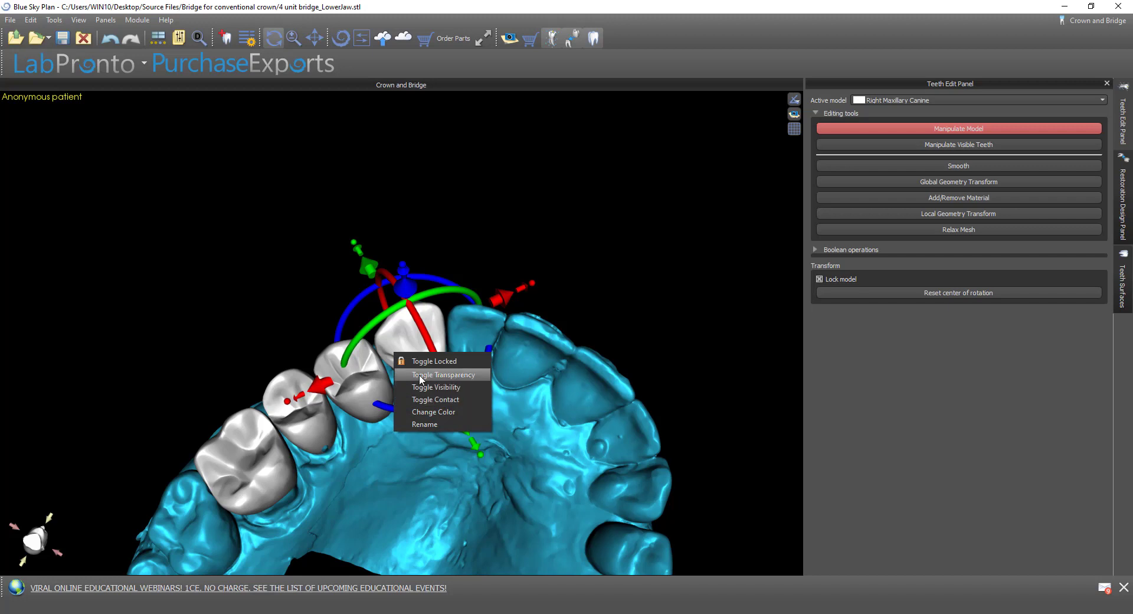
pyautogui.click(419, 374)
# Step: Toggle the upper jaw's transparency on and back off
pyautogui.rightClick(529, 394)
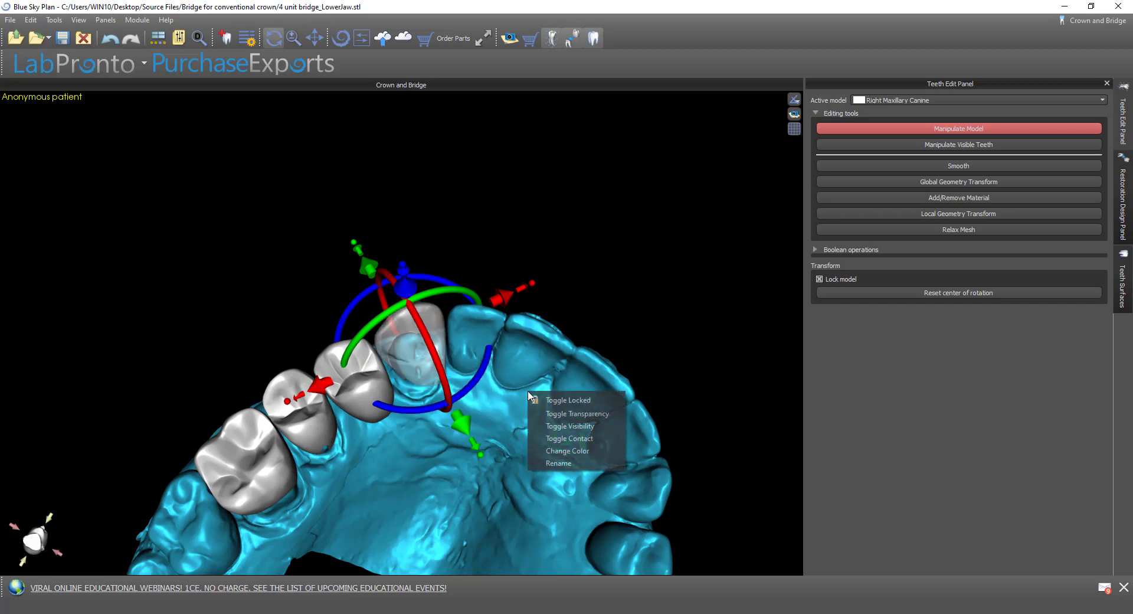
pyautogui.click(543, 415)
pyautogui.rightClick(541, 410)
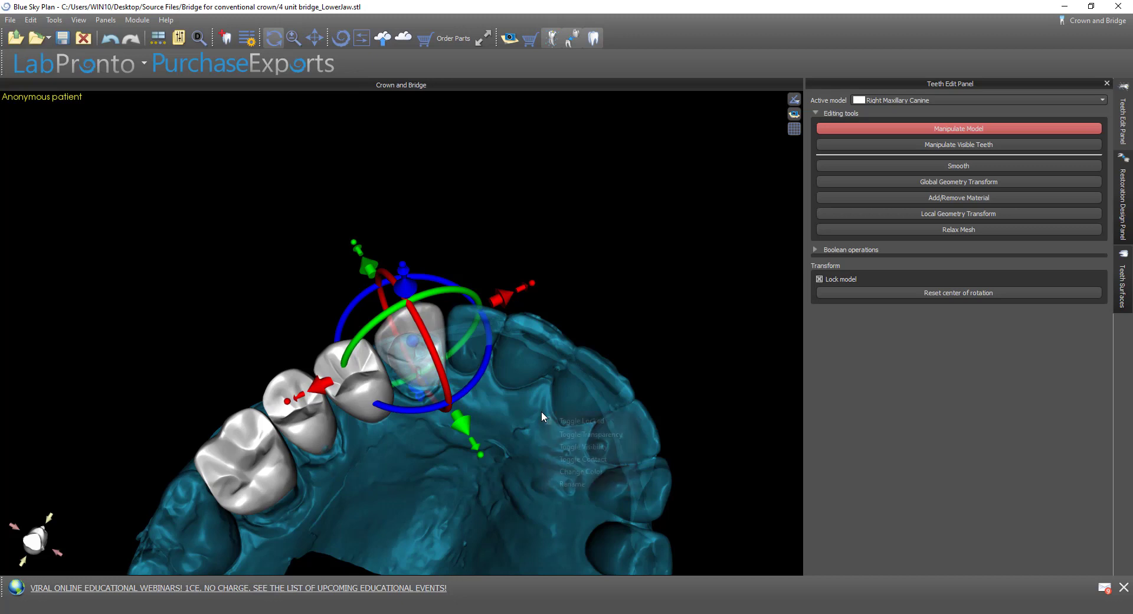
pyautogui.click(554, 435)
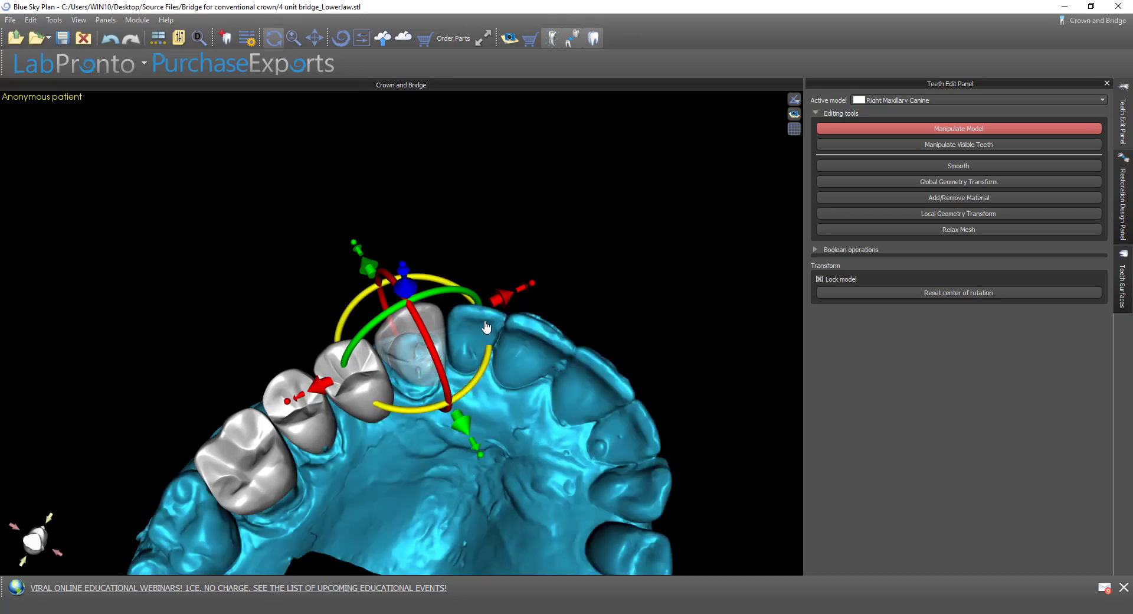
# Step: Rotate the canine slightly and shift it towards the palate, and nudge the first premolar inward
pyautogui.moveTo(445, 293); pyautogui.dragTo(451, 294)
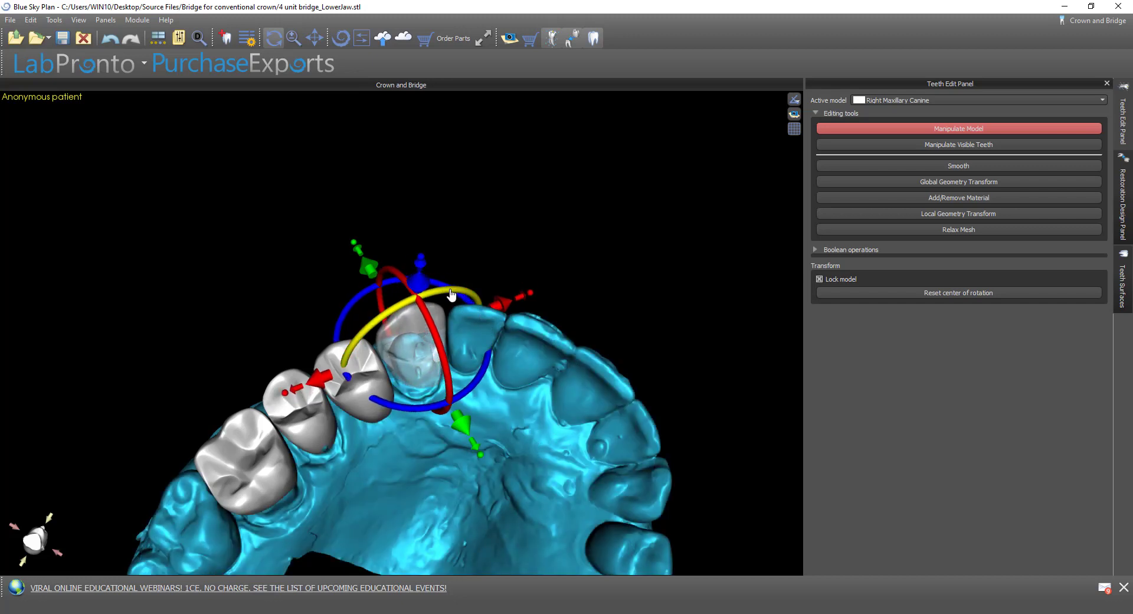
pyautogui.moveTo(461, 421); pyautogui.dragTo(463, 426)
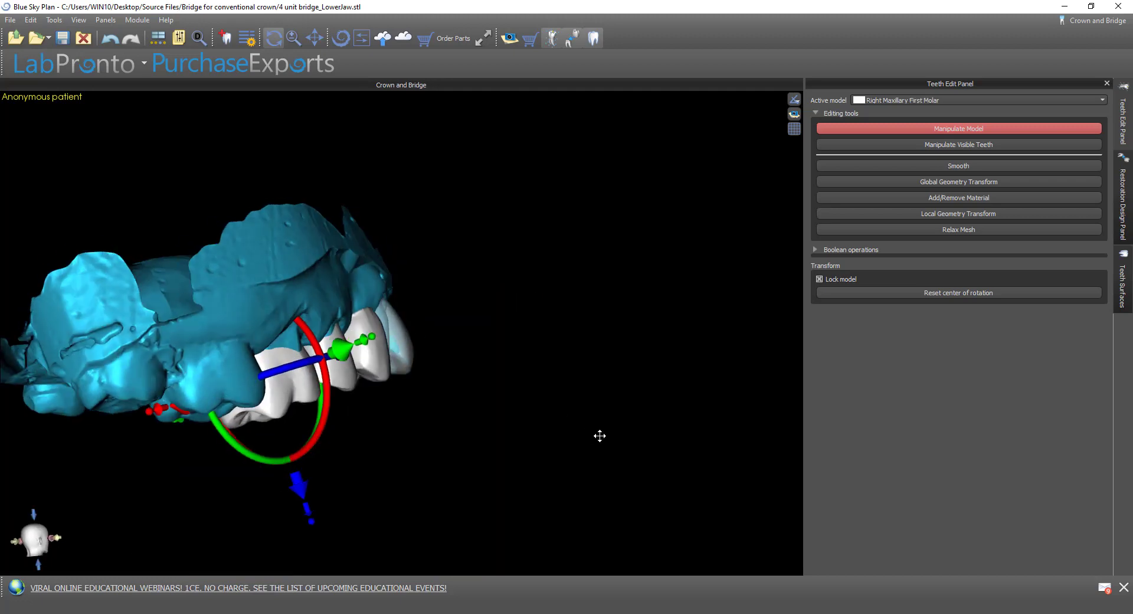
pyautogui.moveTo(600, 435); pyautogui.dragTo(601, 437)
pyautogui.click(375, 355)
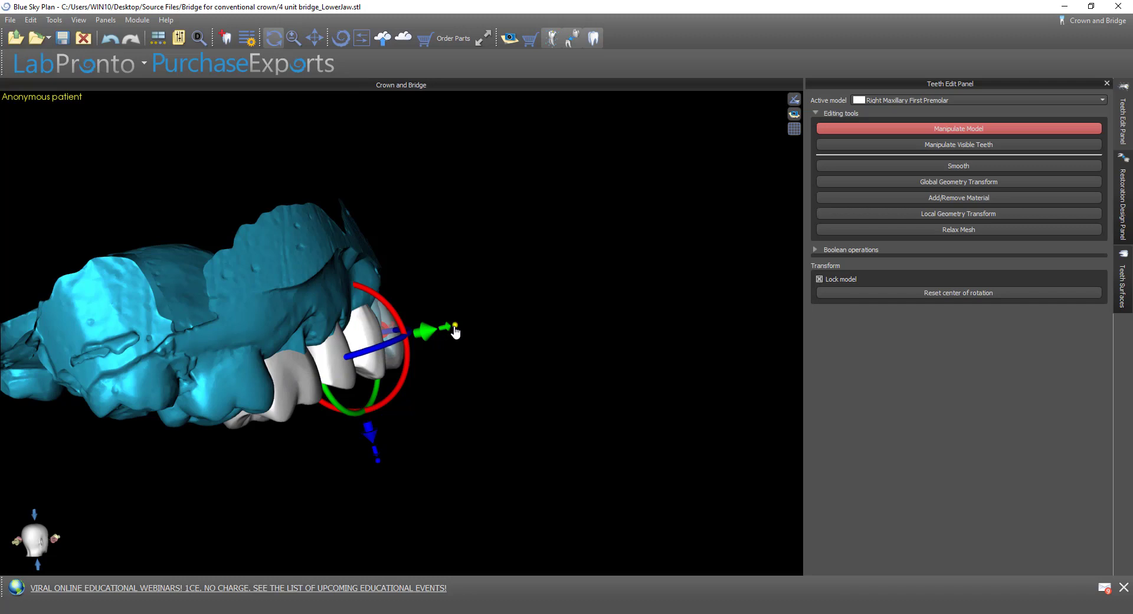
pyautogui.moveTo(454, 327); pyautogui.dragTo(452, 330)
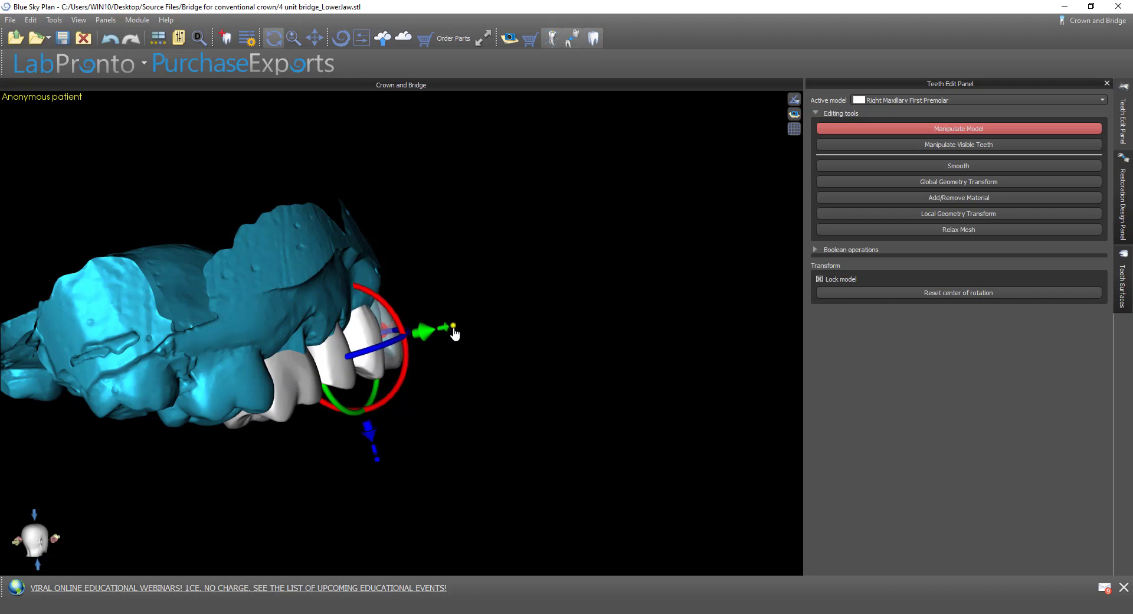
# Step: Add material with a larger tool size to the first molar's occlusal surface where the preparation shows through
pyautogui.moveTo(589, 492); pyautogui.dragTo(466, 427)
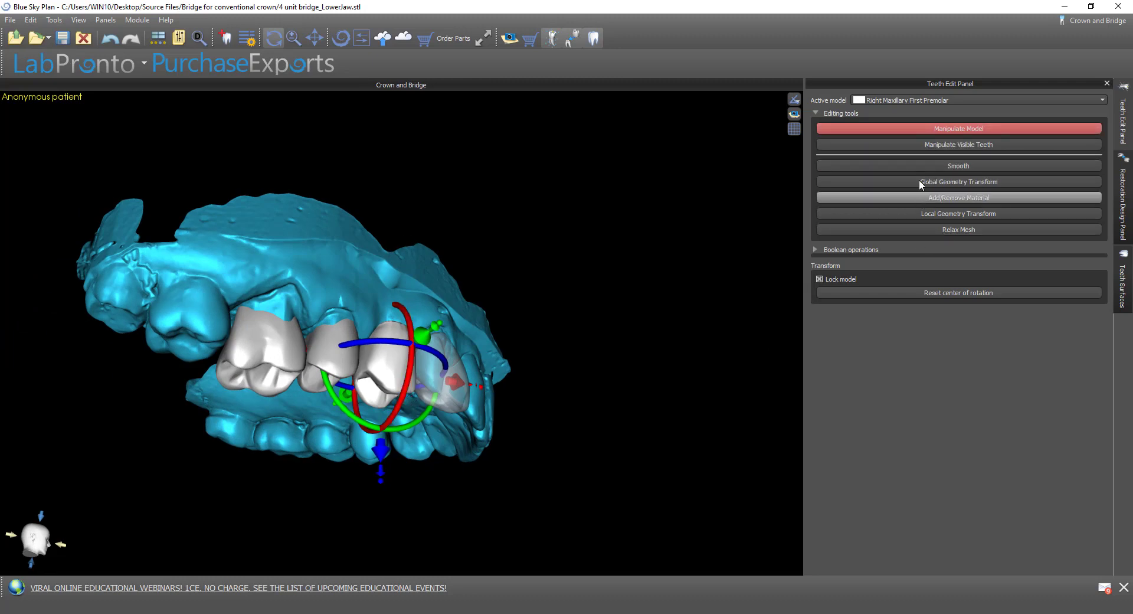
pyautogui.moveTo(624, 450); pyautogui.dragTo(518, 466)
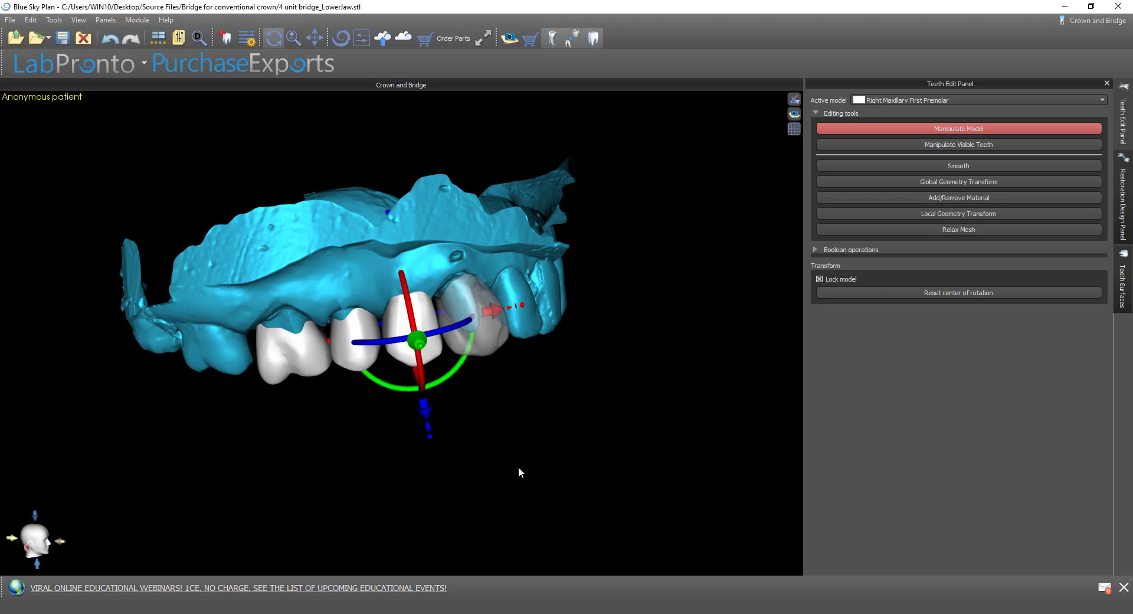
pyautogui.scroll(5, 518, 466)
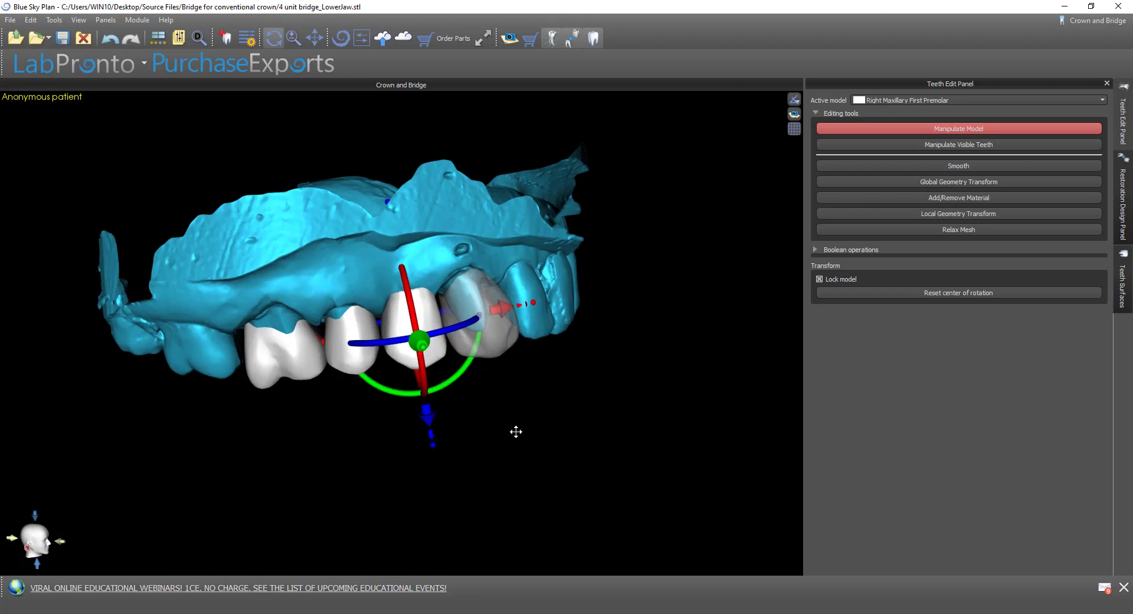
pyautogui.moveTo(535, 464); pyautogui.dragTo(510, 470)
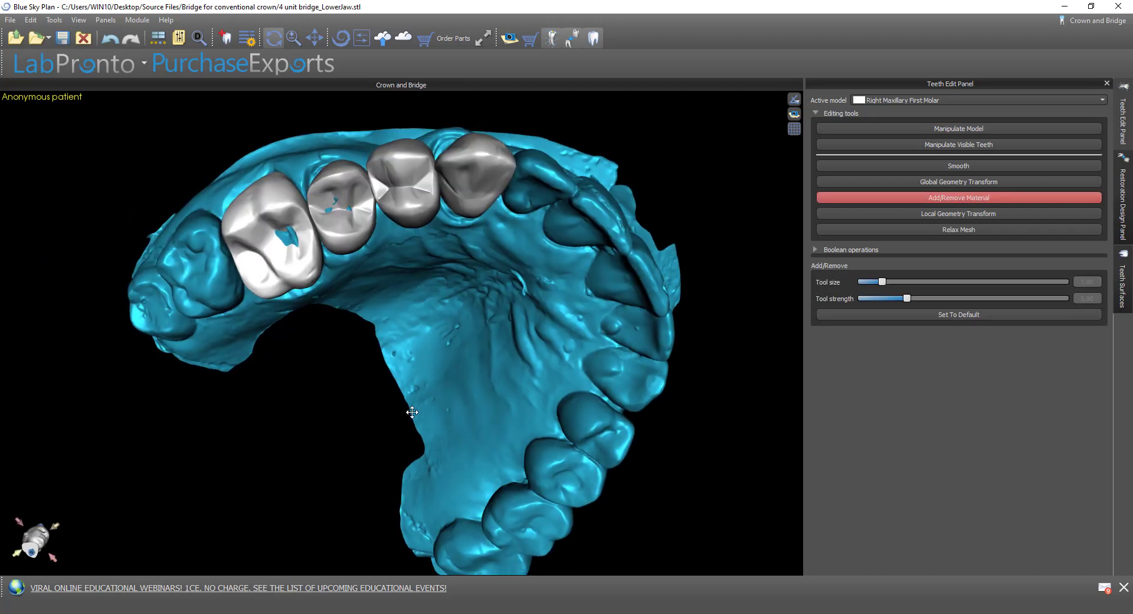
pyautogui.moveTo(405, 405); pyautogui.dragTo(462, 379)
pyautogui.scroll(5, 450, 390)
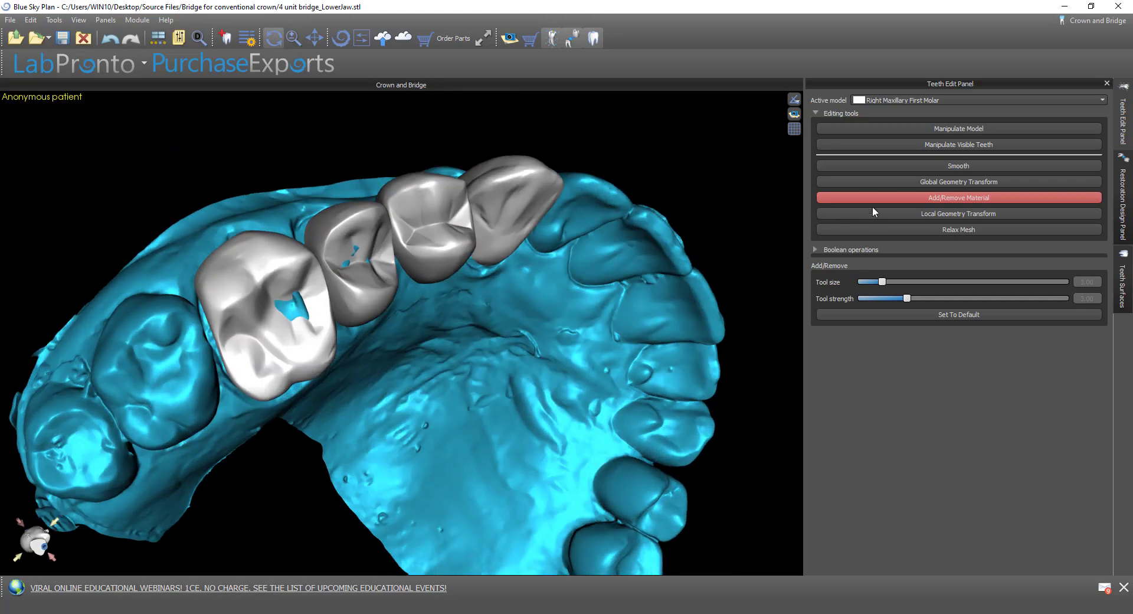
pyautogui.click(931, 198)
pyautogui.moveTo(353, 342); pyautogui.dragTo(398, 372)
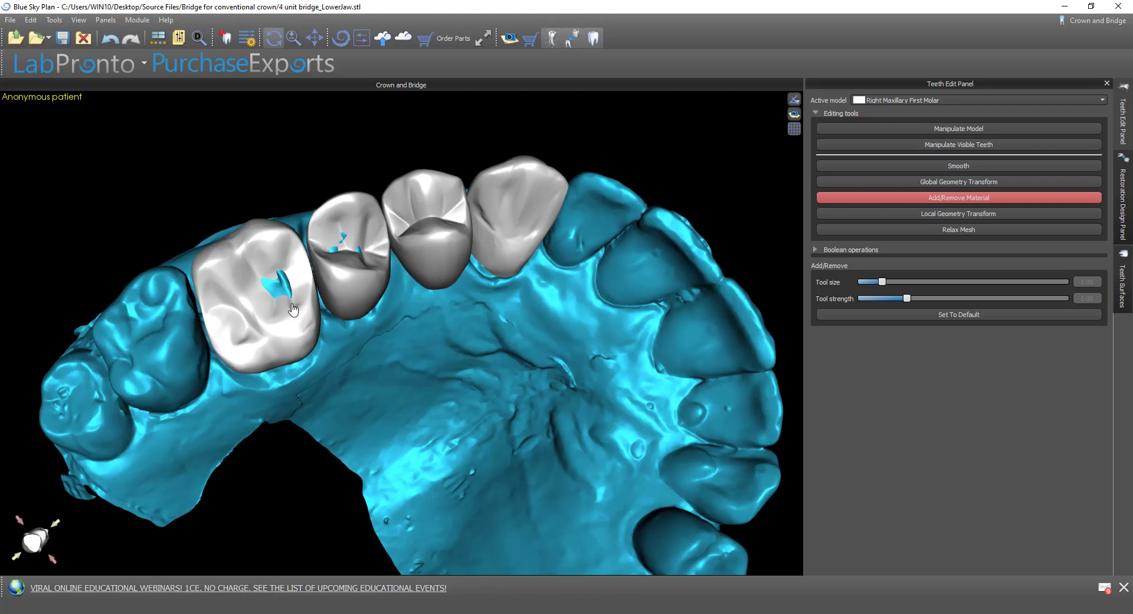
pyautogui.moveTo(292, 305); pyautogui.dragTo(288, 297)
pyautogui.moveTo(883, 282); pyautogui.dragTo(896, 283)
pyautogui.moveTo(261, 302); pyautogui.dragTo(265, 322)
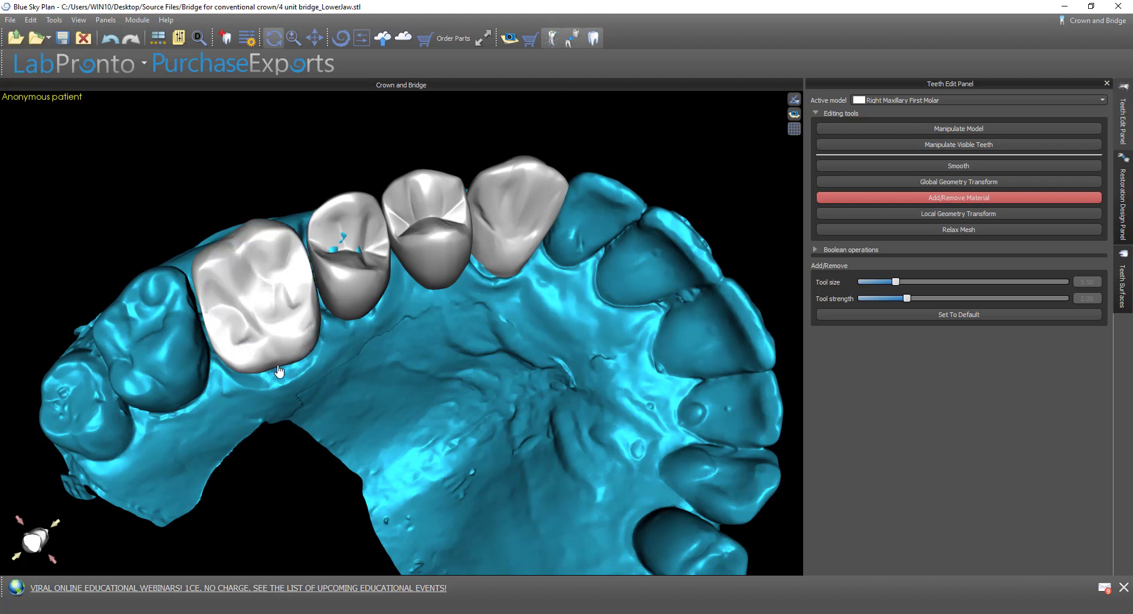
# Step: Add material to the right maxillary second premolar's occlusal surface to cover the preparation showing through
pyautogui.moveTo(236, 387)
pyautogui.mouseDown()
pyautogui.moveTo(316, 435)
pyautogui.moveTo(258, 477)
pyautogui.mouseUp()
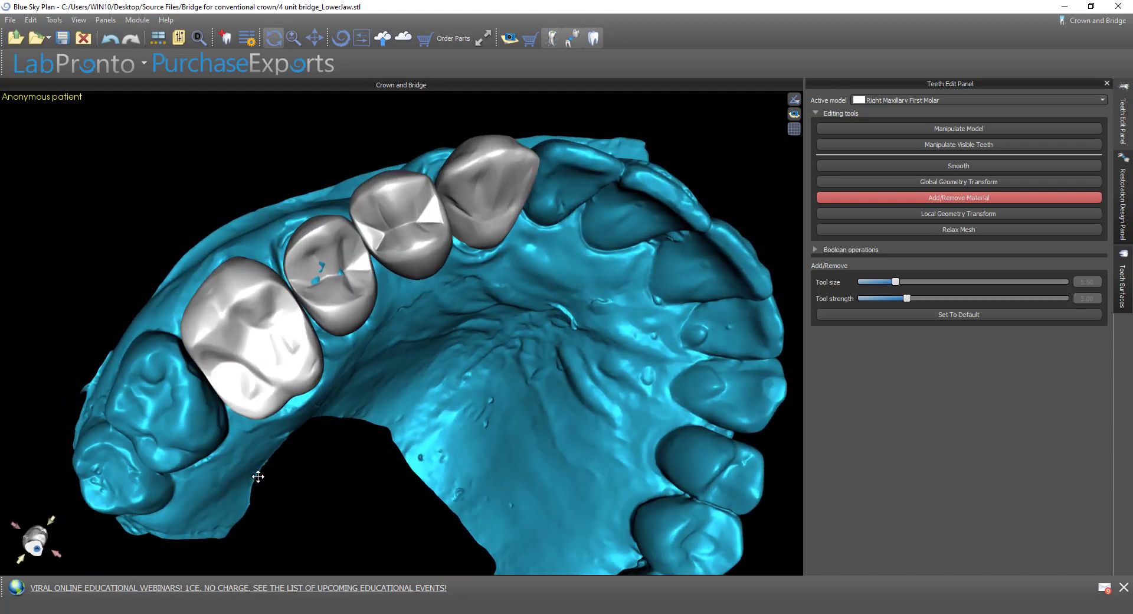
pyautogui.click(331, 281)
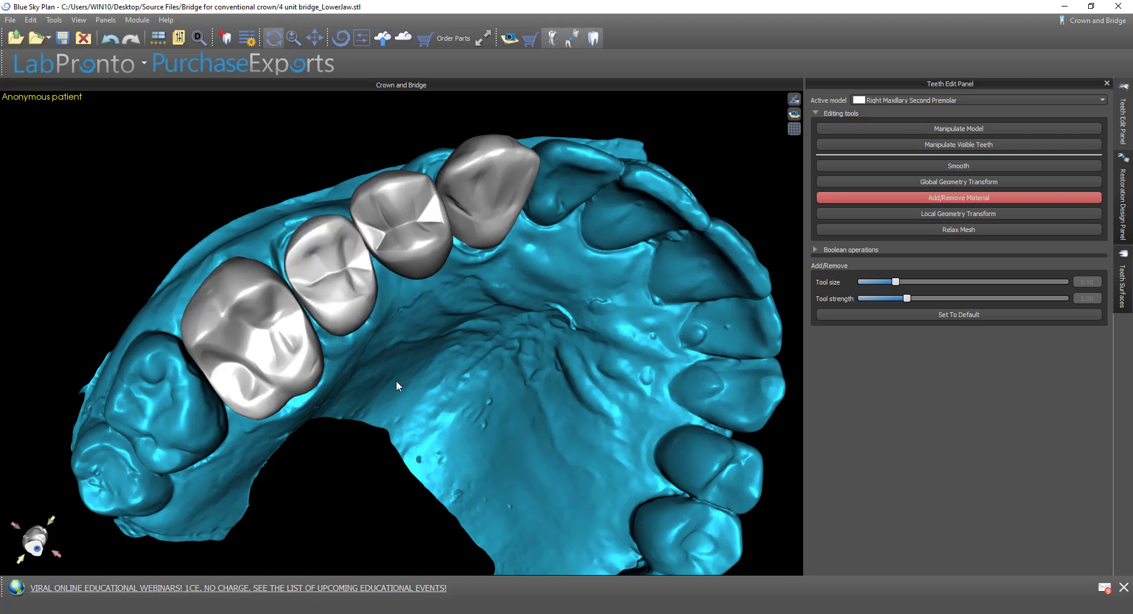
pyautogui.moveTo(397, 386); pyautogui.dragTo(440, 476)
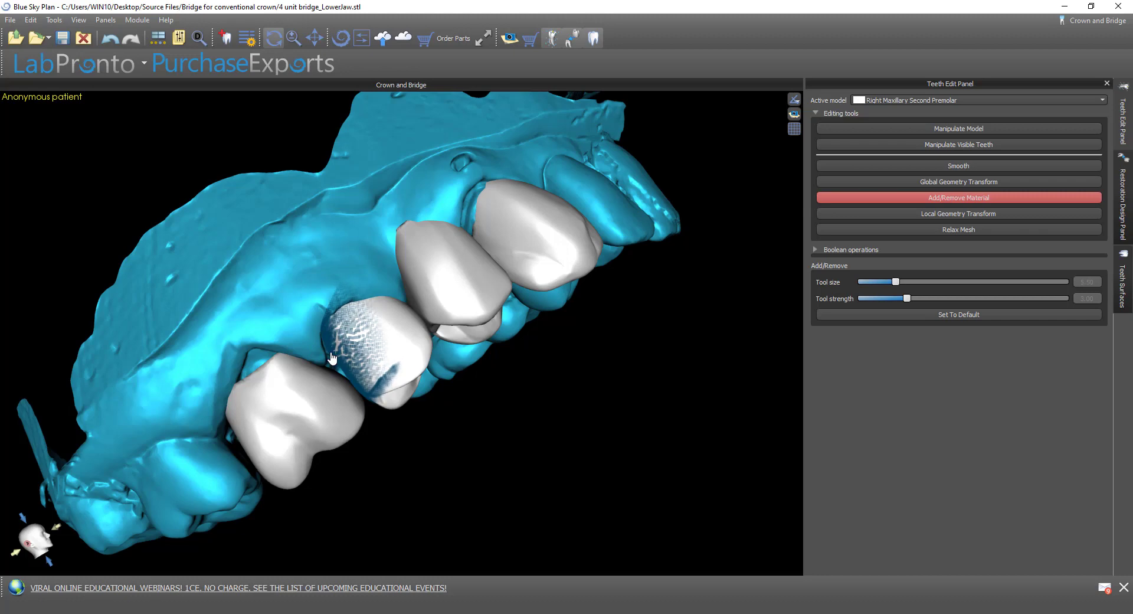
pyautogui.moveTo(362, 445); pyautogui.dragTo(367, 417)
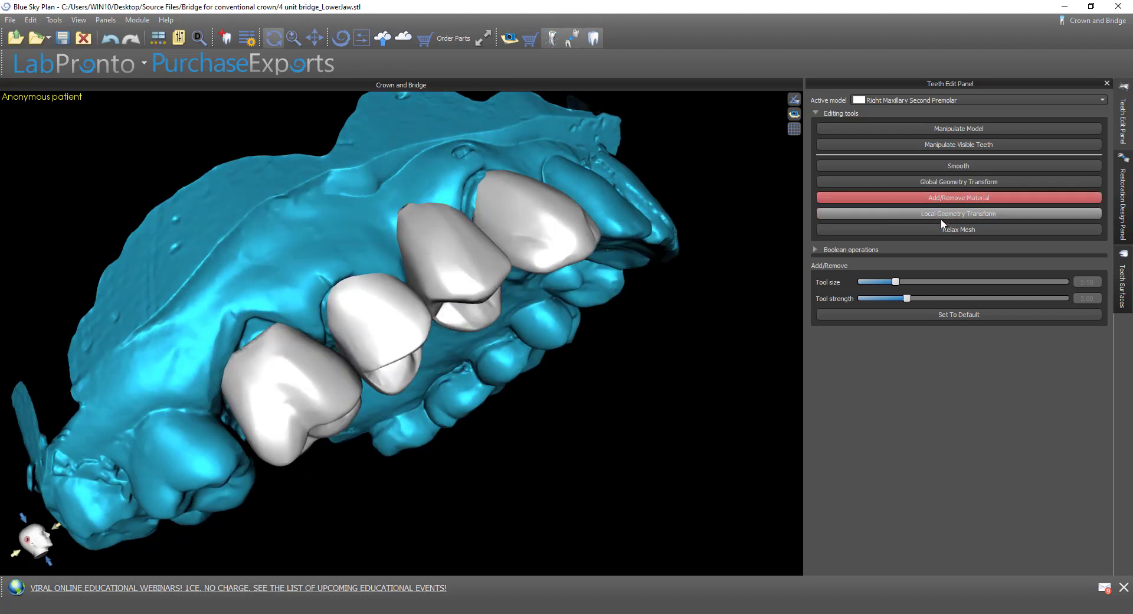
# Step: Make the upper jaw transparent and stretch the second premolar's gingival edge outward with the Global Geometry Transform control points
pyautogui.click(963, 182)
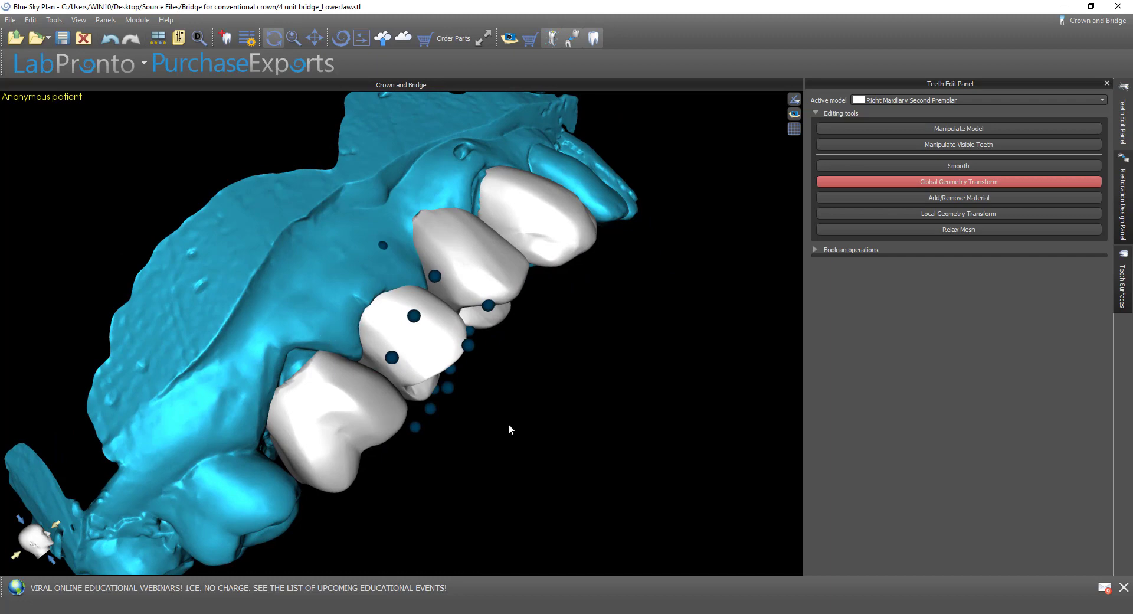
pyautogui.moveTo(512, 429); pyautogui.dragTo(255, 379)
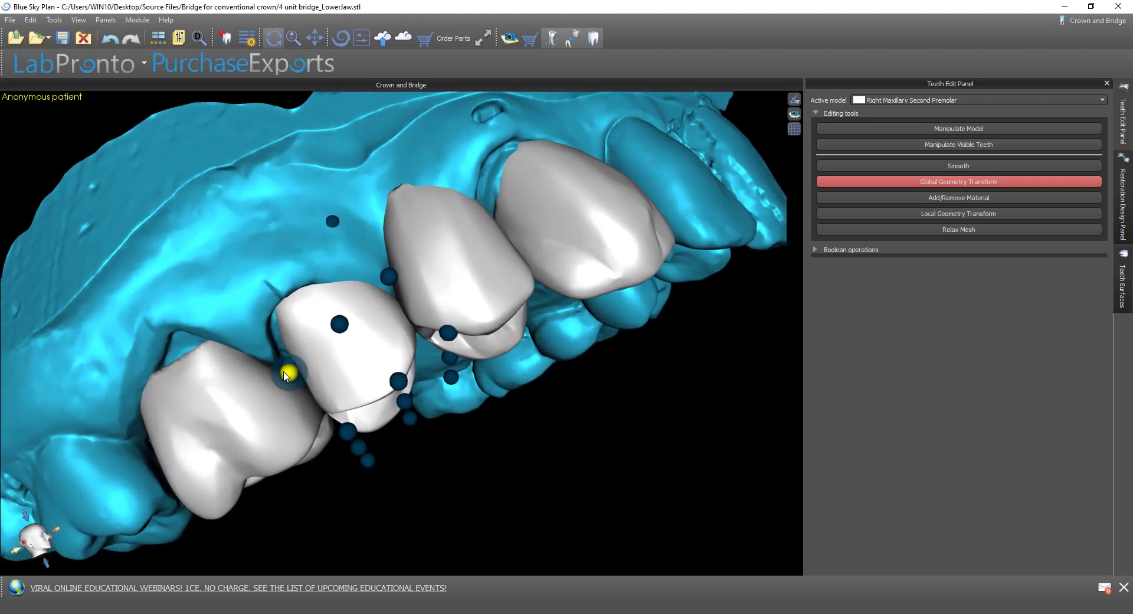
pyautogui.rightClick(252, 269)
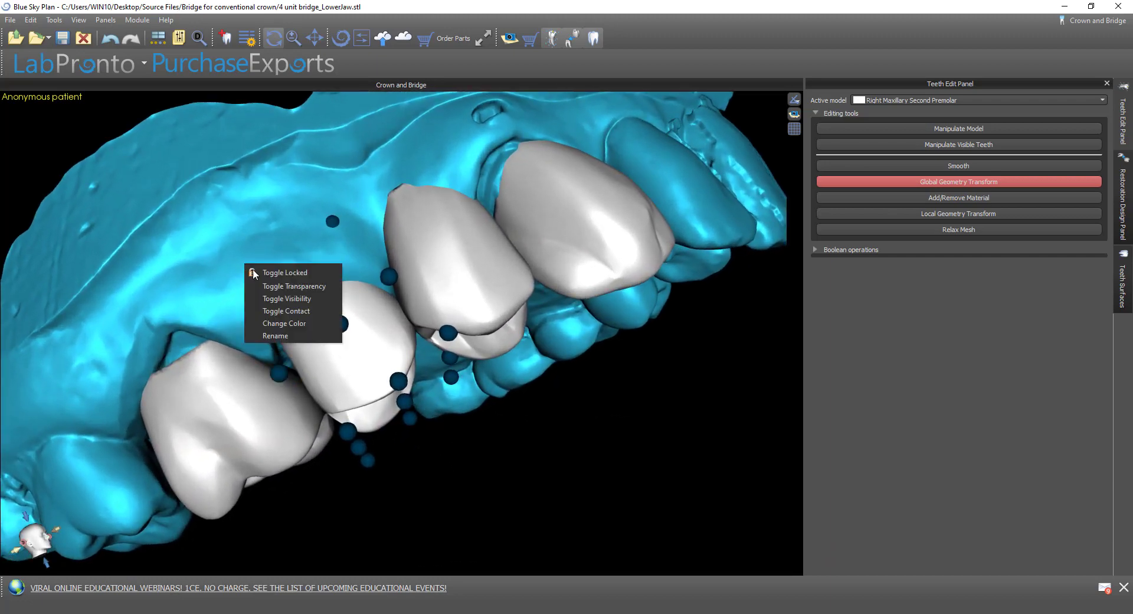
pyautogui.click(273, 287)
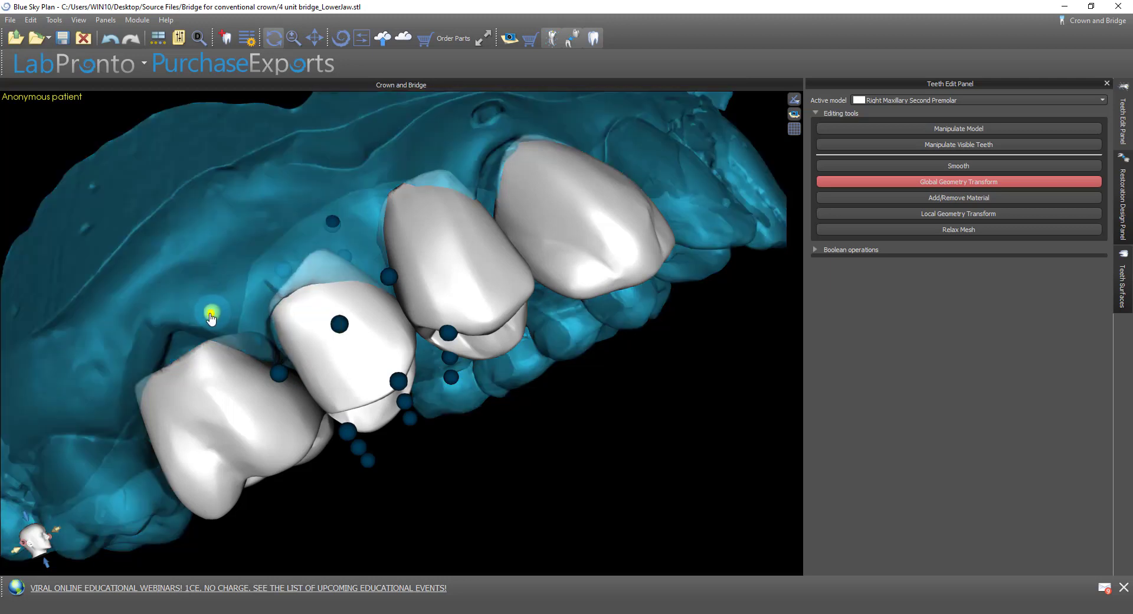
pyautogui.click(207, 315)
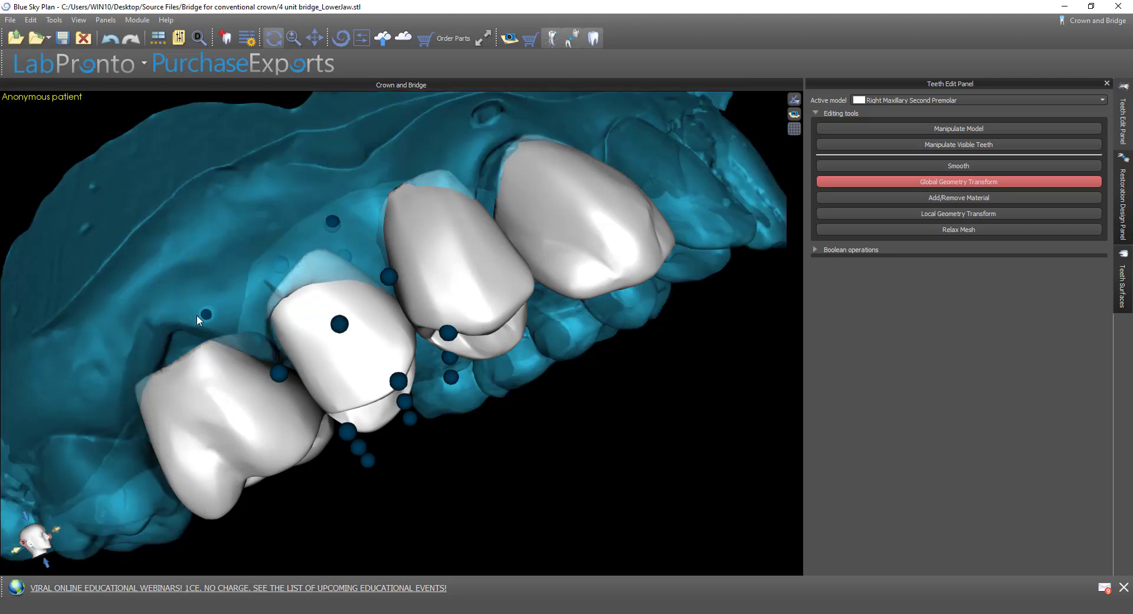
pyautogui.moveTo(206, 316); pyautogui.dragTo(198, 317)
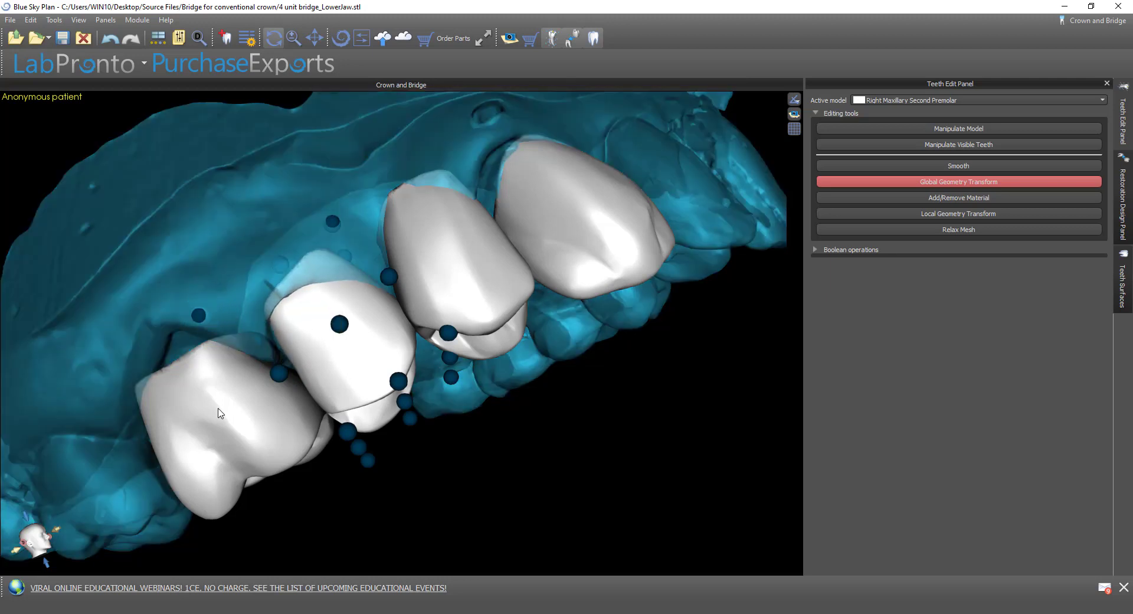
# Step: Reshape the right maxillary first molar with Global Geometry Transform, pulling its cervical control points towards the preparation margin
pyautogui.click(870, 102)
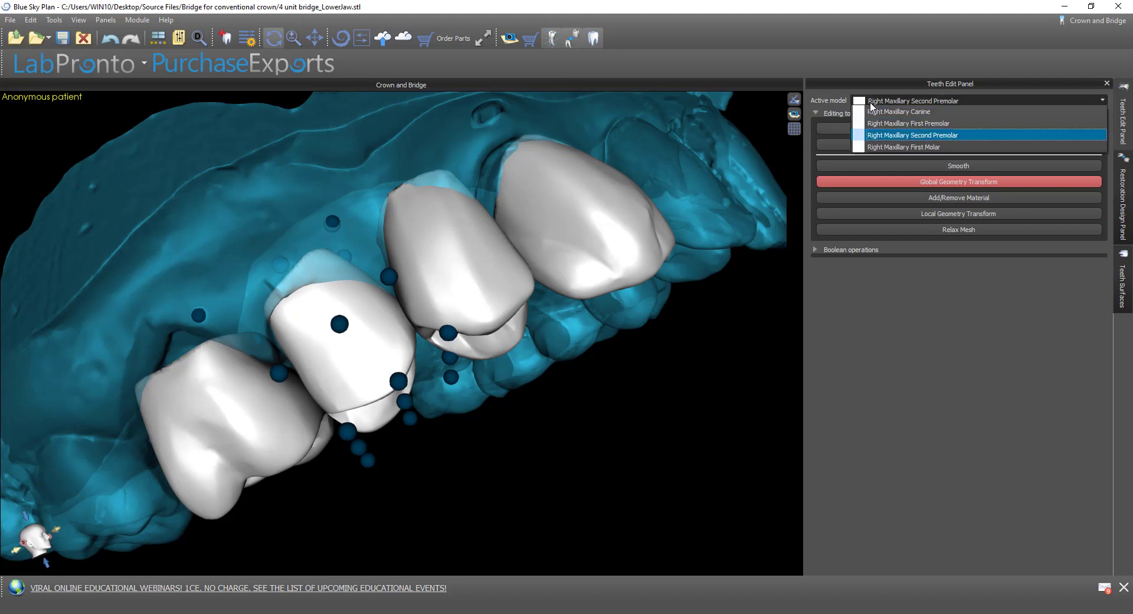
pyautogui.click(878, 148)
pyautogui.moveTo(170, 357); pyautogui.dragTo(164, 329)
pyautogui.moveTo(345, 539); pyautogui.dragTo(273, 311)
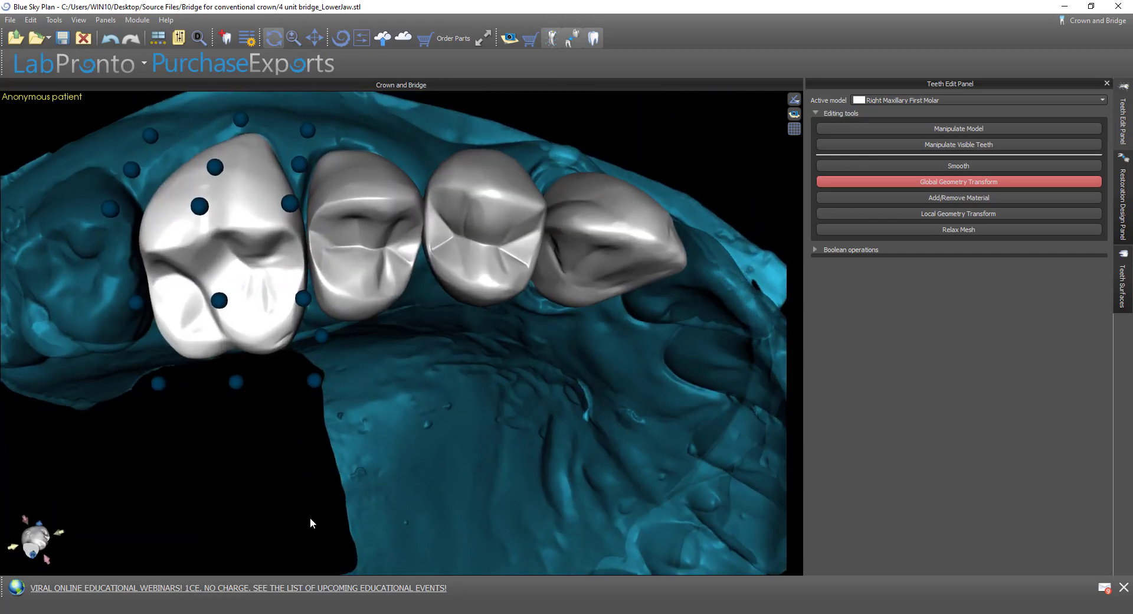
pyautogui.moveTo(311, 523); pyautogui.dragTo(169, 223)
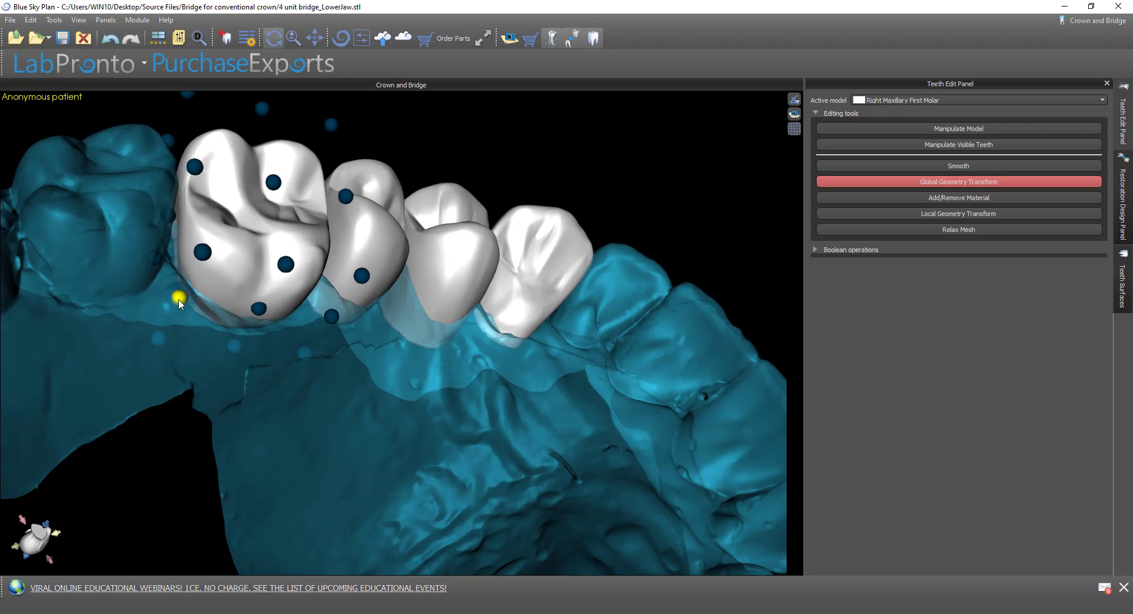
pyautogui.moveTo(195, 331); pyautogui.dragTo(555, 275)
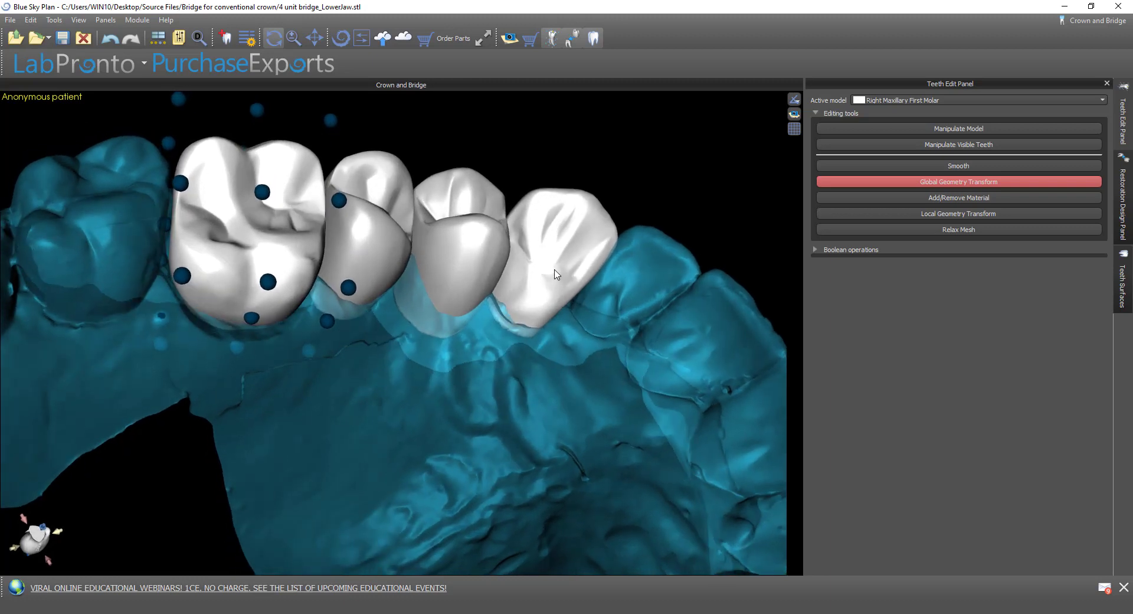
# Step: Extend the right maxillary canine's cervical edge towards the gum with the Global Geometry Transform control points
pyautogui.click(968, 98)
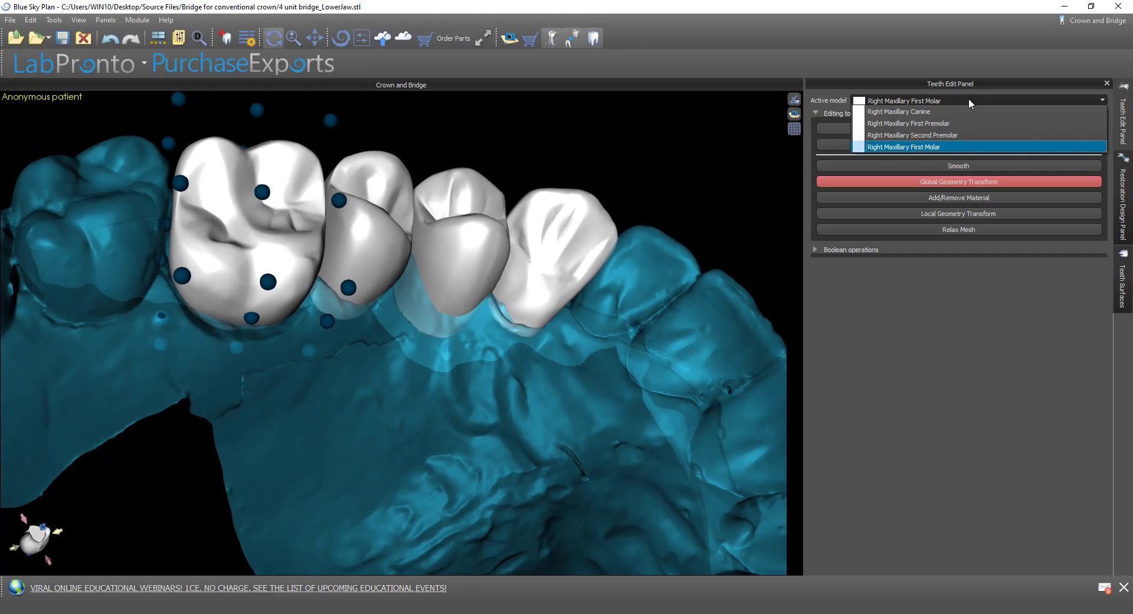
pyautogui.click(961, 111)
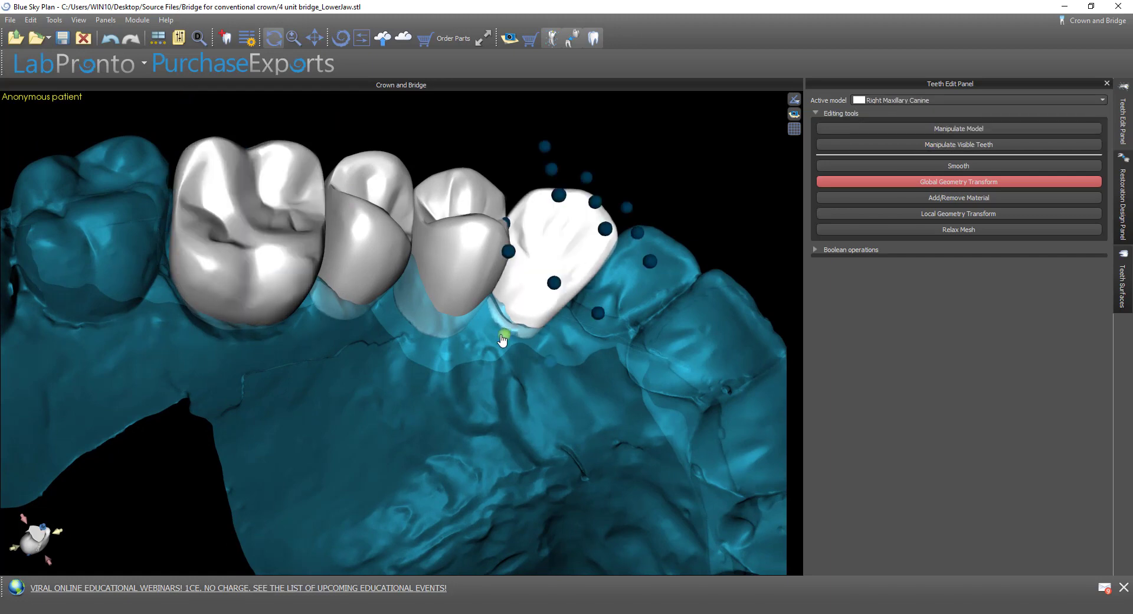
pyautogui.moveTo(419, 345); pyautogui.dragTo(460, 526)
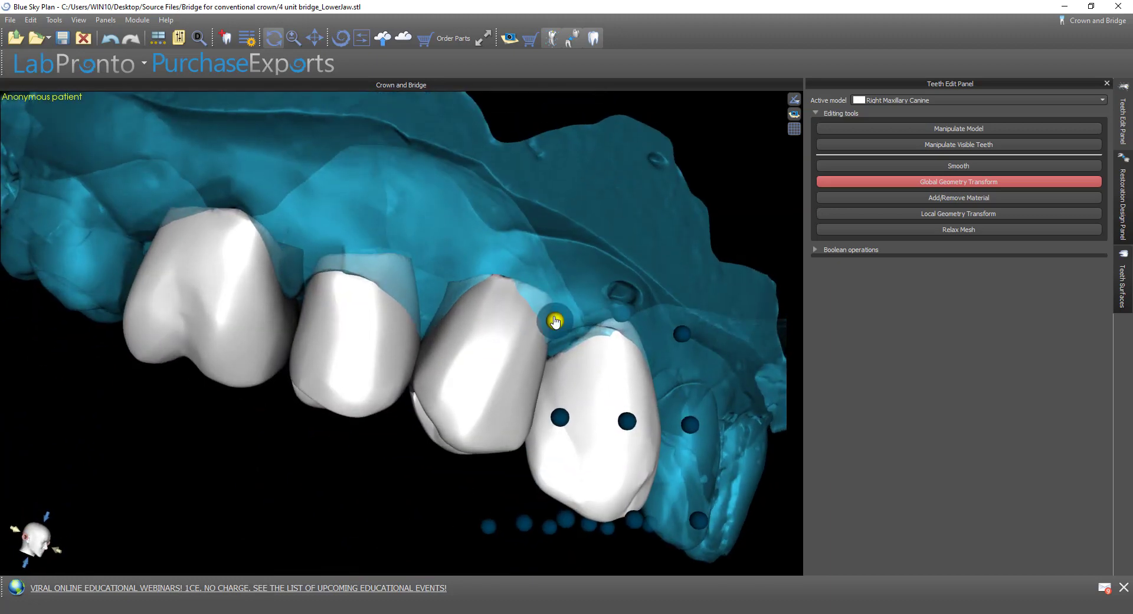
pyautogui.moveTo(554, 322); pyautogui.dragTo(530, 297)
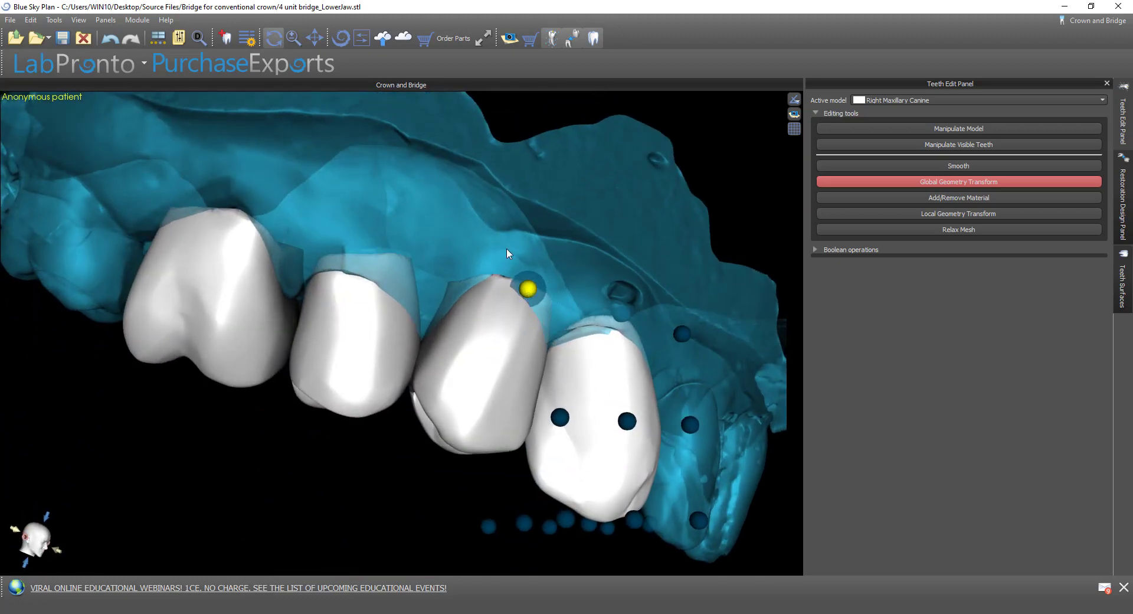
pyautogui.moveTo(507, 251); pyautogui.dragTo(528, 334)
# Step: Make the 4 unit bridge_LowerJaw model visible and view its contact with the bridge teeth
pyautogui.click(1125, 237)
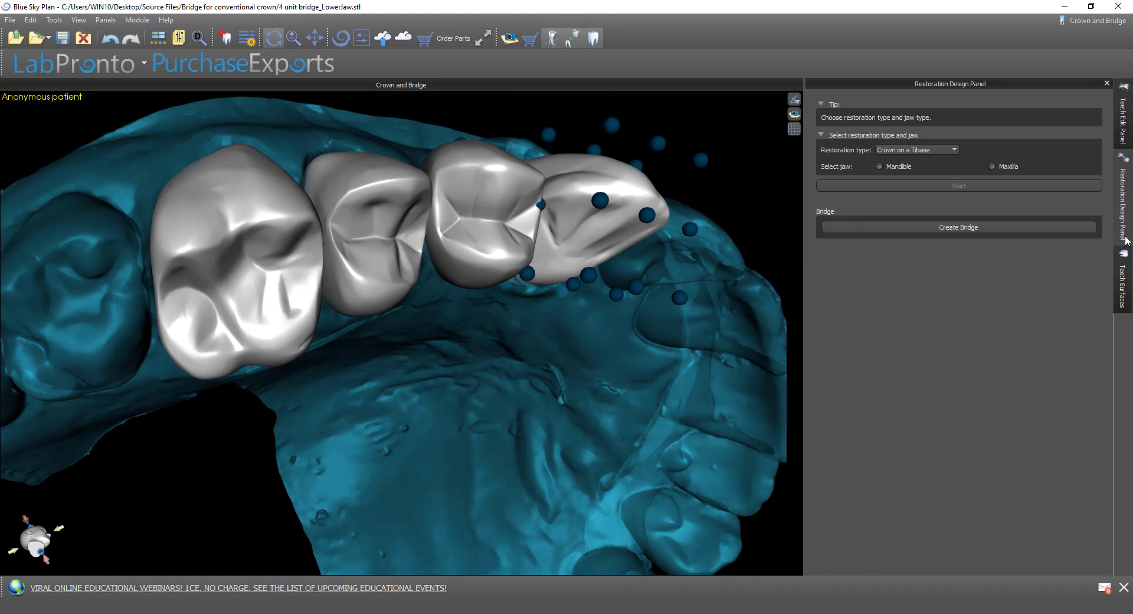
pyautogui.click(1125, 279)
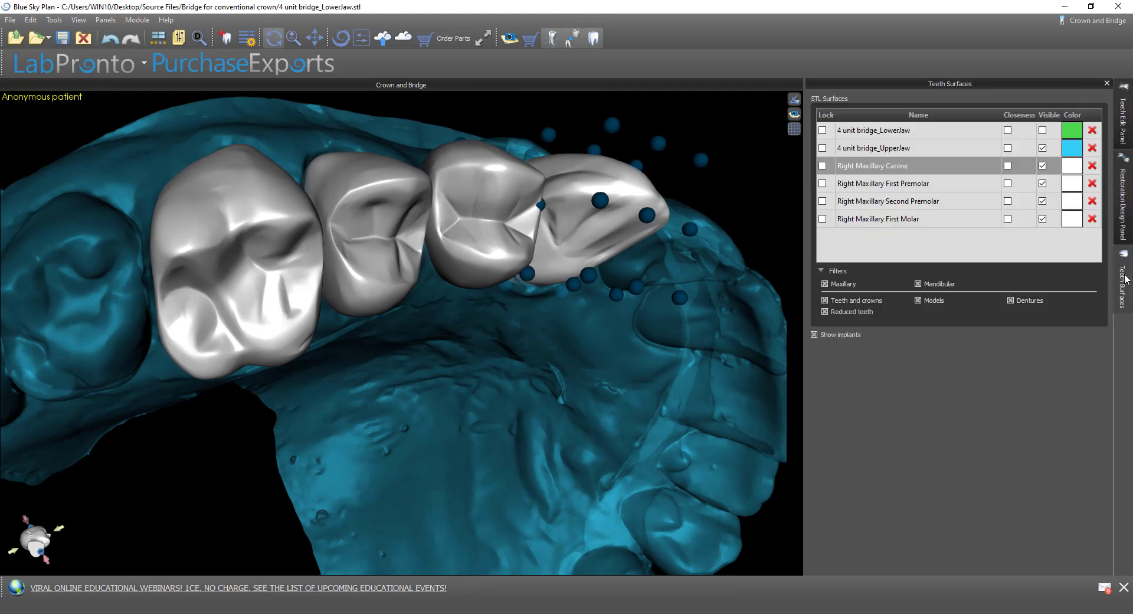
pyautogui.click(1043, 131)
pyautogui.moveTo(478, 134); pyautogui.dragTo(356, 254)
pyautogui.moveTo(340, 321); pyautogui.dragTo(405, 360)
# Step: Remove the second premolar material that protrudes through the lower jaw with the Add/Remove Material tool
pyautogui.click(1123, 236)
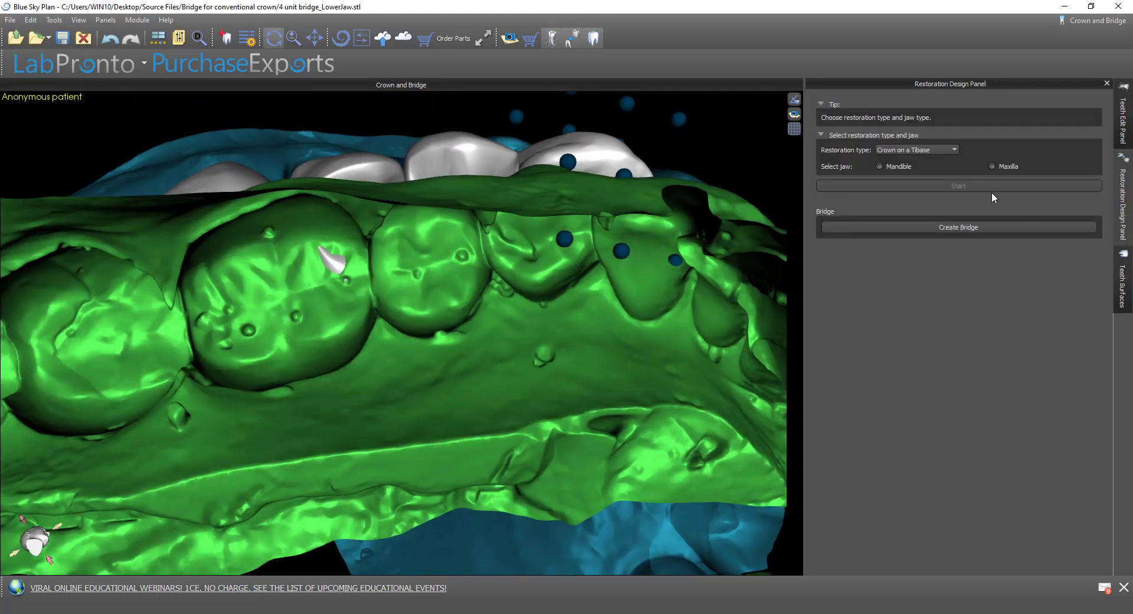
pyautogui.click(1123, 118)
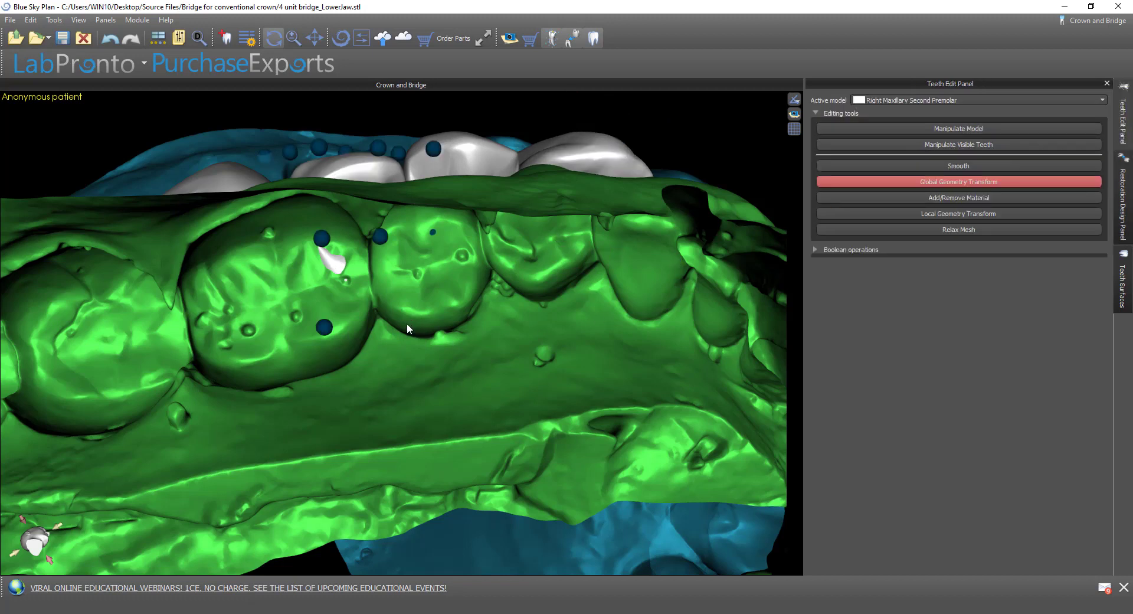
pyautogui.click(977, 199)
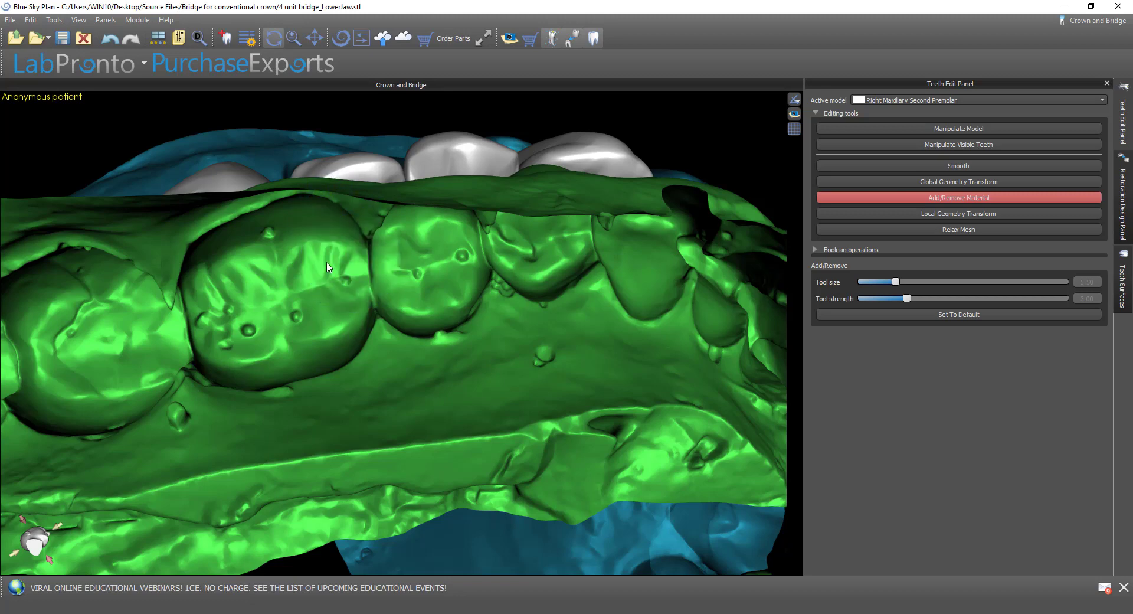
pyautogui.moveTo(360, 307)
pyautogui.mouseDown()
pyautogui.moveTo(407, 407)
pyautogui.moveTo(462, 437)
pyautogui.moveTo(452, 441)
pyautogui.mouseUp()
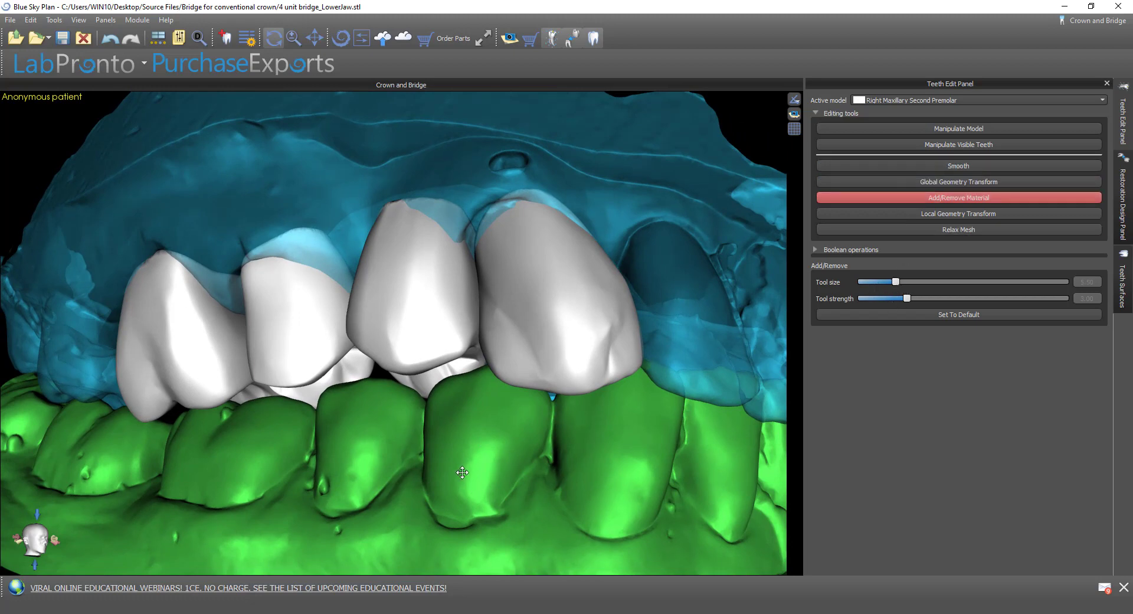
# Step: Toggle the lower jaw's transparency on and back off
pyautogui.moveTo(463, 472); pyautogui.dragTo(480, 507)
pyautogui.rightClick(481, 508)
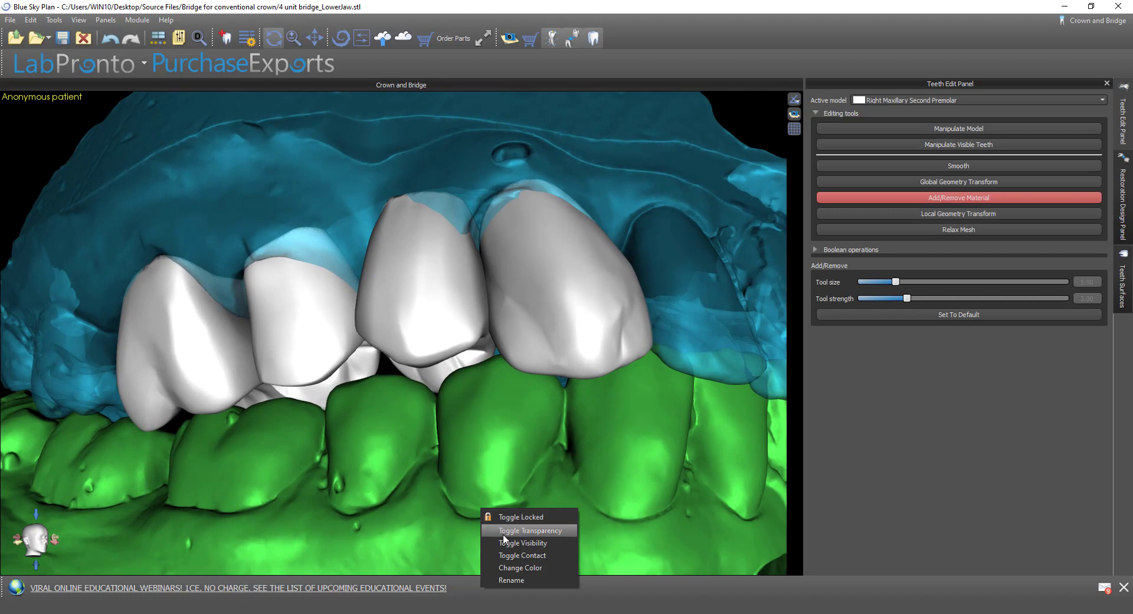
pyautogui.click(503, 532)
pyautogui.rightClick(501, 533)
pyautogui.click(541, 553)
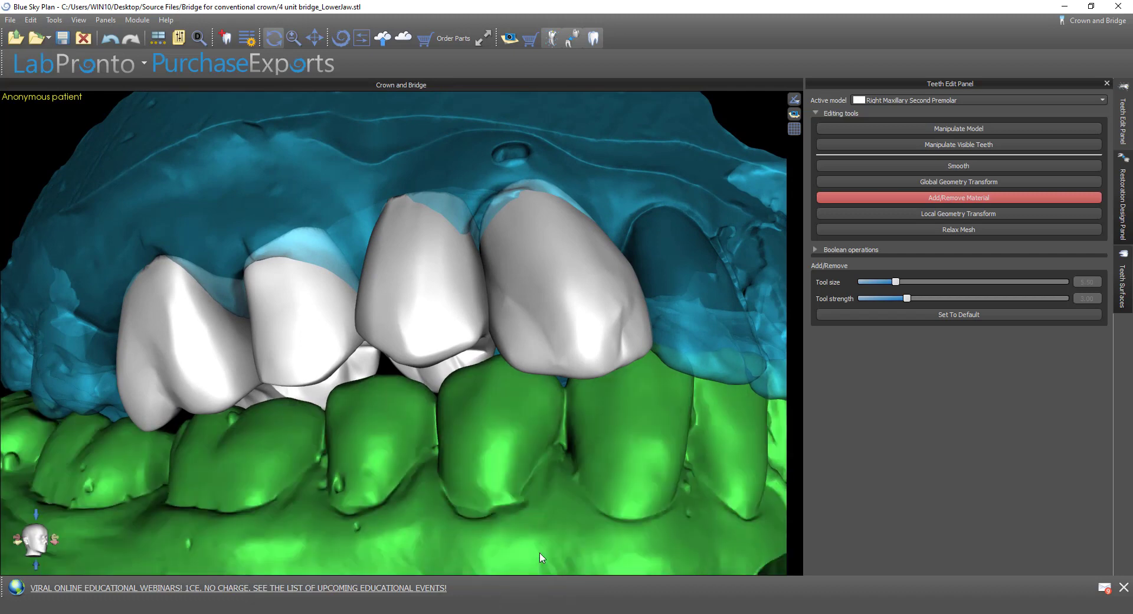
# Step: Activate the right maxillary canine and start individual model manipulation on it
pyautogui.moveTo(626, 463); pyautogui.dragTo(367, 265)
pyautogui.click(885, 101)
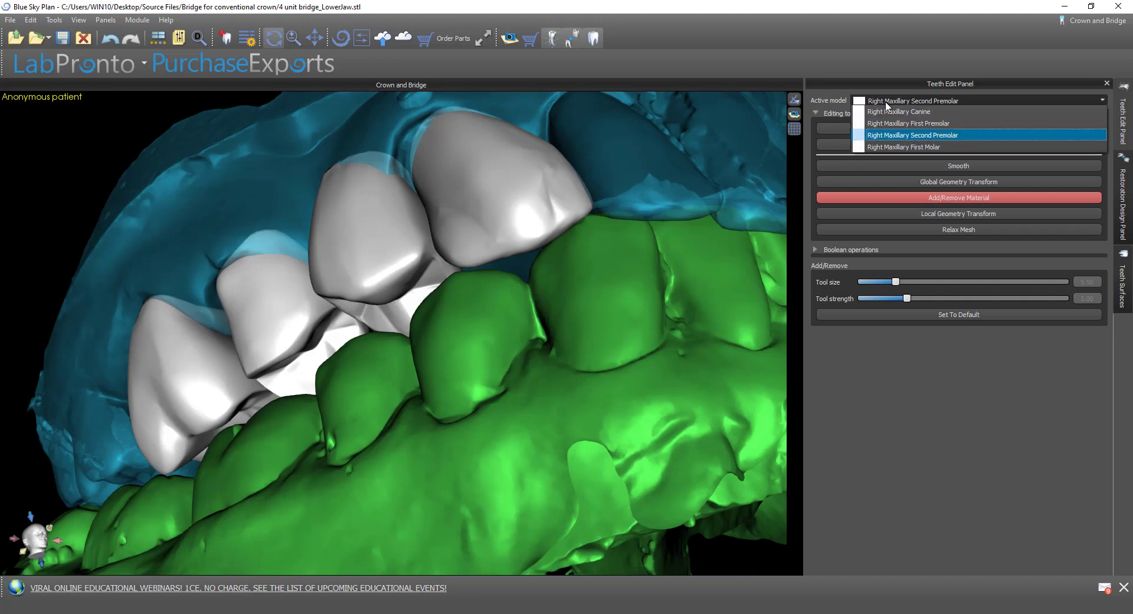
pyautogui.click(855, 113)
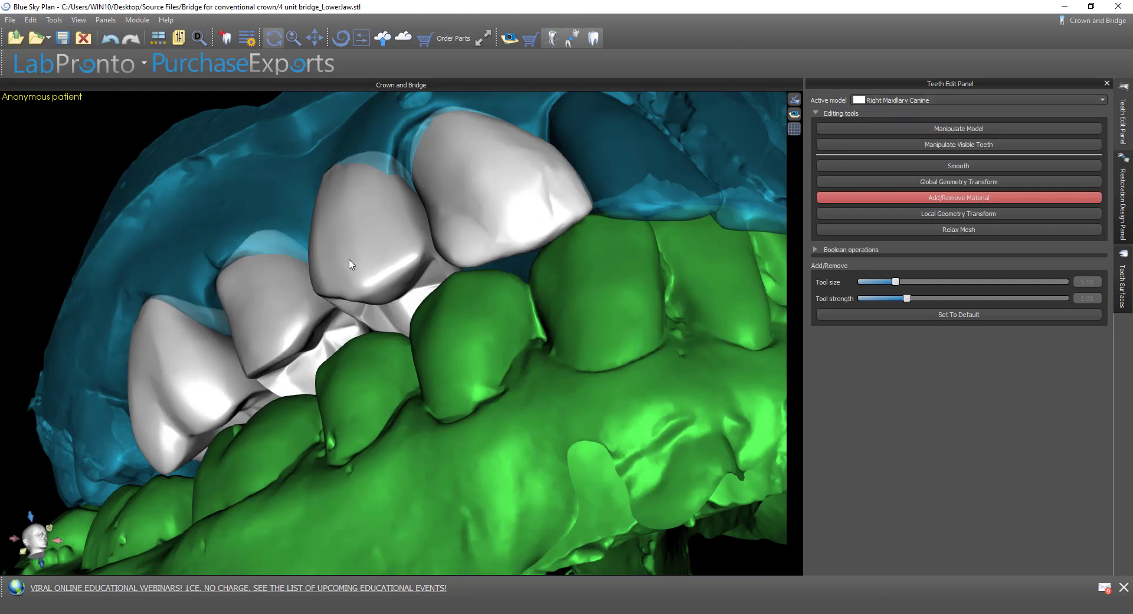
pyautogui.click(826, 132)
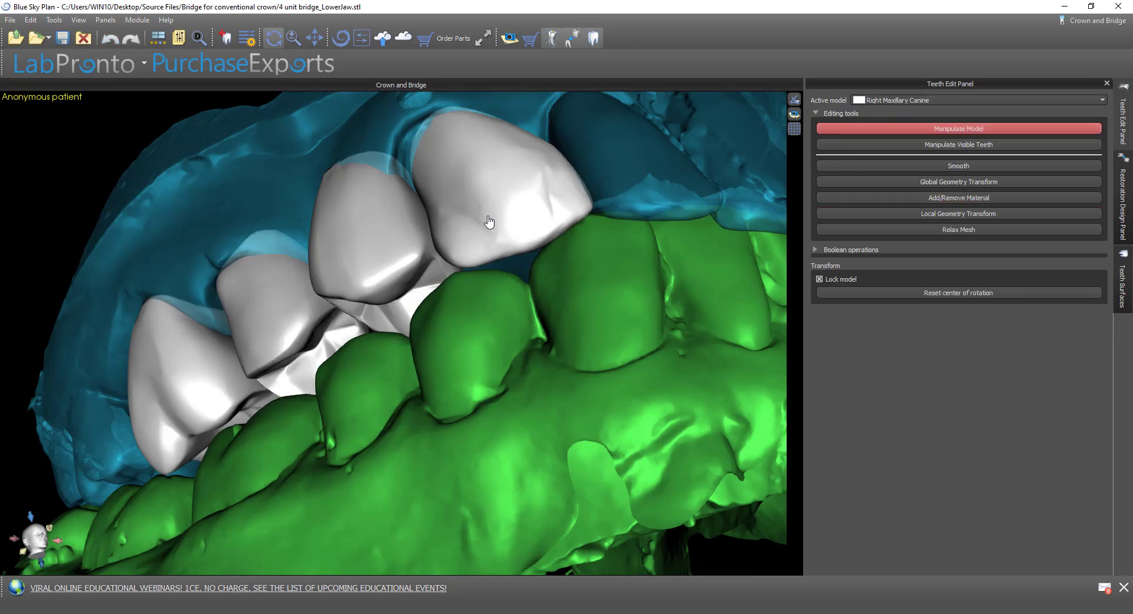
pyautogui.click(374, 255)
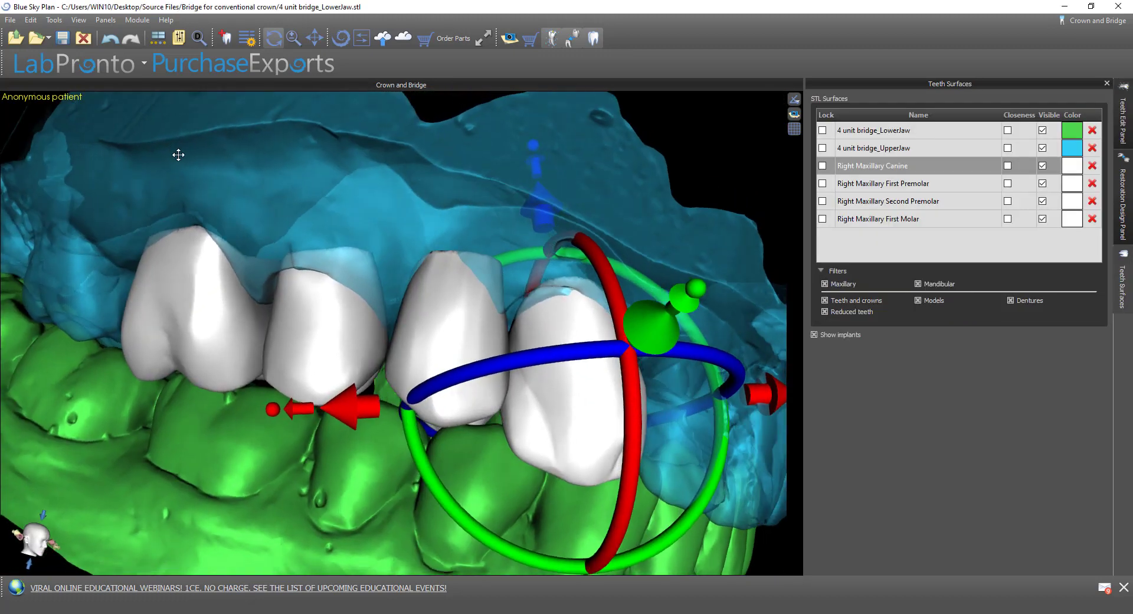
# Step: Hide the right maxillary first molar and second premolar in turn and show them again
pyautogui.moveTo(177, 151); pyautogui.dragTo(203, 204)
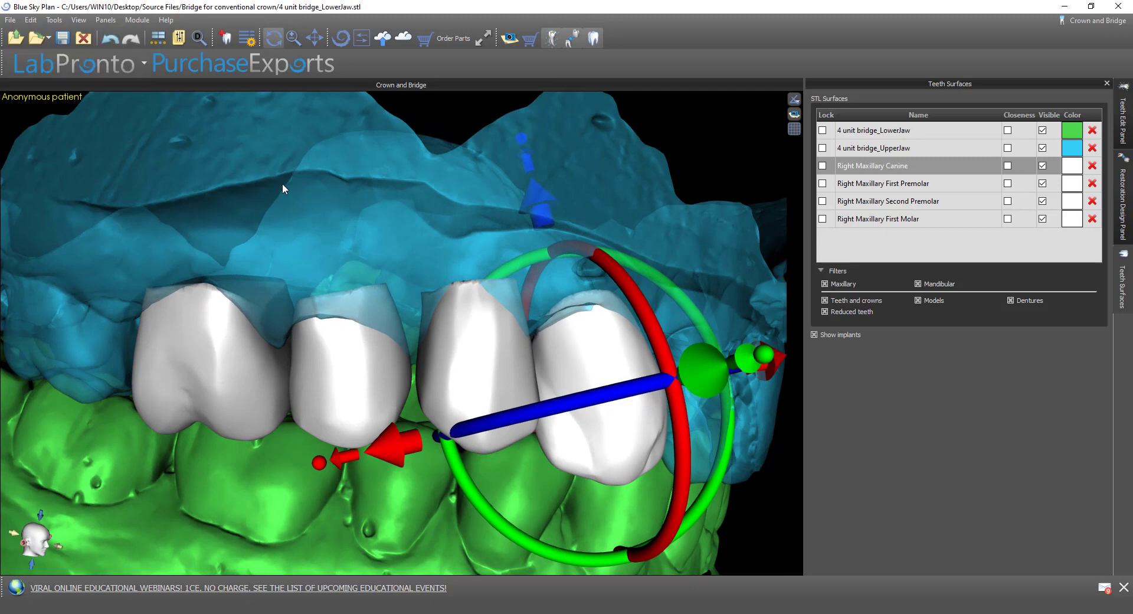
pyautogui.moveTo(283, 185)
pyautogui.mouseDown()
pyautogui.moveTo(319, 172)
pyautogui.moveTo(243, 180)
pyautogui.moveTo(260, 154)
pyautogui.moveTo(256, 195)
pyautogui.moveTo(299, 192)
pyautogui.moveTo(291, 177)
pyautogui.mouseUp()
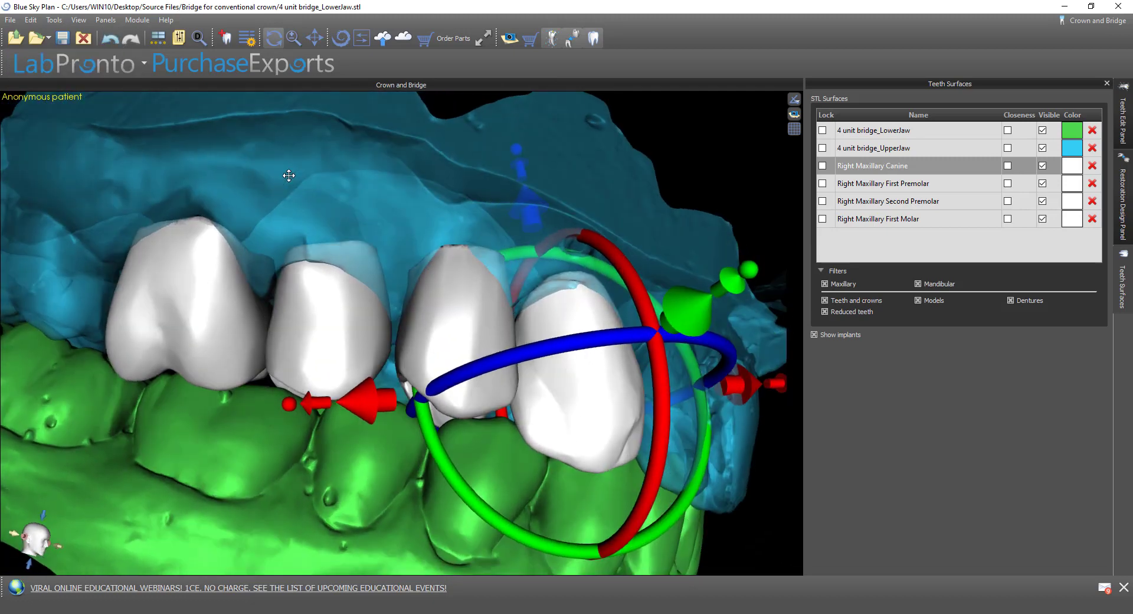
pyautogui.click(1045, 222)
pyautogui.click(1046, 222)
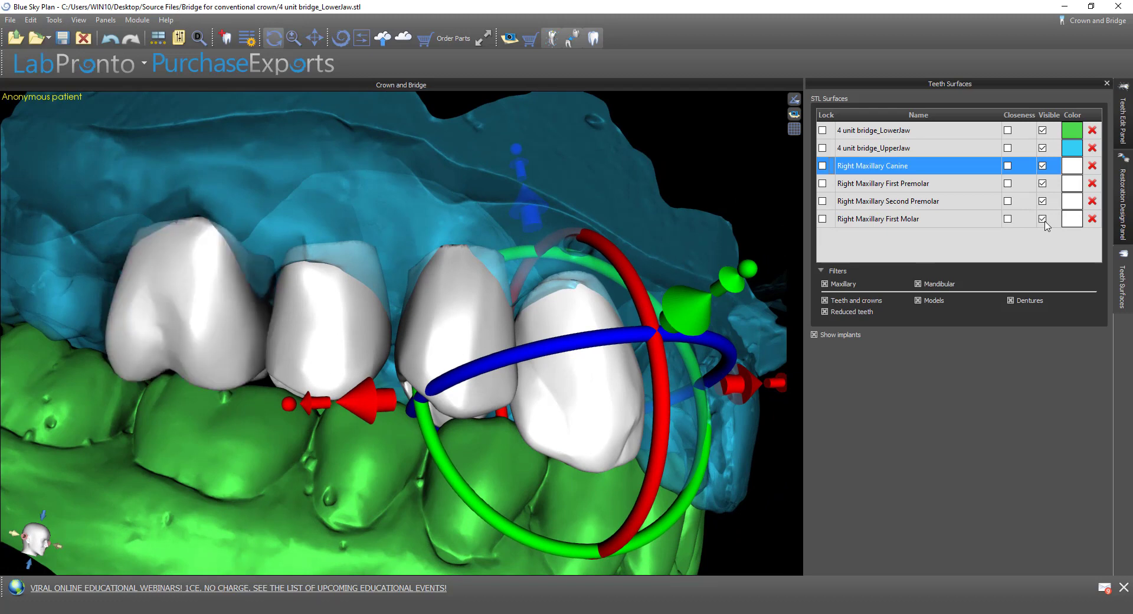
pyautogui.click(1043, 220)
pyautogui.click(1043, 201)
pyautogui.click(1043, 219)
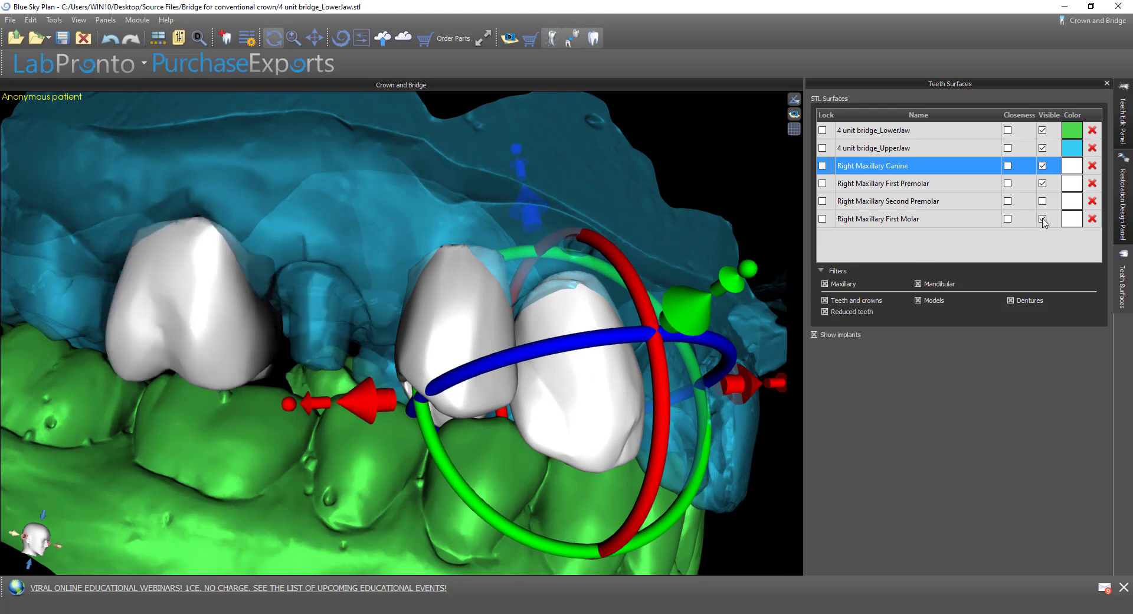
pyautogui.click(1043, 201)
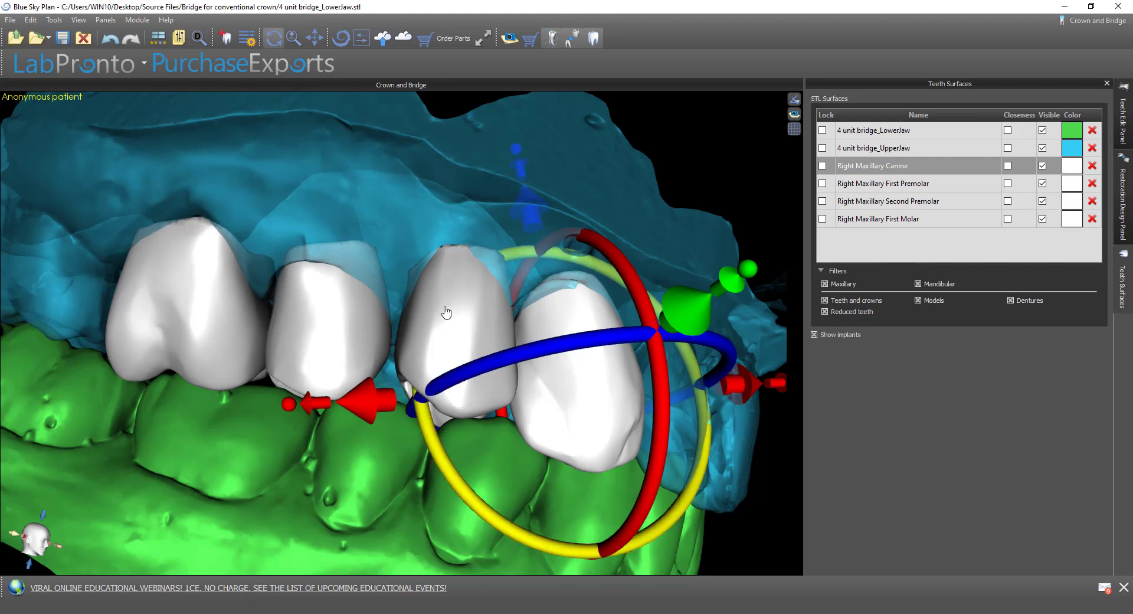
# Step: Check the second premolar and neighbouring bridge teeth against the lower jaw, and hide the lower jaw model
pyautogui.moveTo(388, 476); pyautogui.dragTo(383, 418, button='right')
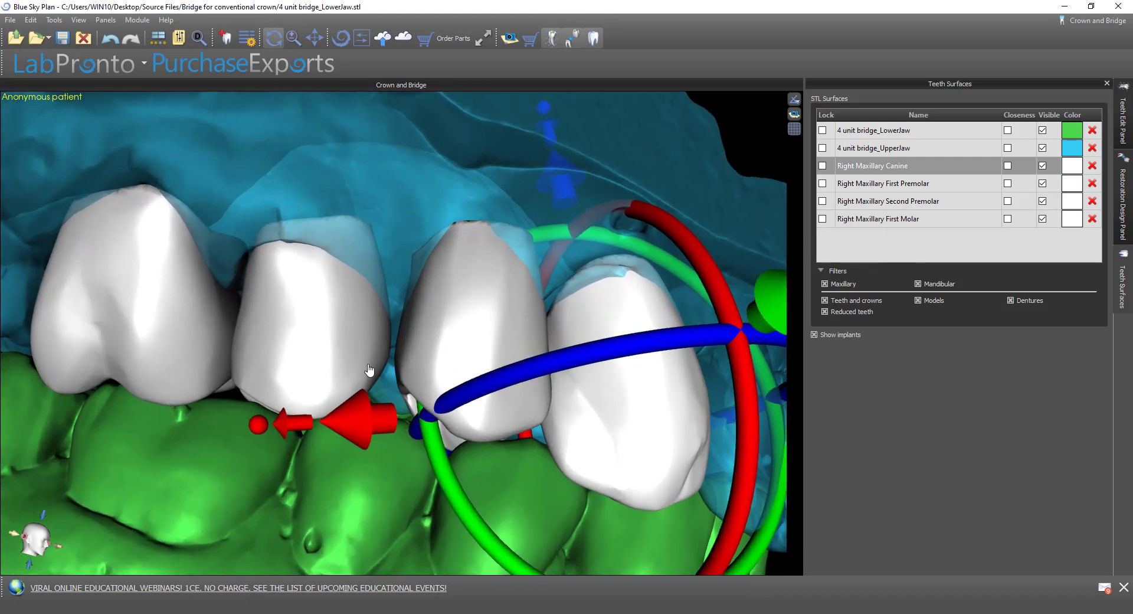
pyautogui.click(366, 350)
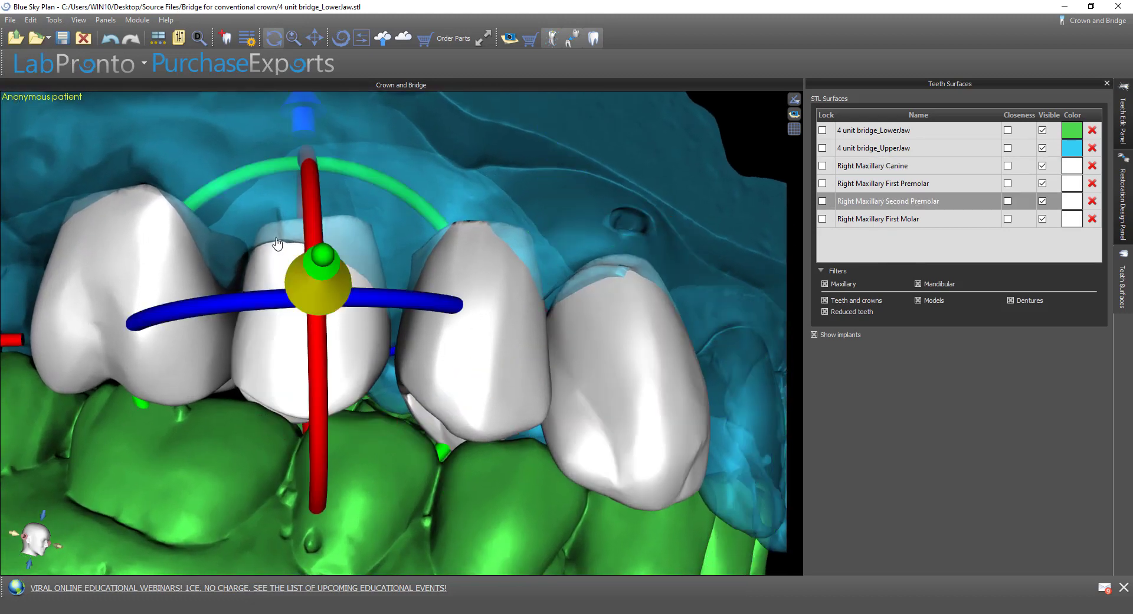
pyautogui.moveTo(149, 144); pyautogui.dragTo(118, 142)
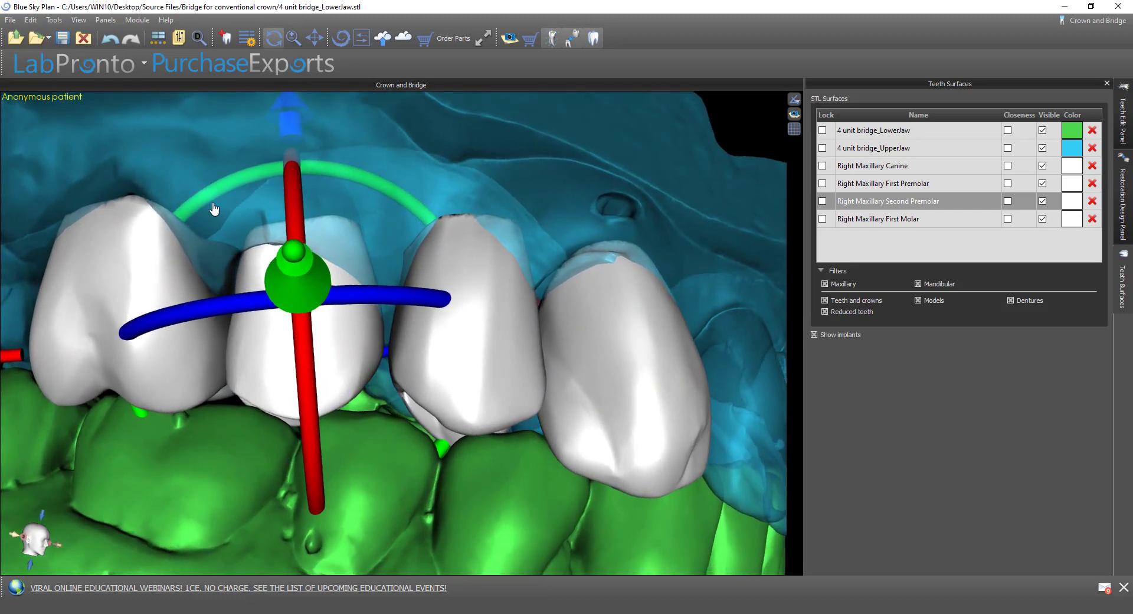
pyautogui.moveTo(732, 420); pyautogui.dragTo(444, 436)
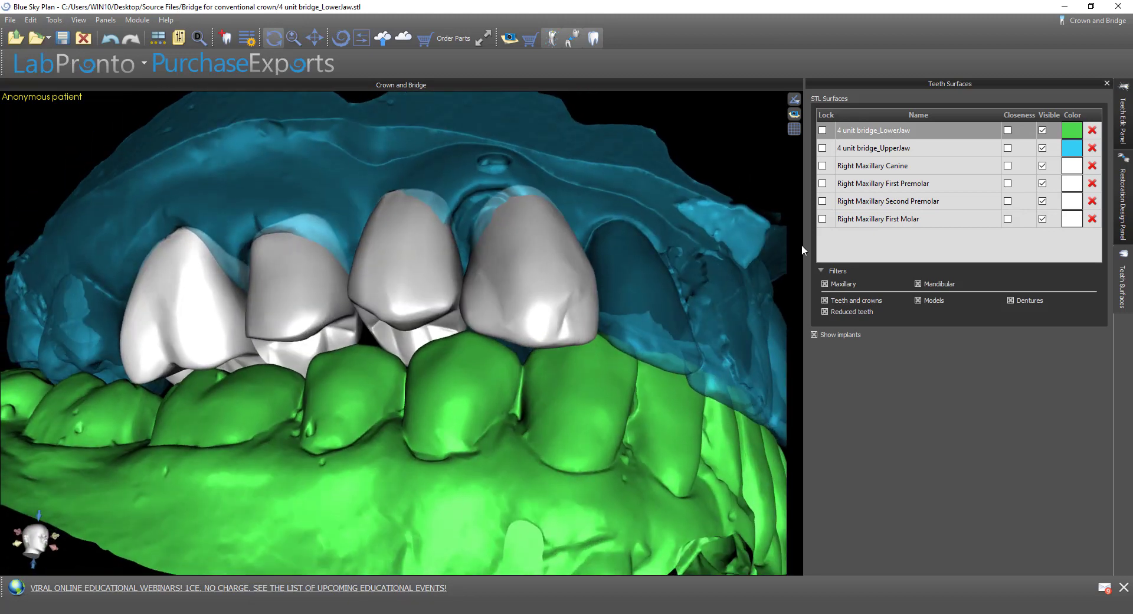
pyautogui.click(1043, 130)
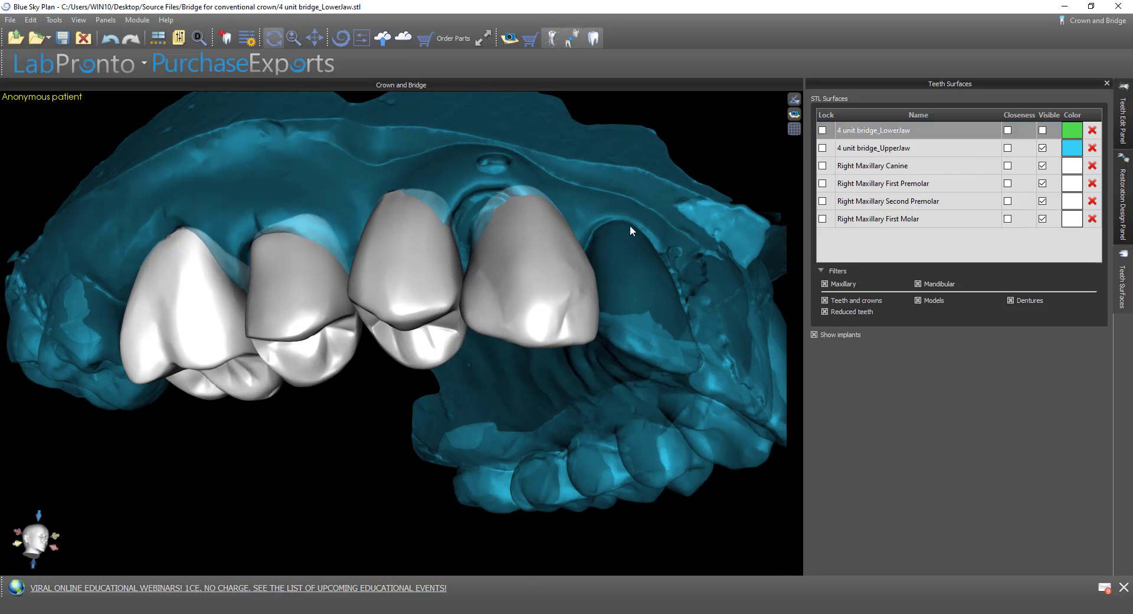
# Step: Set up the restoration design as a Conventional crown using 4 unit bridge_UpperJaw as the model
pyautogui.click(1124, 203)
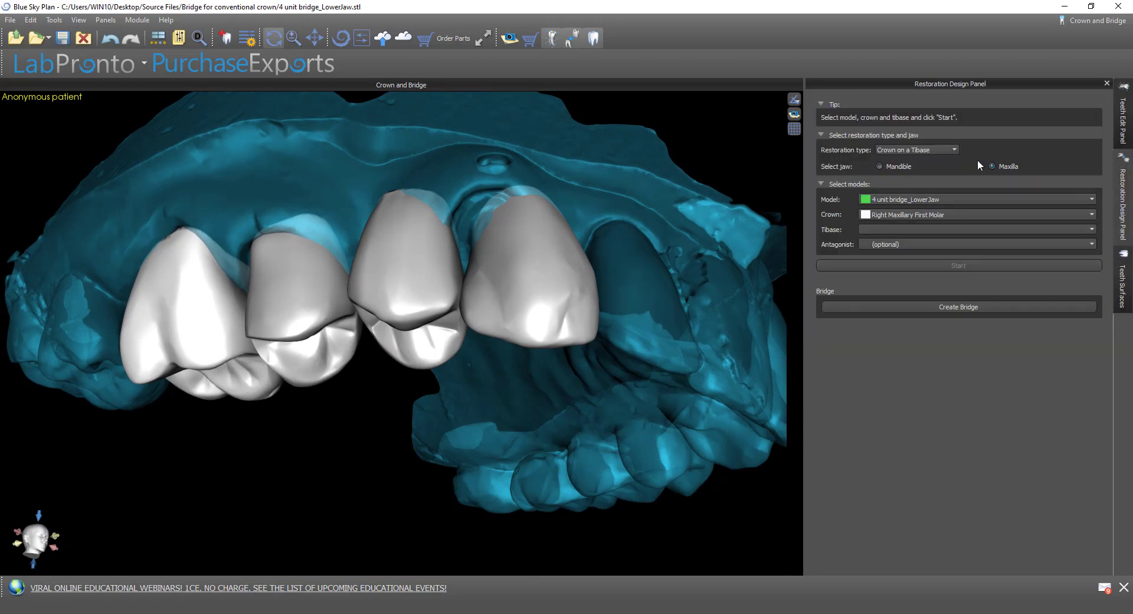
pyautogui.click(923, 151)
pyautogui.click(912, 167)
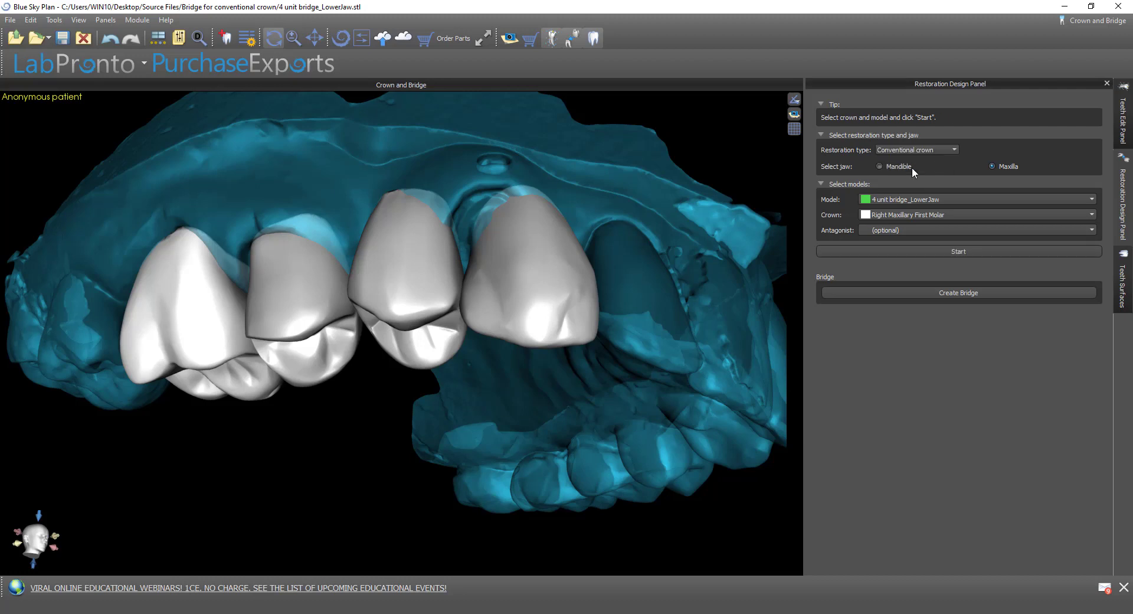
pyautogui.click(920, 199)
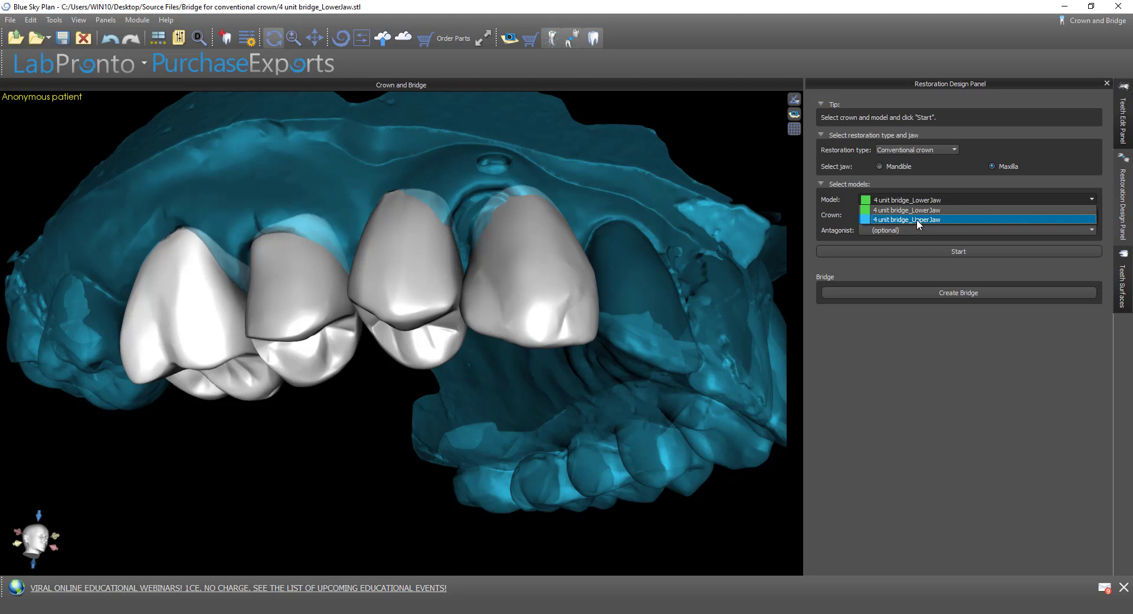
pyautogui.click(916, 218)
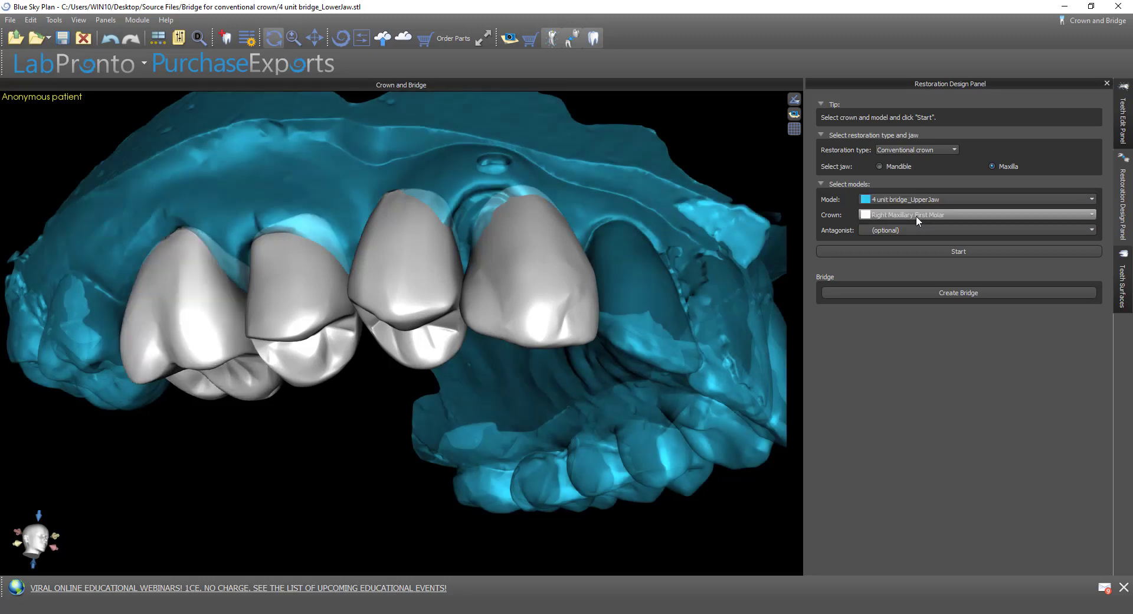
# Step: Choose Right Maxillary Canine as the crown and 4 unit bridge_LowerJaw as the antagonist, and start the restoration design
pyautogui.click(917, 215)
pyautogui.click(916, 235)
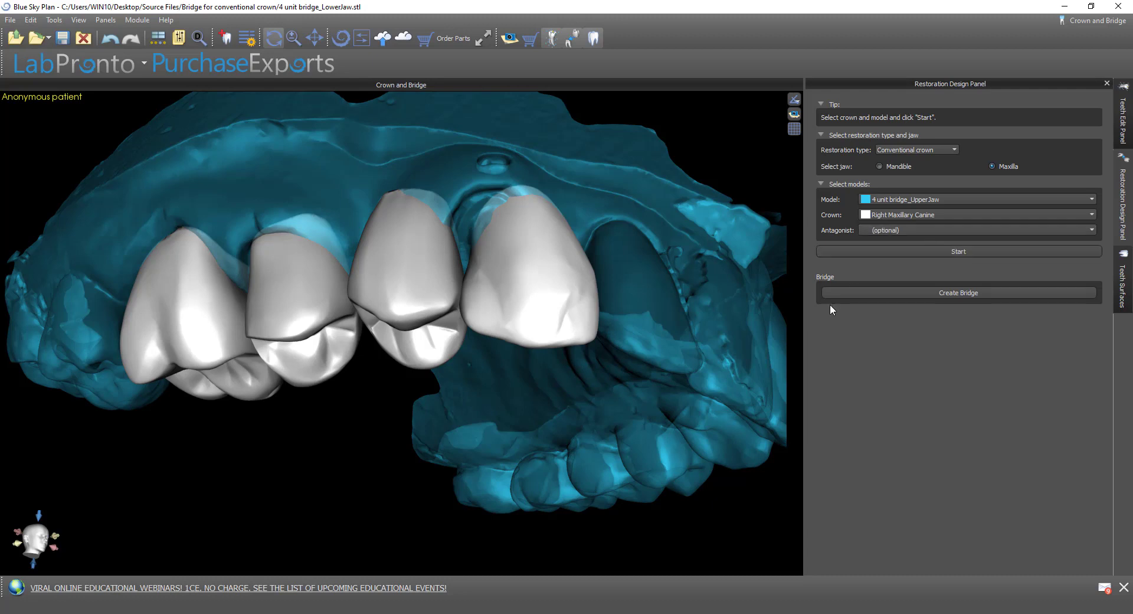
pyautogui.click(912, 230)
pyautogui.click(914, 250)
pyautogui.moveTo(615, 356); pyautogui.dragTo(555, 390)
pyautogui.click(942, 253)
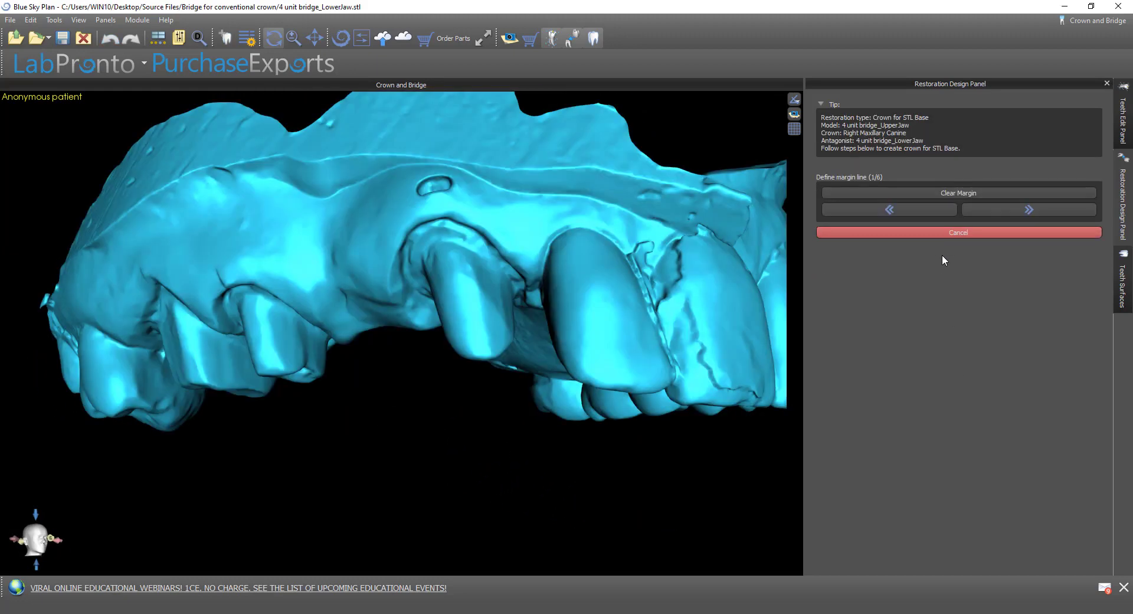
# Step: Trace a closed margin line with points around the edge of the right canine preparation
pyautogui.moveTo(571, 507); pyautogui.dragTo(417, 334)
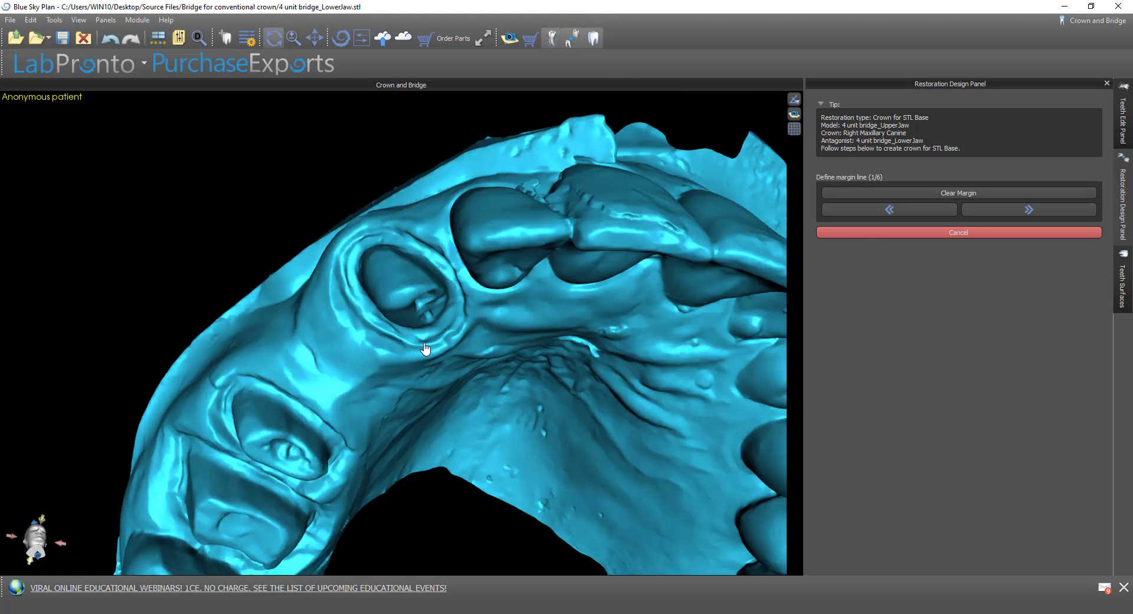
pyautogui.scroll(2, 413, 348)
pyautogui.moveTo(487, 267)
pyautogui.mouseDown()
pyautogui.moveTo(442, 245)
pyautogui.moveTo(474, 257)
pyautogui.mouseUp()
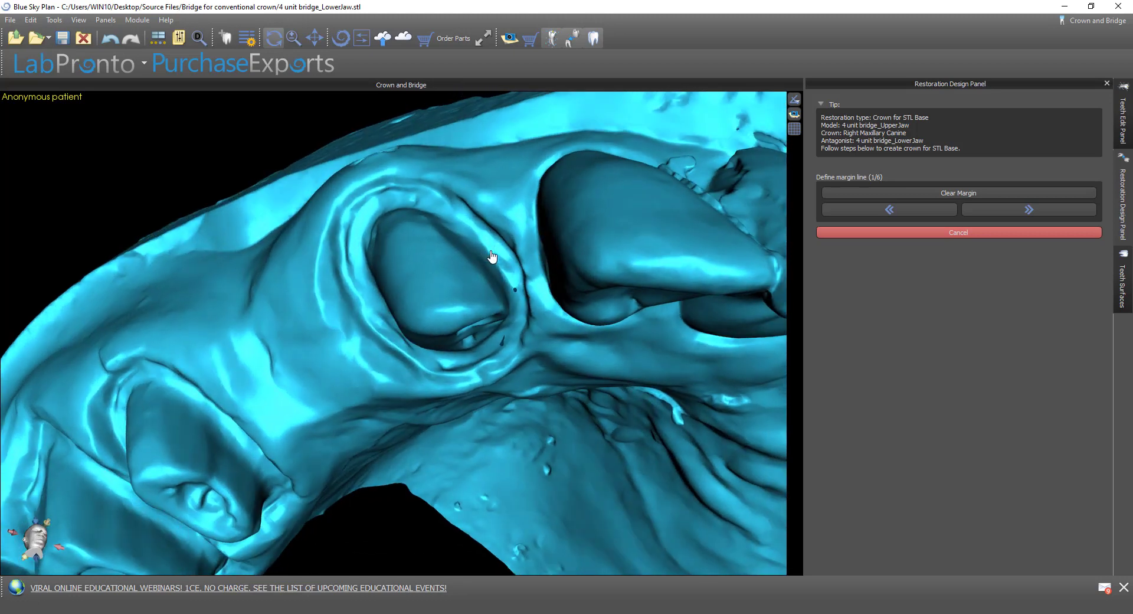
pyautogui.click(492, 252)
pyautogui.click(467, 224)
pyautogui.click(444, 201)
pyautogui.click(421, 189)
pyautogui.click(389, 188)
pyautogui.click(355, 224)
pyautogui.click(348, 260)
pyautogui.click(360, 293)
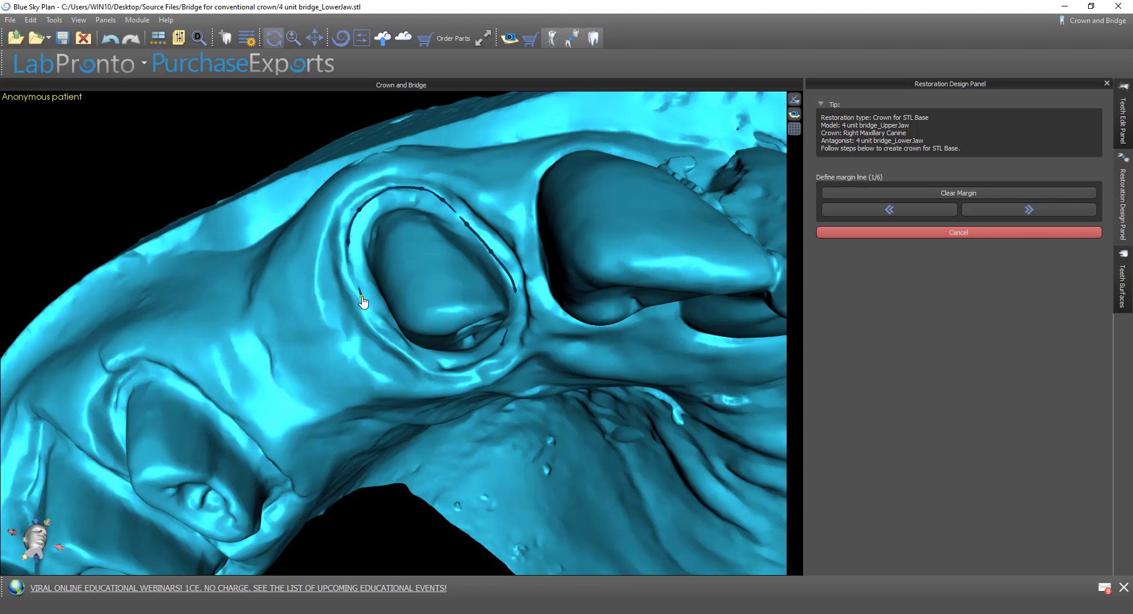
pyautogui.click(379, 321)
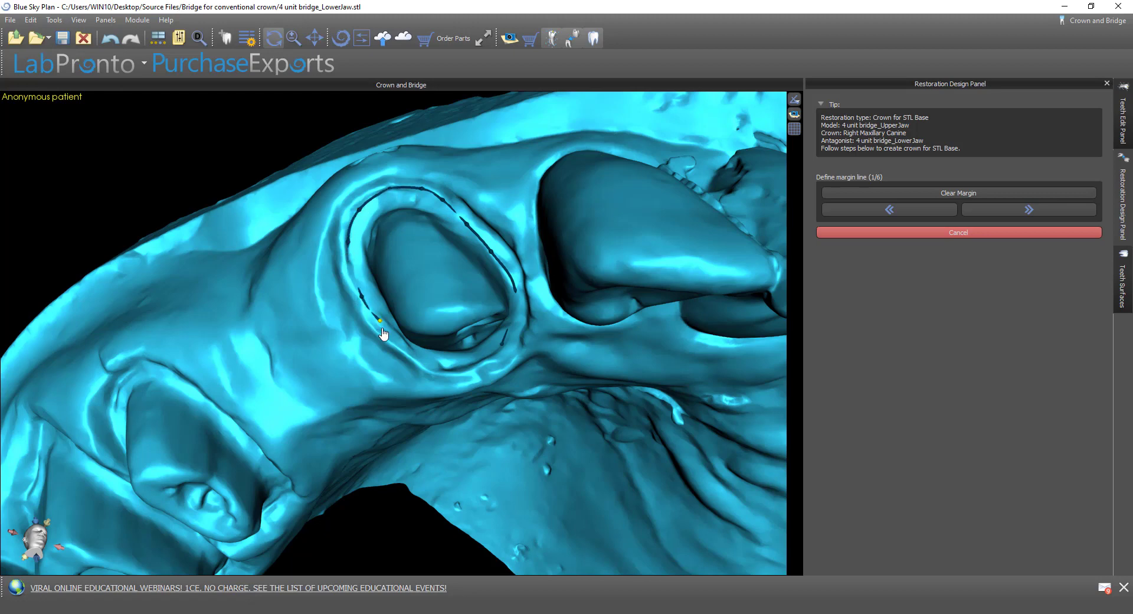
pyautogui.click(417, 355)
pyautogui.click(437, 363)
pyautogui.click(469, 363)
pyautogui.click(502, 348)
# Step: Fine-tune the buccal part of the canine's margin line and finalize the margin
pyautogui.moveTo(494, 424); pyautogui.dragTo(513, 461)
pyautogui.moveTo(507, 506); pyautogui.dragTo(483, 426)
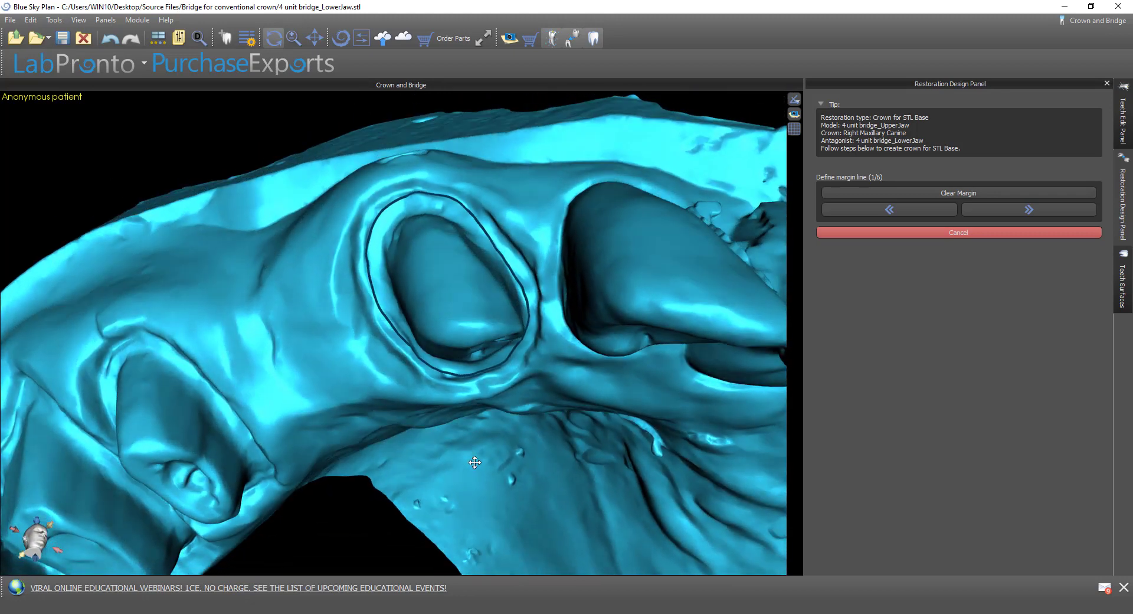
pyautogui.scroll(3, 474, 463)
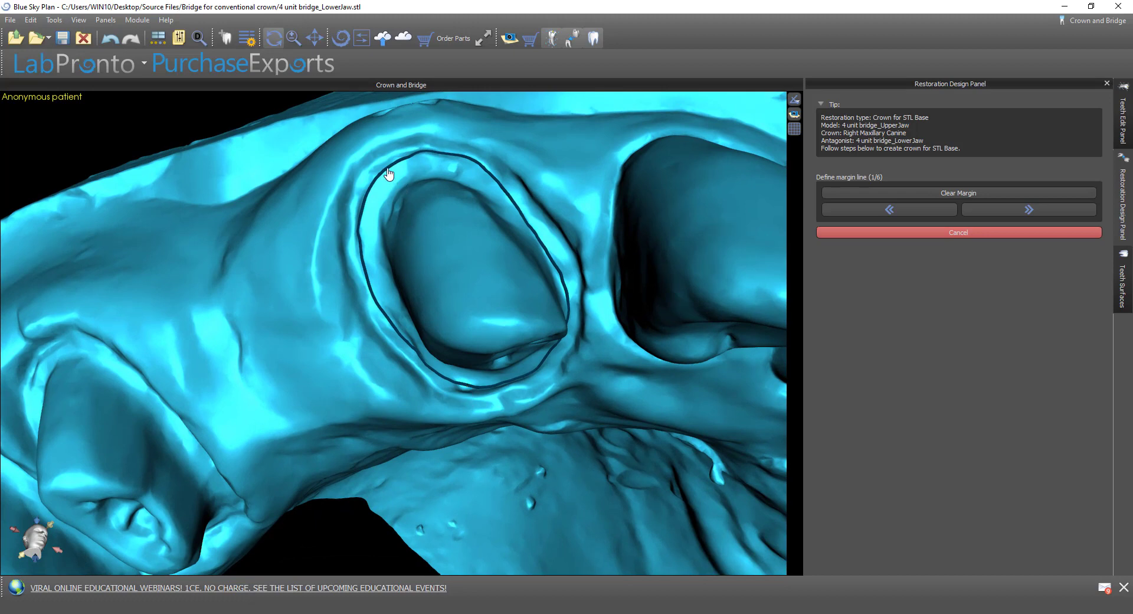
pyautogui.moveTo(387, 170)
pyautogui.mouseDown()
pyautogui.moveTo(363, 221)
pyautogui.moveTo(367, 187)
pyautogui.moveTo(410, 159)
pyautogui.mouseUp()
pyautogui.moveTo(557, 528); pyautogui.dragTo(637, 414)
pyautogui.click(1000, 210)
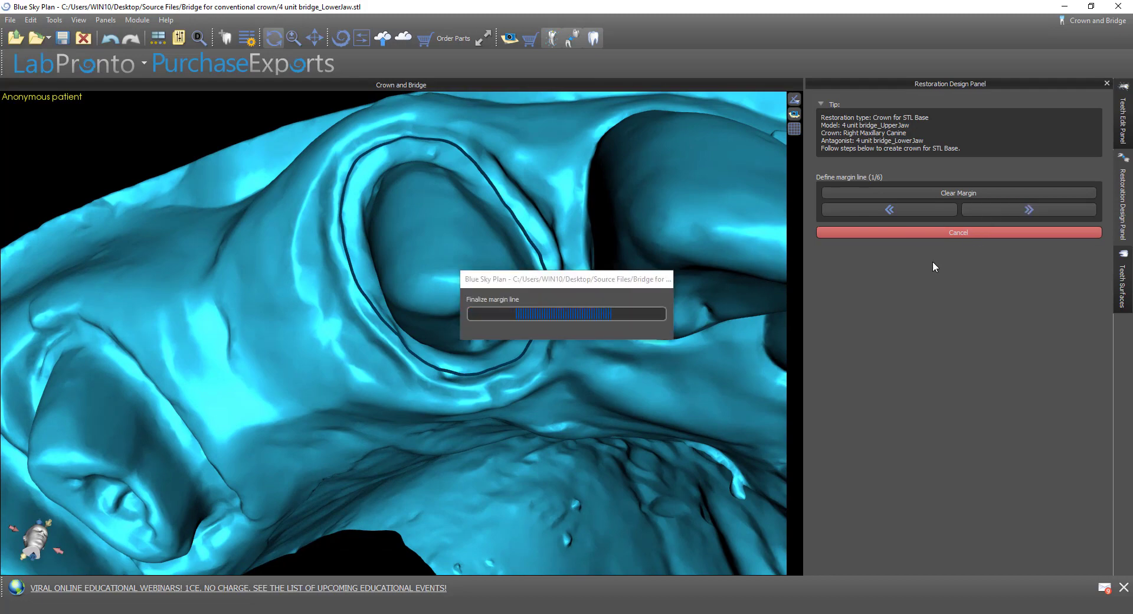
# Step: Inspect the canine crown's insertion direction and undercuts from several angles and accept the default direction
pyautogui.moveTo(512, 444); pyautogui.dragTo(472, 135)
pyautogui.scroll(-5, 402, 266)
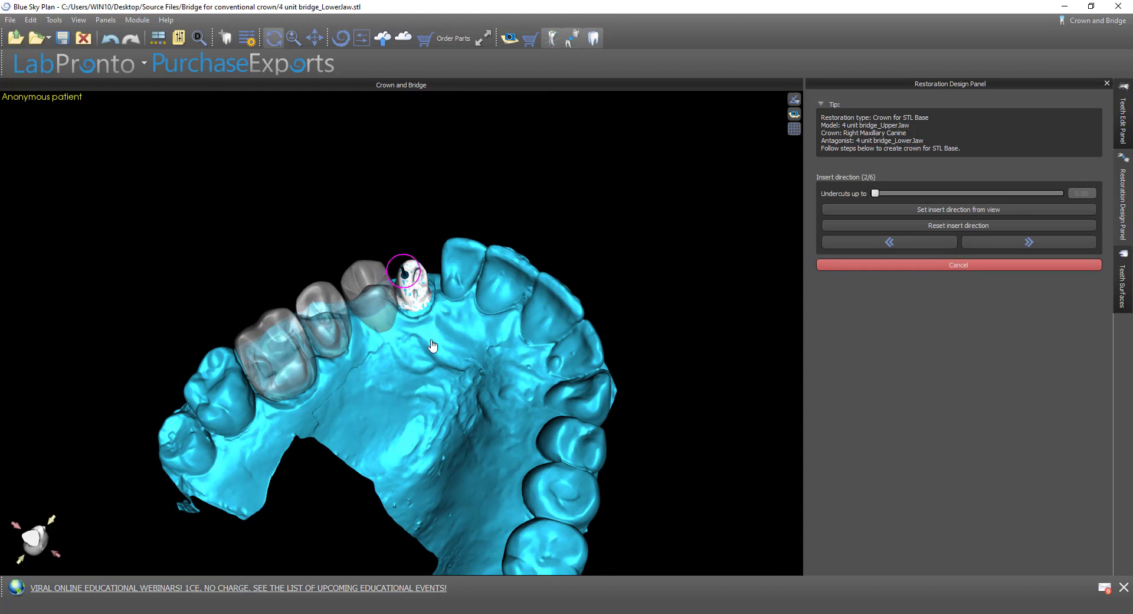
pyautogui.moveTo(432, 346); pyautogui.dragTo(445, 511)
pyautogui.scroll(5, 435, 450)
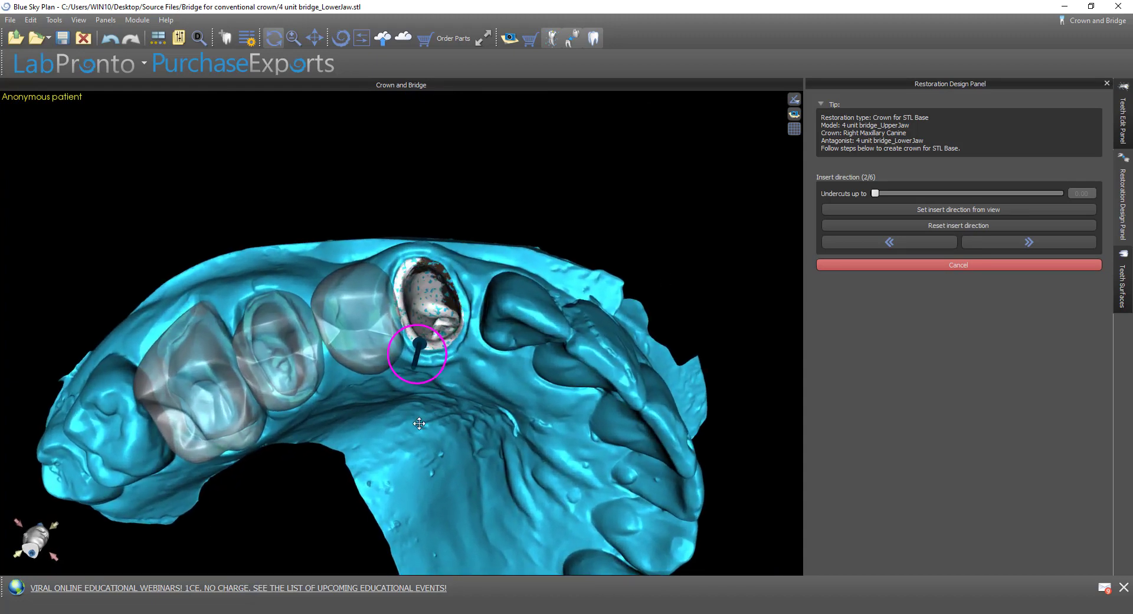
pyautogui.moveTo(420, 423); pyautogui.dragTo(417, 380)
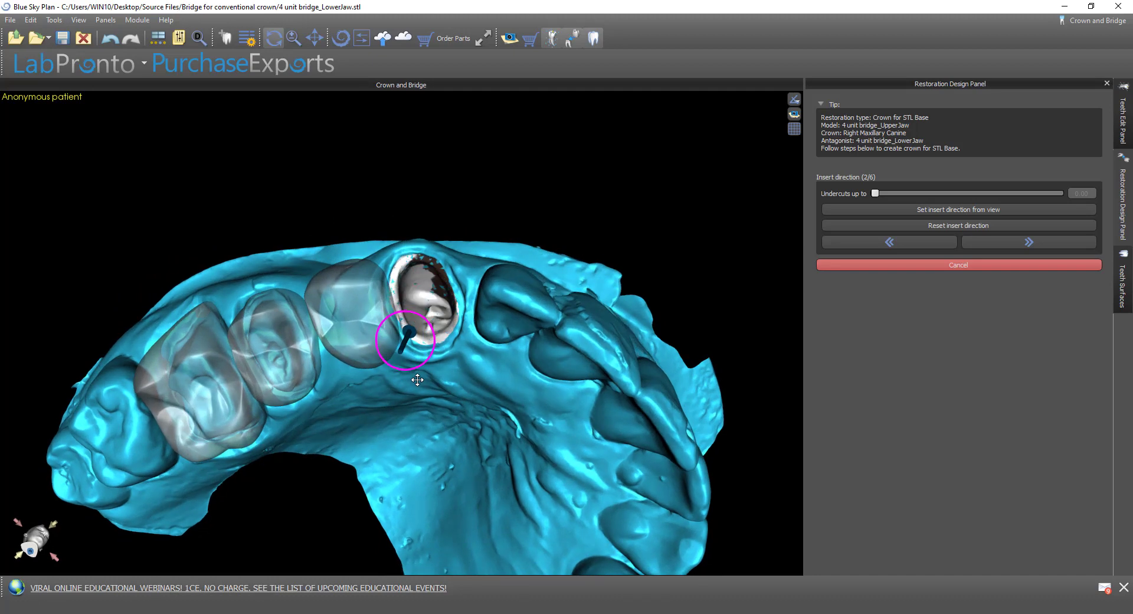
pyautogui.moveTo(486, 423); pyautogui.dragTo(483, 343, button='right')
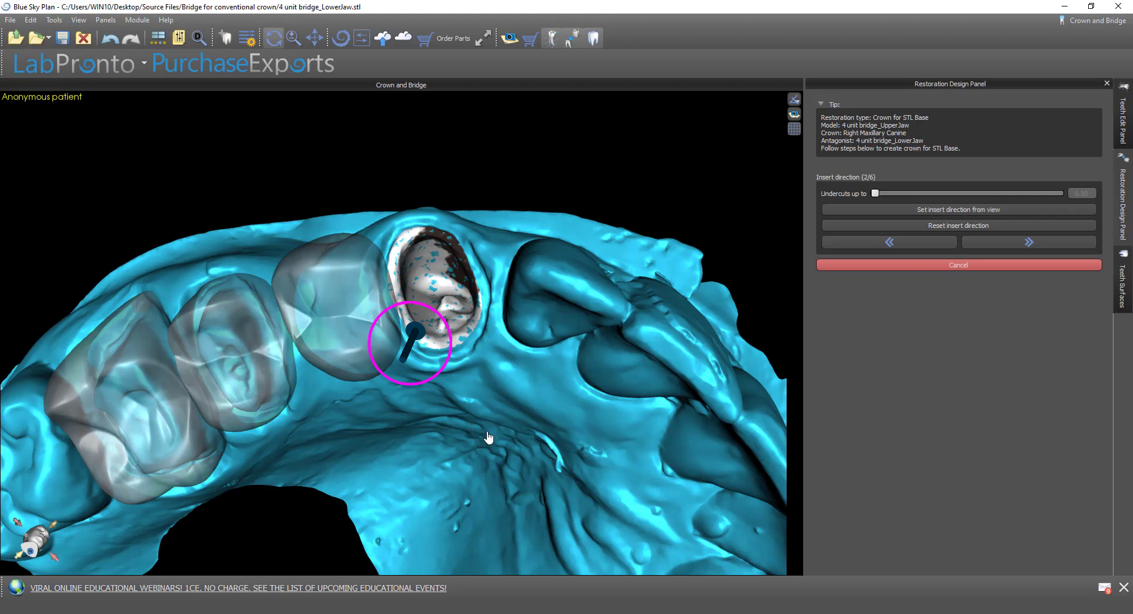
pyautogui.moveTo(487, 432); pyautogui.dragTo(480, 458, button='middle')
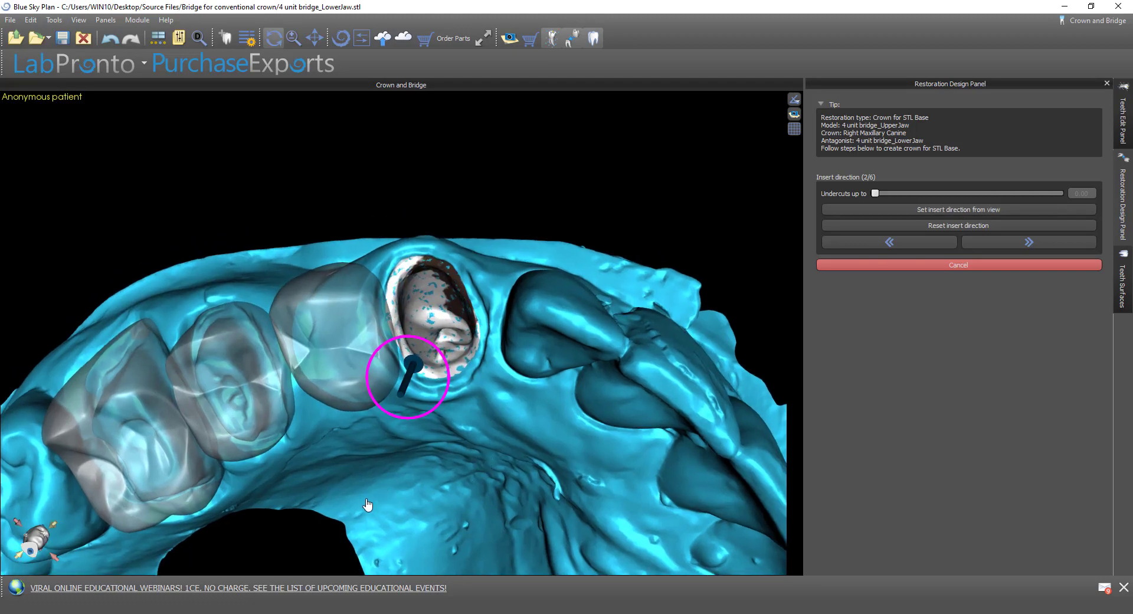
pyautogui.moveTo(370, 504); pyautogui.dragTo(358, 485, button='middle')
pyautogui.moveTo(359, 486)
pyautogui.mouseDown()
pyautogui.moveTo(353, 523)
pyautogui.moveTo(362, 509)
pyautogui.mouseUp()
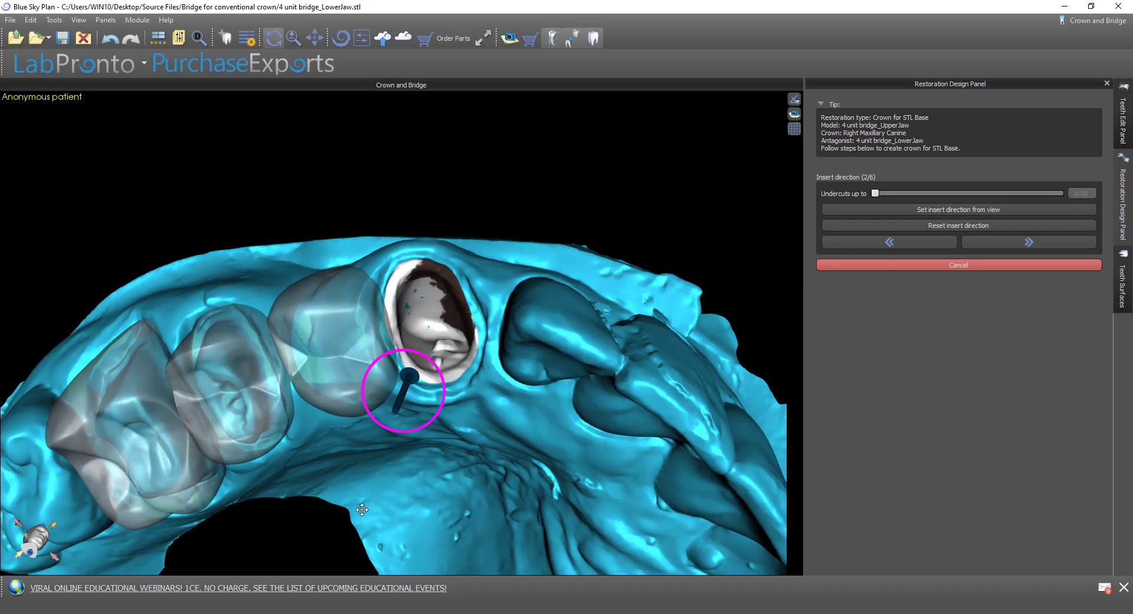
pyautogui.moveTo(362, 509); pyautogui.dragTo(362, 505)
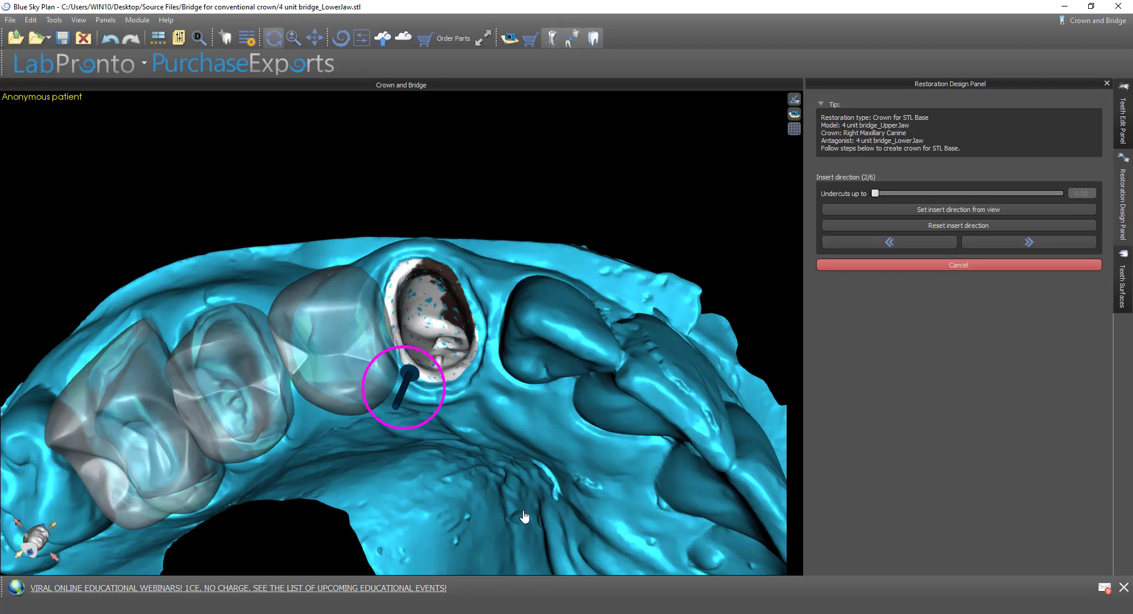
pyautogui.click(1010, 242)
# Step: Paint the approximal area on the lateral incisor's surface facing the canine preparation and proceed to the crown bottom
pyautogui.moveTo(318, 440); pyautogui.dragTo(618, 336)
pyautogui.moveTo(649, 295)
pyautogui.mouseDown()
pyautogui.moveTo(646, 313)
pyautogui.moveTo(615, 329)
pyautogui.moveTo(617, 276)
pyautogui.moveTo(653, 287)
pyautogui.moveTo(612, 324)
pyautogui.moveTo(606, 288)
pyautogui.mouseUp()
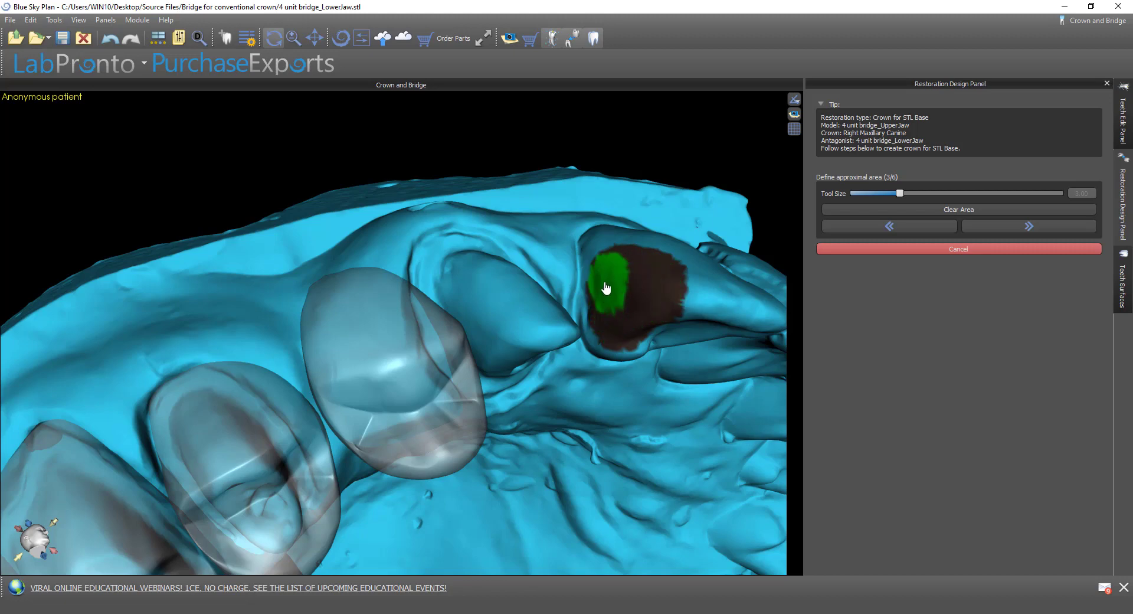
pyautogui.moveTo(580, 432)
pyautogui.mouseDown()
pyautogui.moveTo(539, 412)
pyautogui.moveTo(496, 418)
pyautogui.moveTo(517, 428)
pyautogui.moveTo(505, 433)
pyautogui.mouseUp()
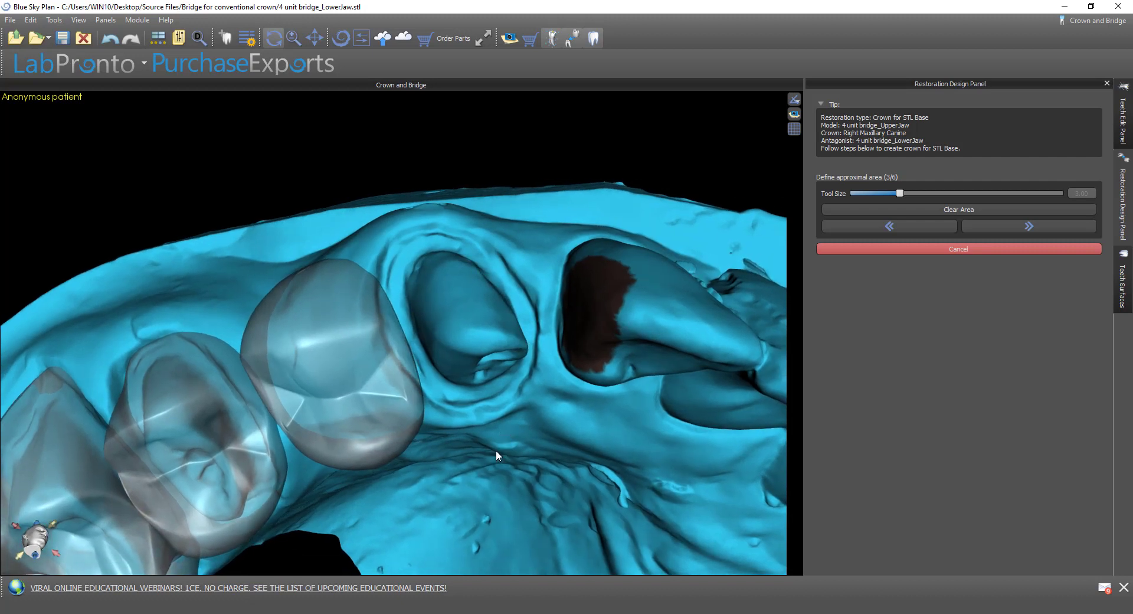
pyautogui.click(998, 229)
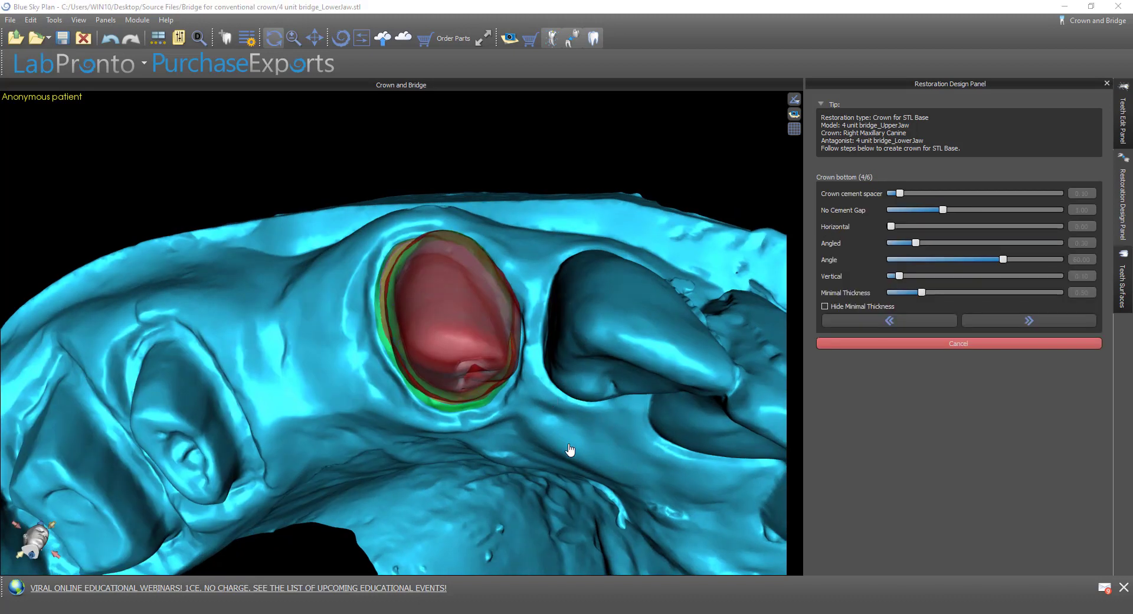
# Step: Increase the canine crown bottom's Horizontal value slightly and inspect the crown bottom along the margin
pyautogui.moveTo(570, 449); pyautogui.dragTo(569, 393, button='right')
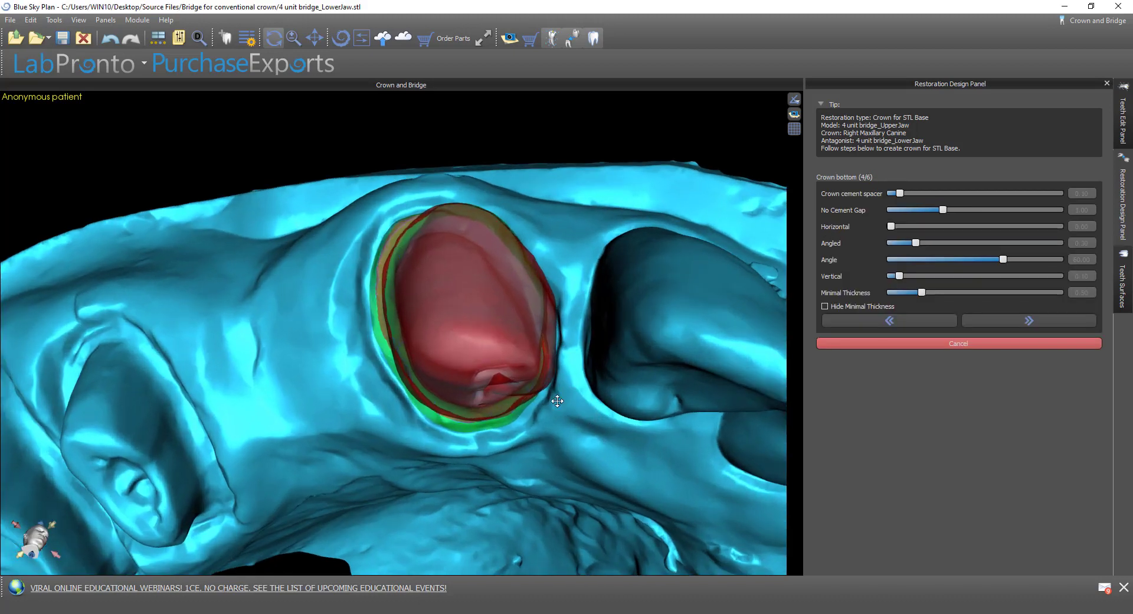
pyautogui.moveTo(557, 401); pyautogui.dragTo(539, 398)
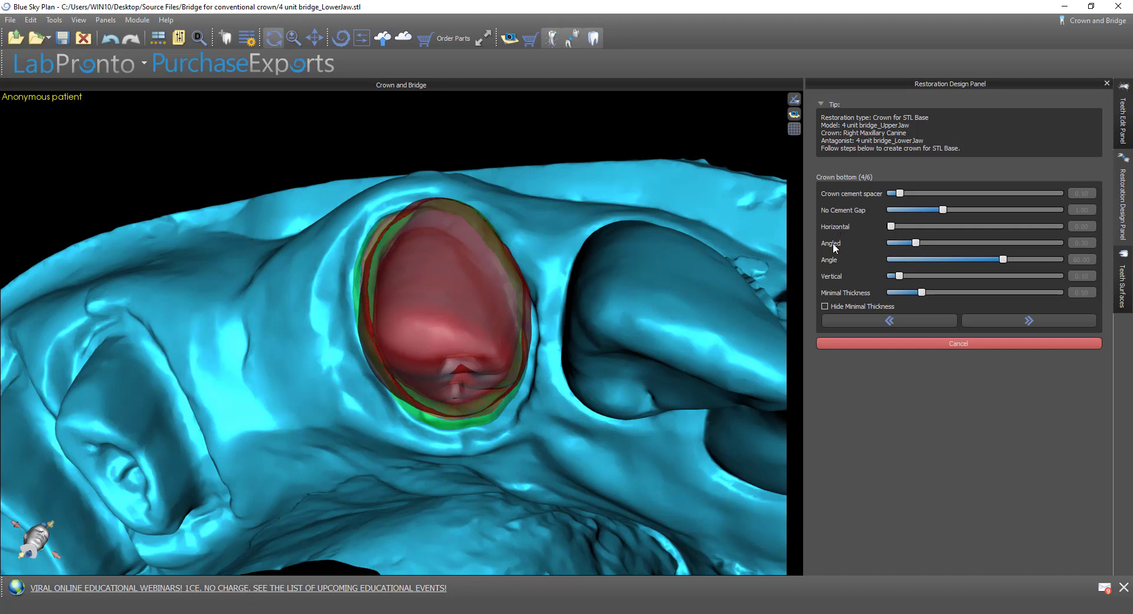
pyautogui.moveTo(700, 465); pyautogui.dragTo(552, 425)
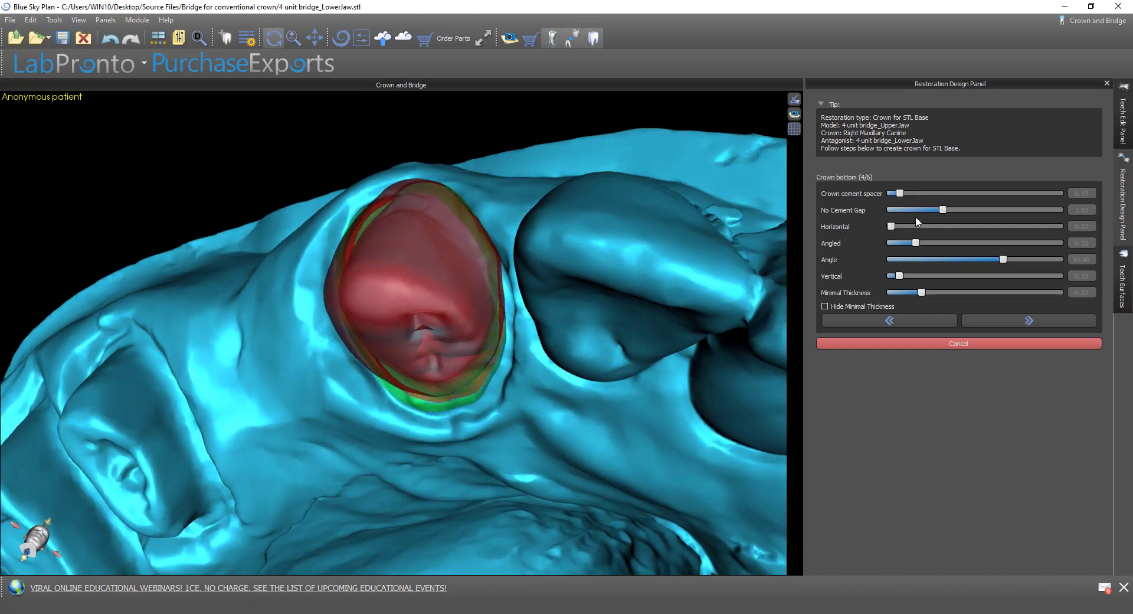
pyautogui.moveTo(893, 227); pyautogui.dragTo(903, 229)
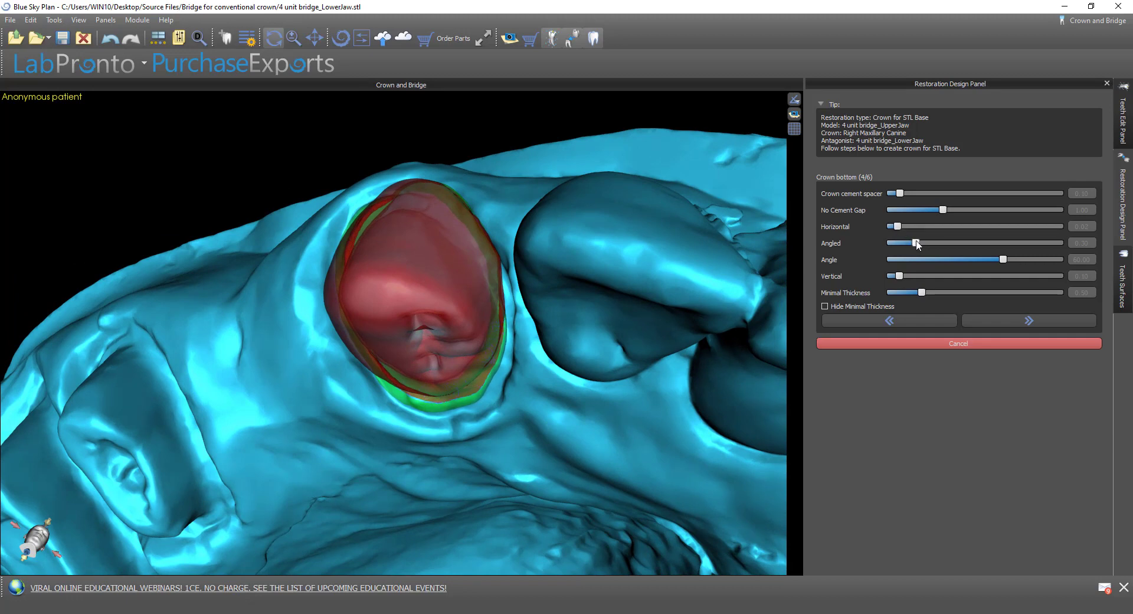
pyautogui.moveTo(916, 243); pyautogui.dragTo(920, 242)
pyautogui.moveTo(418, 516); pyautogui.dragTo(425, 467, button='right')
pyautogui.moveTo(370, 463)
pyautogui.mouseDown()
pyautogui.moveTo(394, 443)
pyautogui.moveTo(390, 470)
pyautogui.mouseUp()
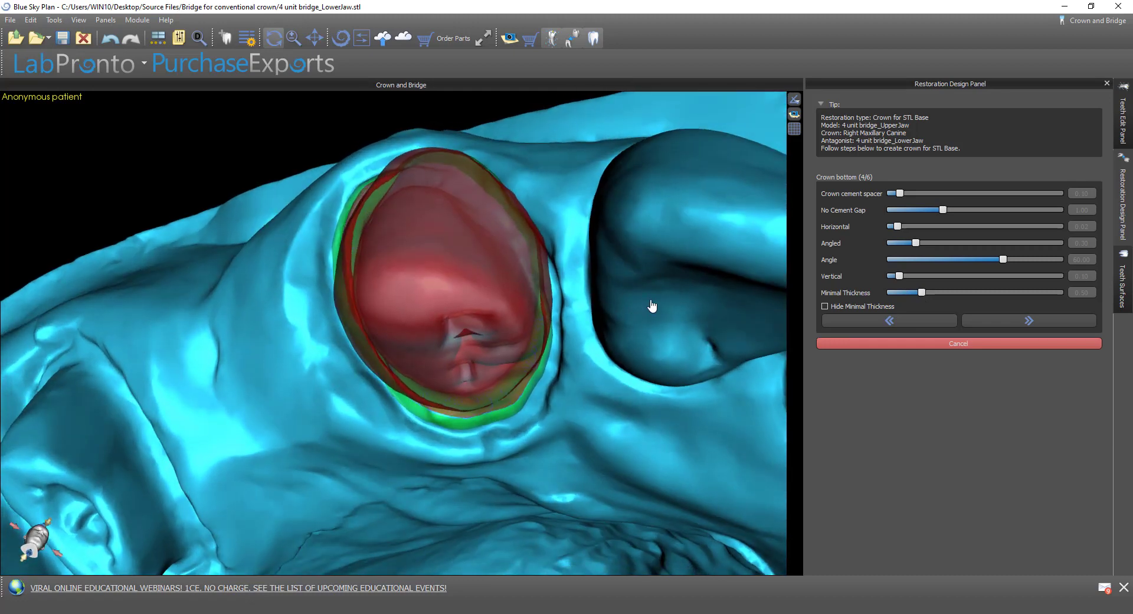
# Step: Toggle Hide Minimal Thickness on and back off, and proceed to the canine's tooth placement
pyautogui.click(841, 306)
pyautogui.click(842, 310)
pyautogui.scroll(-5, 561, 444)
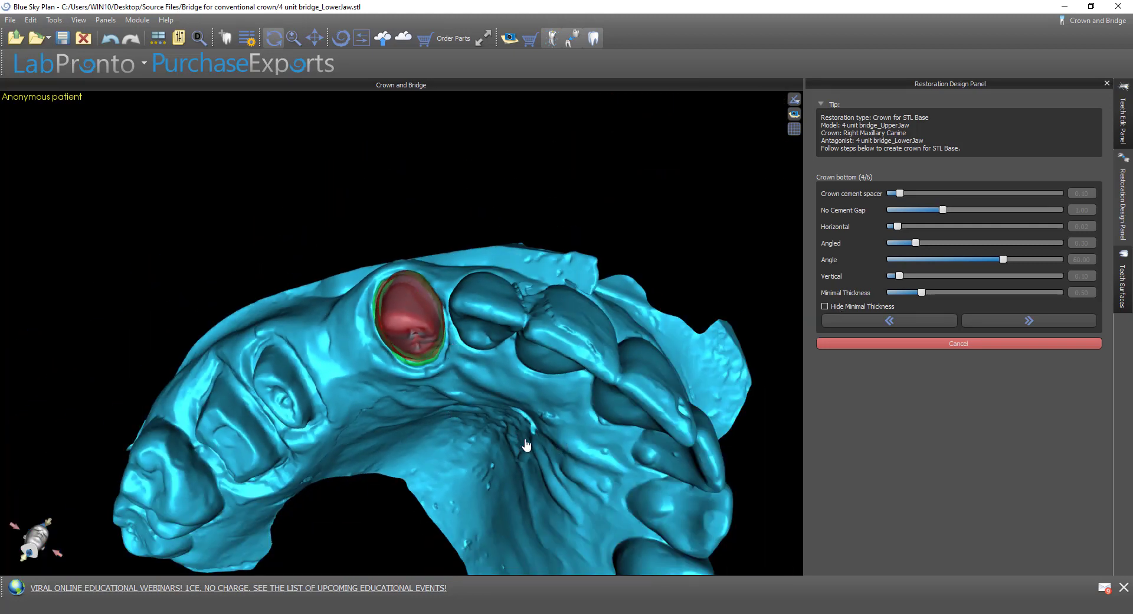
pyautogui.click(1027, 321)
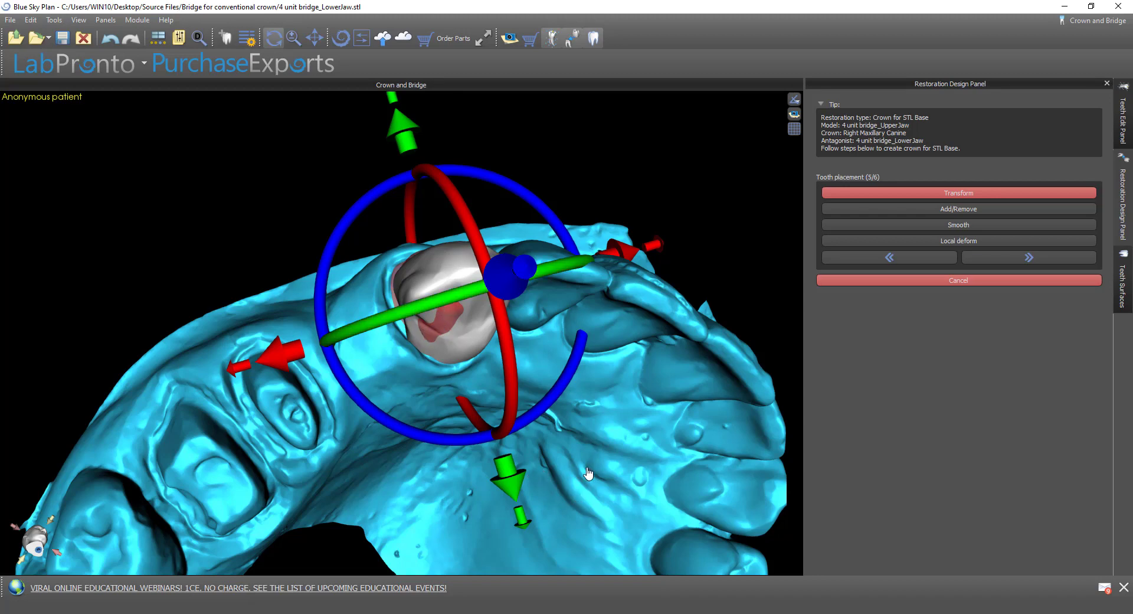
# Step: Add material with Add/Remove over the red thin areas on the canine crown's lingual surface and near its outer margin
pyautogui.moveTo(587, 471); pyautogui.dragTo(606, 385)
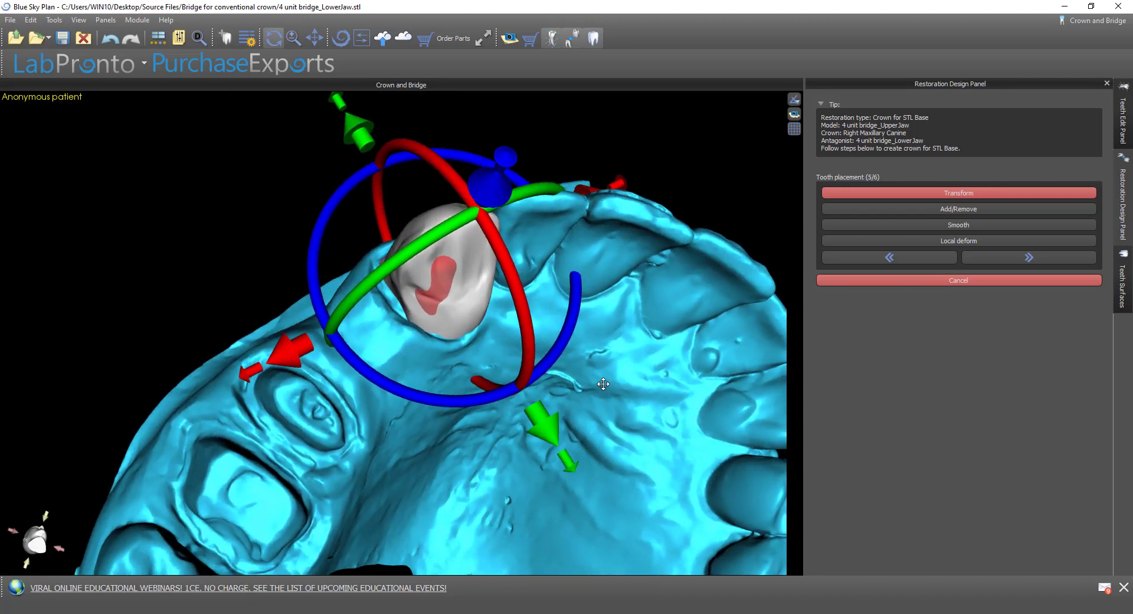
pyautogui.click(966, 209)
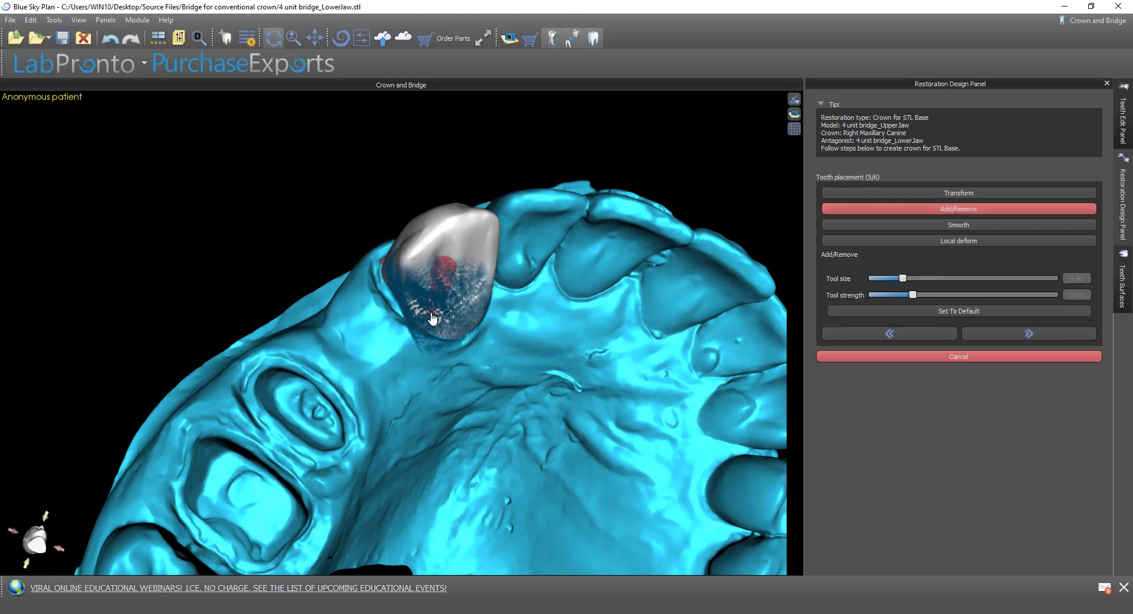
pyautogui.moveTo(434, 318)
pyautogui.mouseDown()
pyautogui.moveTo(445, 272)
pyautogui.moveTo(426, 320)
pyautogui.moveTo(451, 288)
pyautogui.moveTo(462, 329)
pyautogui.moveTo(460, 306)
pyautogui.mouseUp()
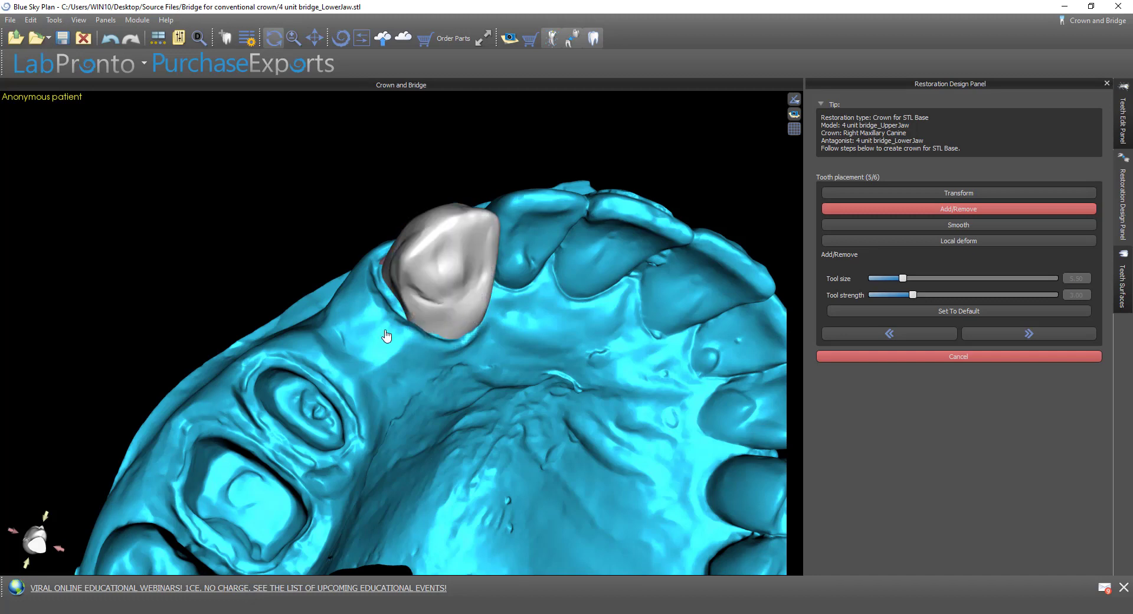
pyautogui.moveTo(382, 341)
pyautogui.mouseDown()
pyautogui.moveTo(461, 415)
pyautogui.moveTo(471, 510)
pyautogui.mouseUp()
pyautogui.moveTo(474, 401); pyautogui.dragTo(461, 484)
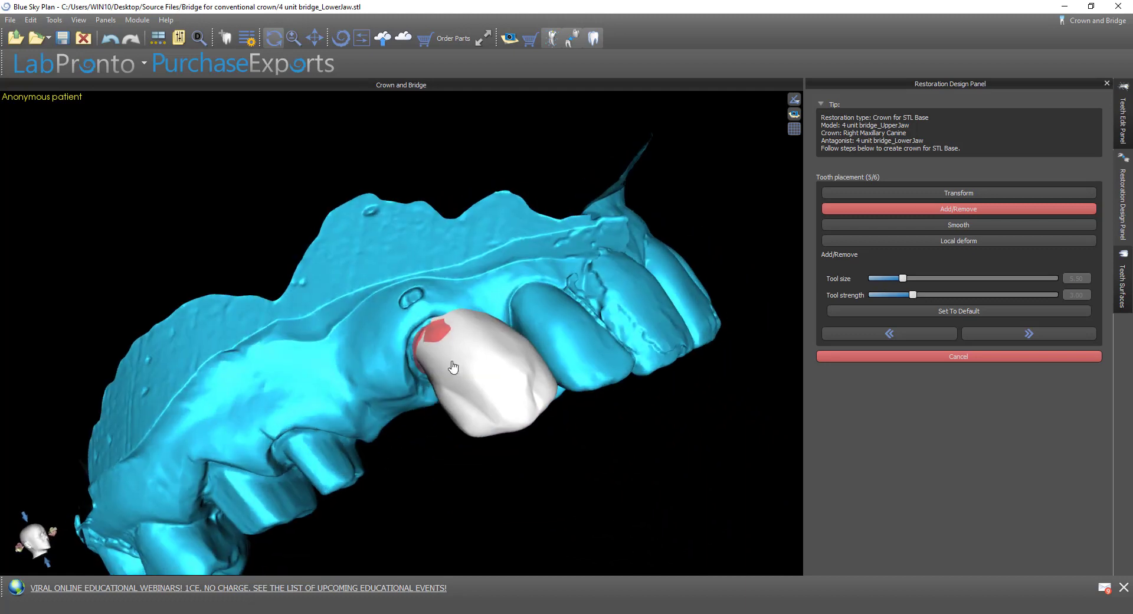
pyautogui.moveTo(440, 333)
pyautogui.mouseDown()
pyautogui.moveTo(450, 338)
pyautogui.moveTo(434, 331)
pyautogui.mouseUp()
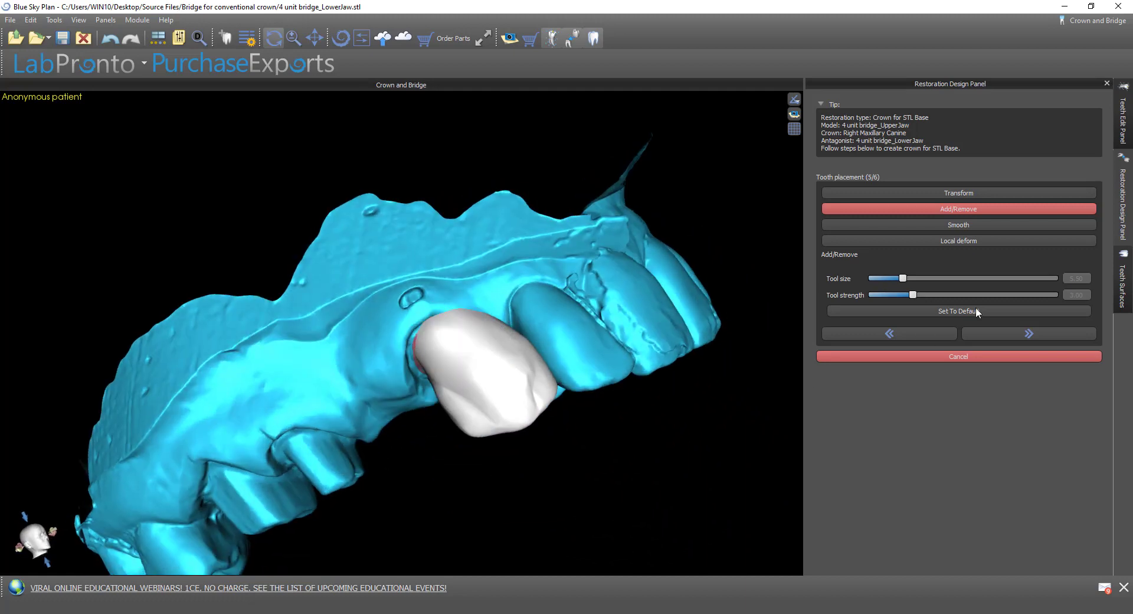
# Step: Pull the canine crown's surface outward with Local deform over the remaining red area along its distal margin
pyautogui.click(945, 240)
pyautogui.moveTo(518, 509); pyautogui.dragTo(456, 342)
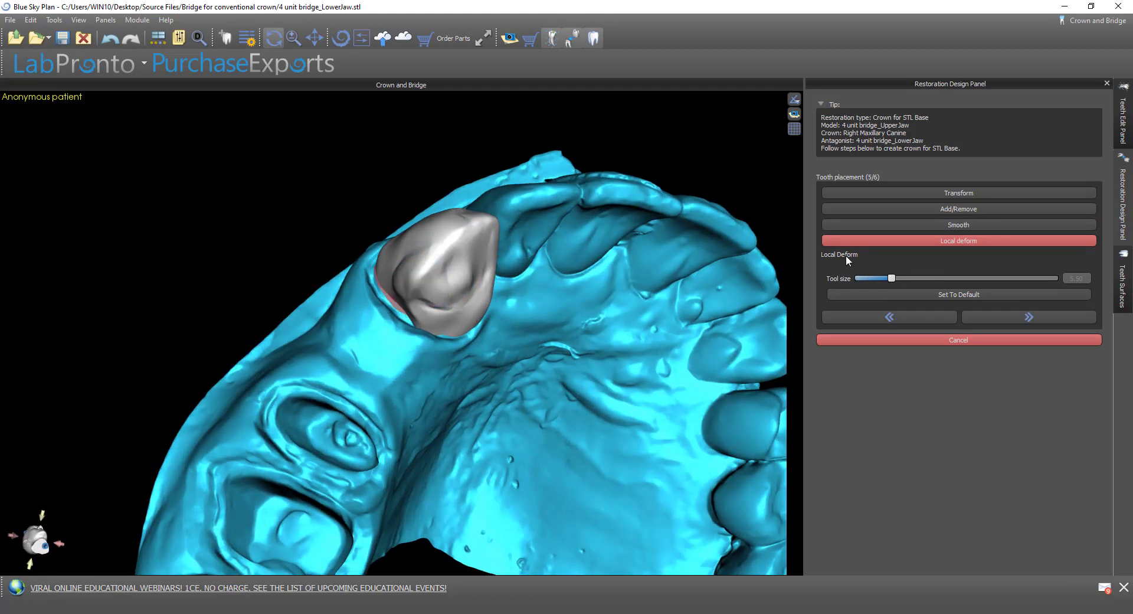
pyautogui.moveTo(291, 395)
pyautogui.mouseDown()
pyautogui.moveTo(423, 360)
pyautogui.moveTo(438, 313)
pyautogui.mouseUp()
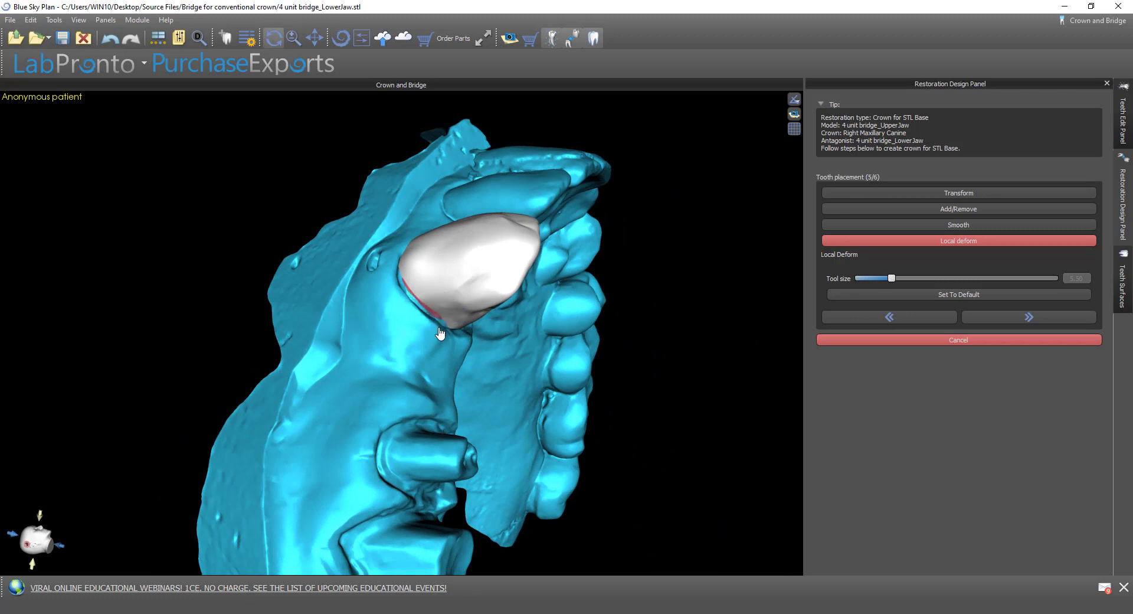
pyautogui.moveTo(403, 354); pyautogui.dragTo(412, 369)
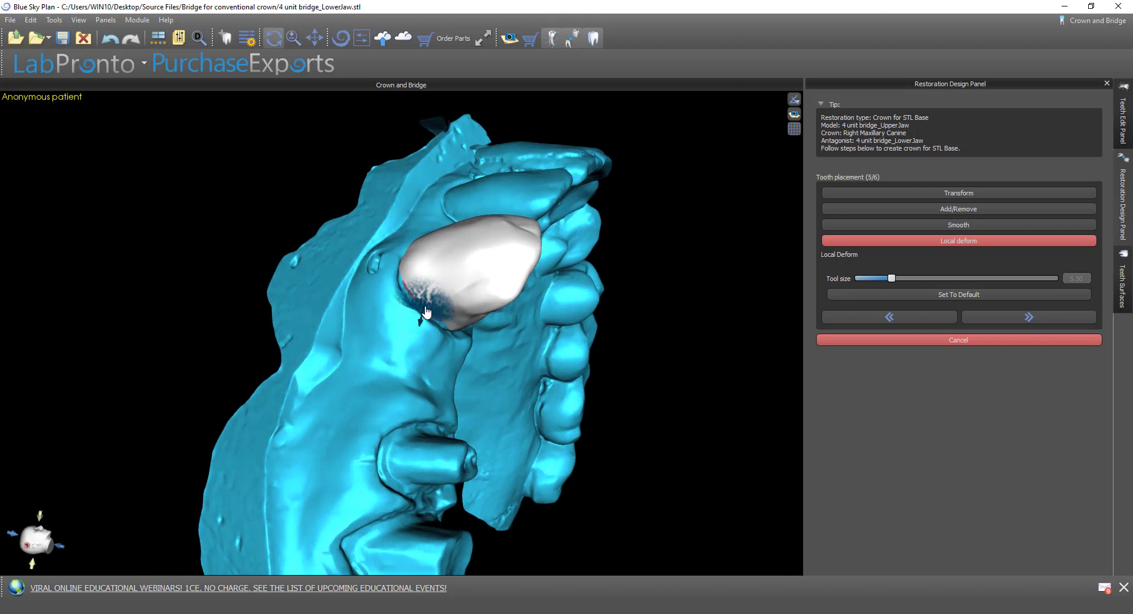
pyautogui.moveTo(424, 309)
pyautogui.mouseDown()
pyautogui.moveTo(405, 300)
pyautogui.moveTo(441, 330)
pyautogui.mouseUp()
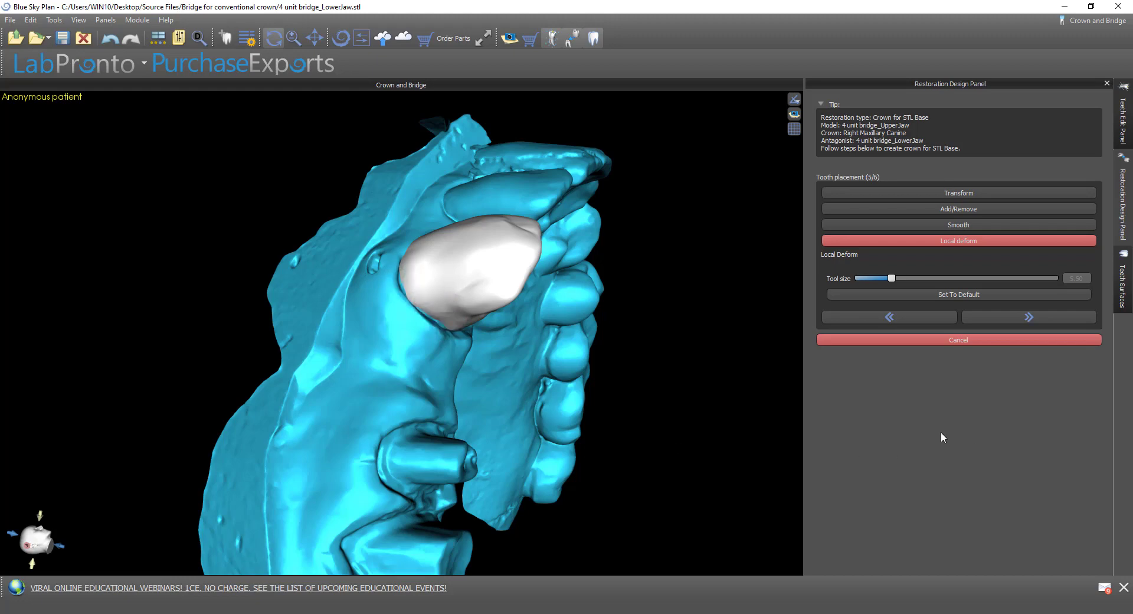
pyautogui.moveTo(595, 408); pyautogui.dragTo(385, 369)
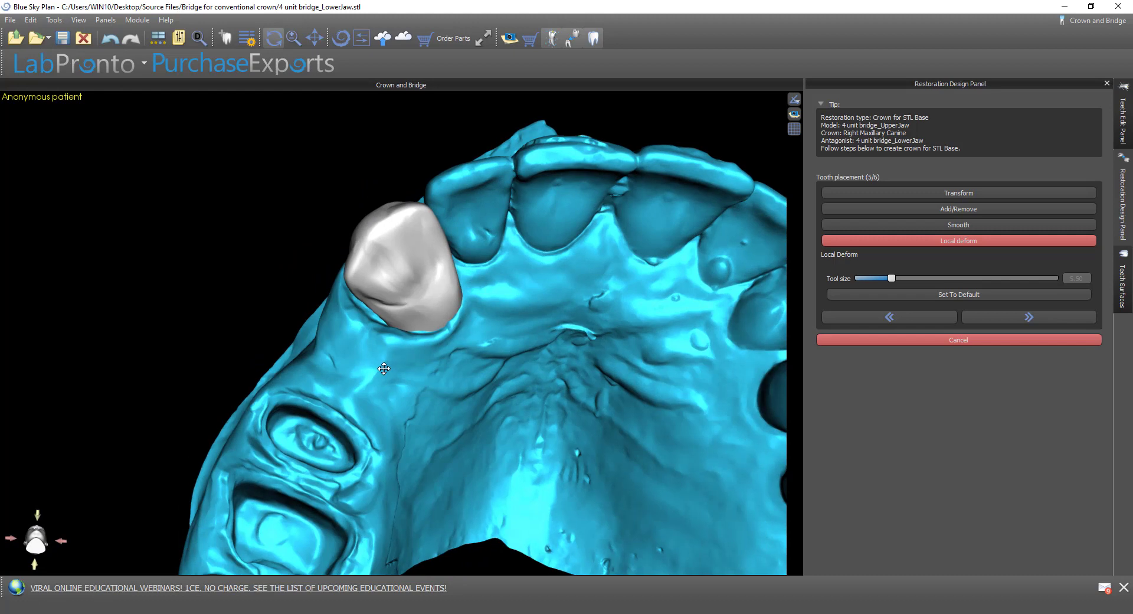
# Step: Proceed to cutting intersections, turn off Cut Occlusal Intersections and Cut Approximal Intersections, and finish the canine crown
pyautogui.click(1055, 319)
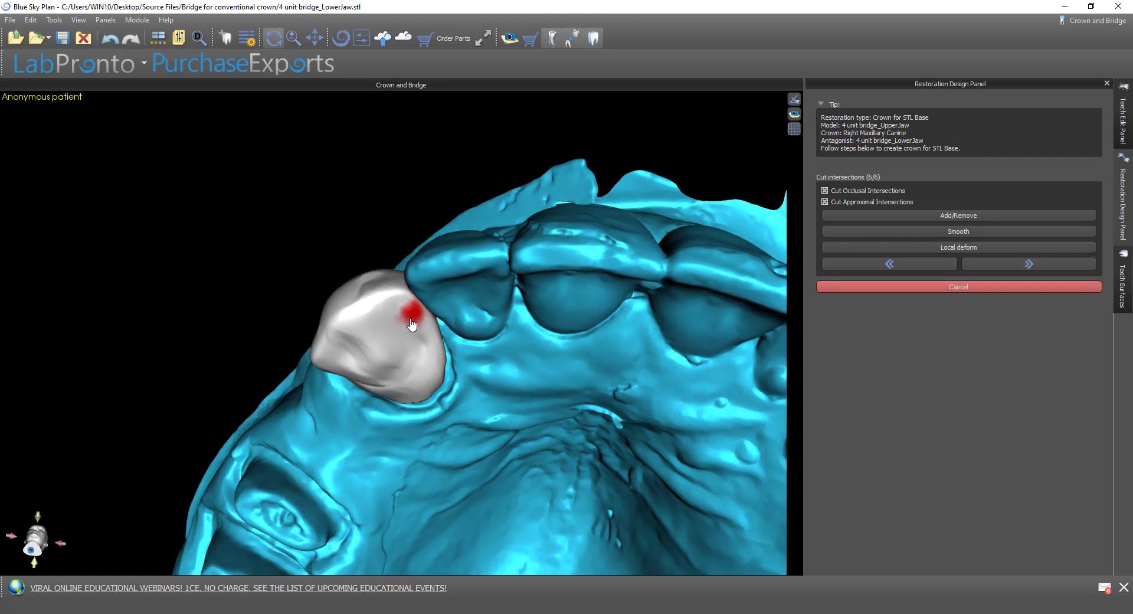
pyautogui.click(825, 203)
pyautogui.click(825, 190)
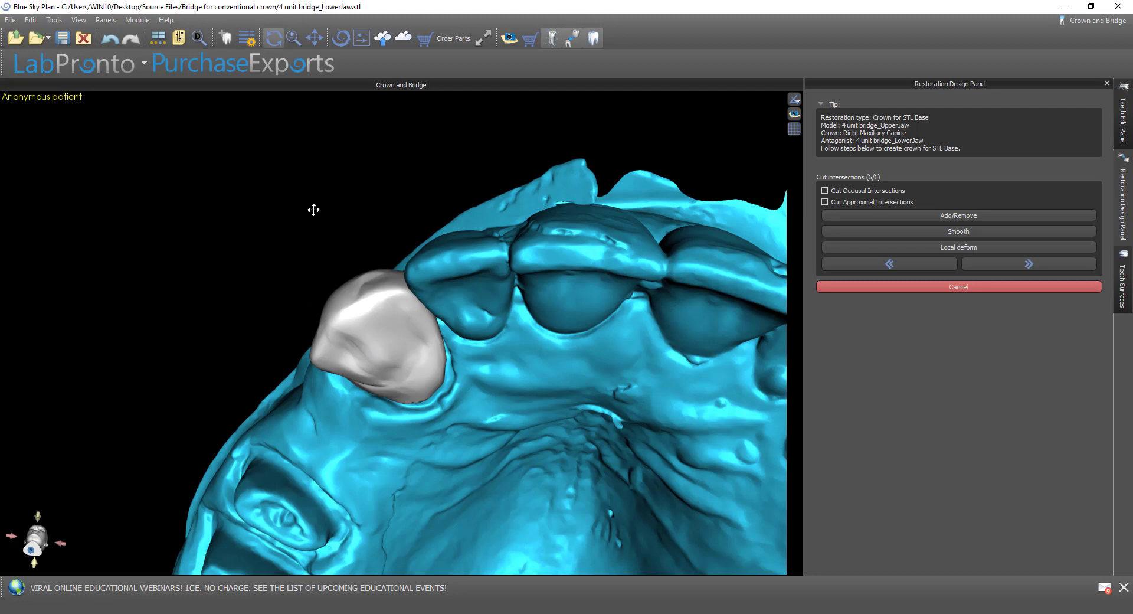
pyautogui.moveTo(313, 210); pyautogui.dragTo(354, 222)
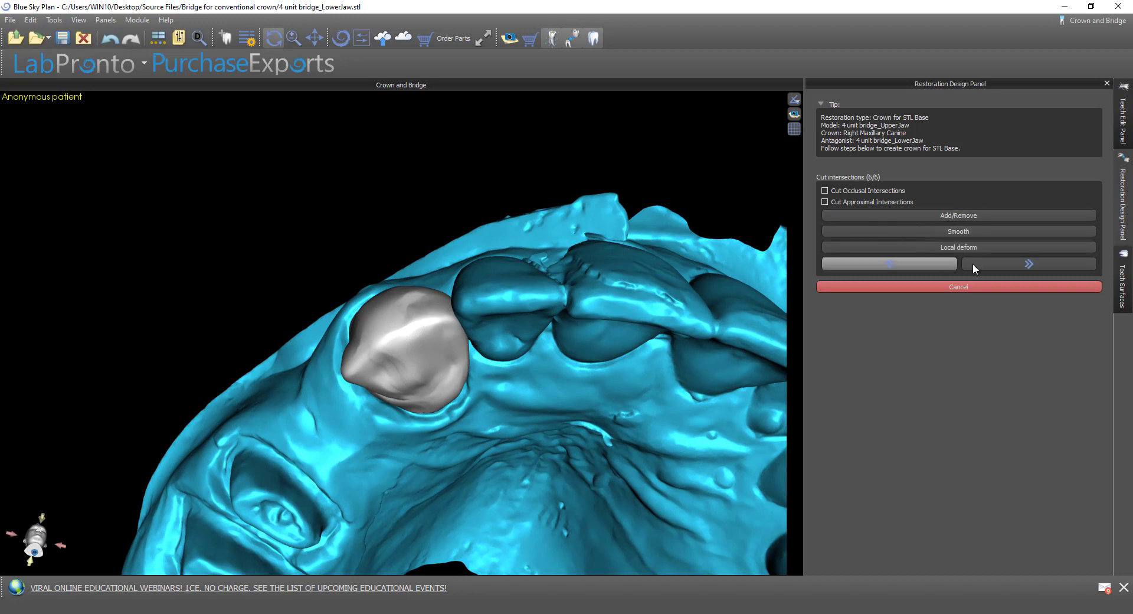
pyautogui.click(1002, 266)
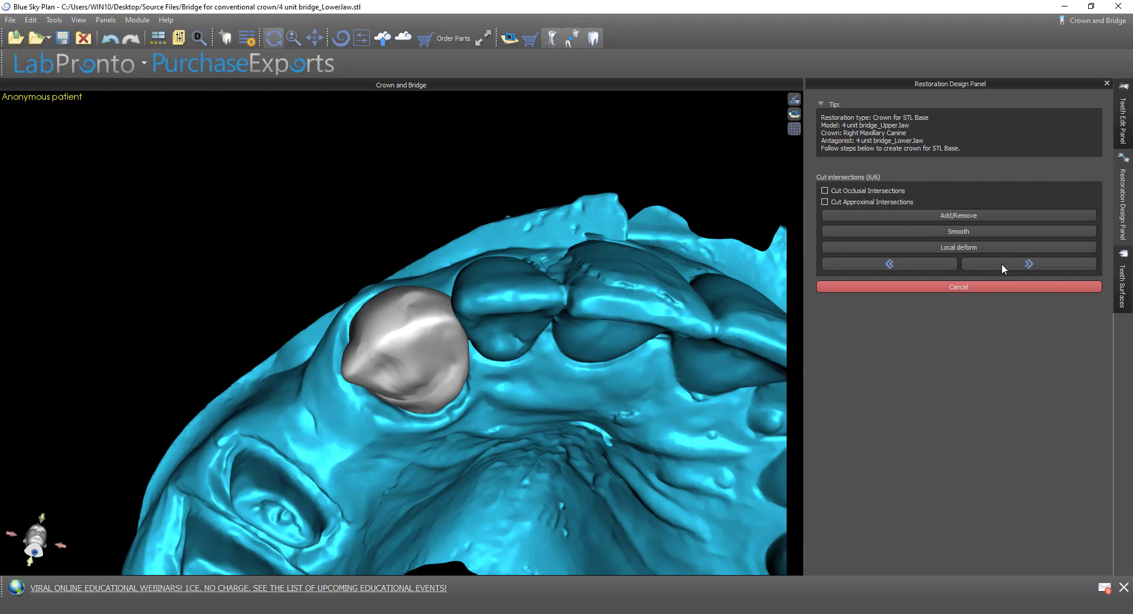
# Step: Isolate and inspect the custom canine crown, hide it and the first premolar, and show the upper jaw, second premolar and first molar
pyautogui.click(1124, 283)
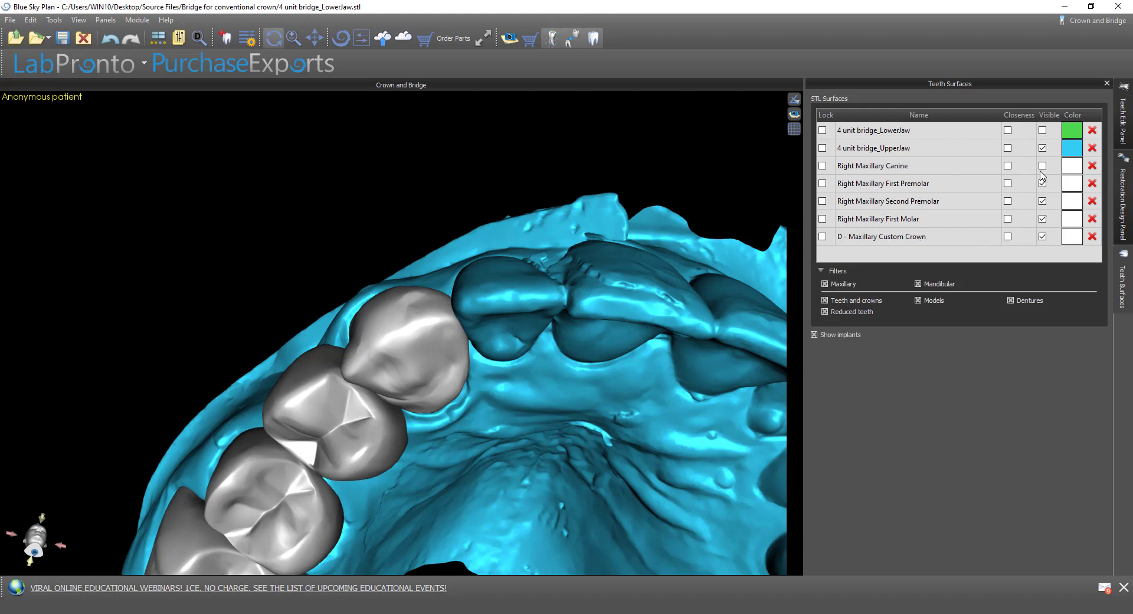
pyautogui.click(1043, 237)
pyautogui.click(1043, 237)
pyautogui.click(1043, 148)
pyautogui.click(1043, 184)
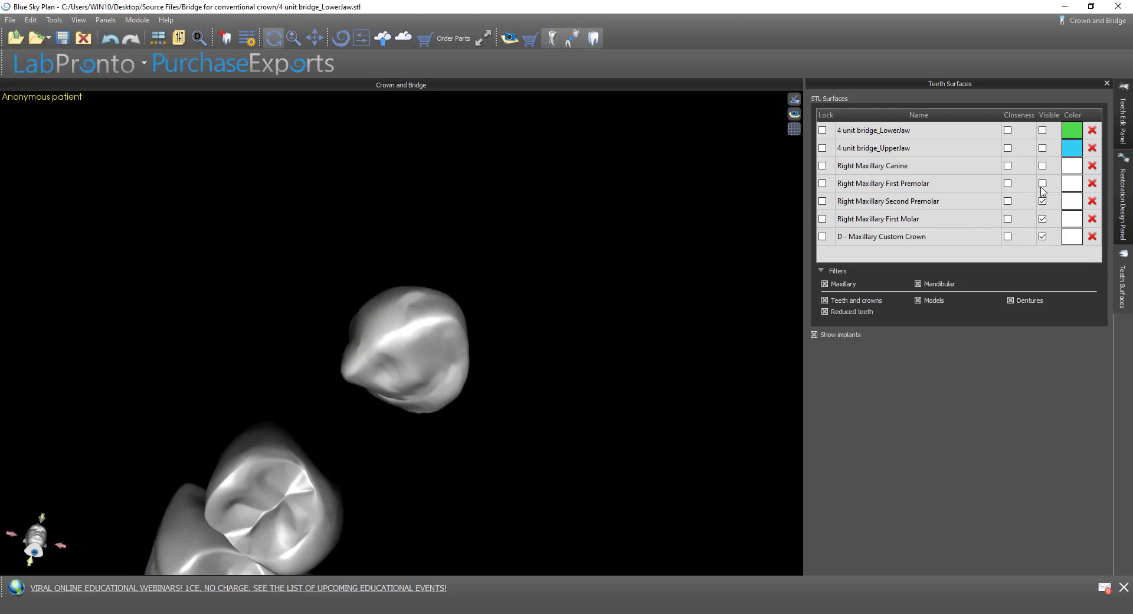
pyautogui.click(1043, 202)
pyautogui.click(1043, 219)
pyautogui.moveTo(366, 267); pyautogui.dragTo(396, 329)
pyautogui.click(1043, 148)
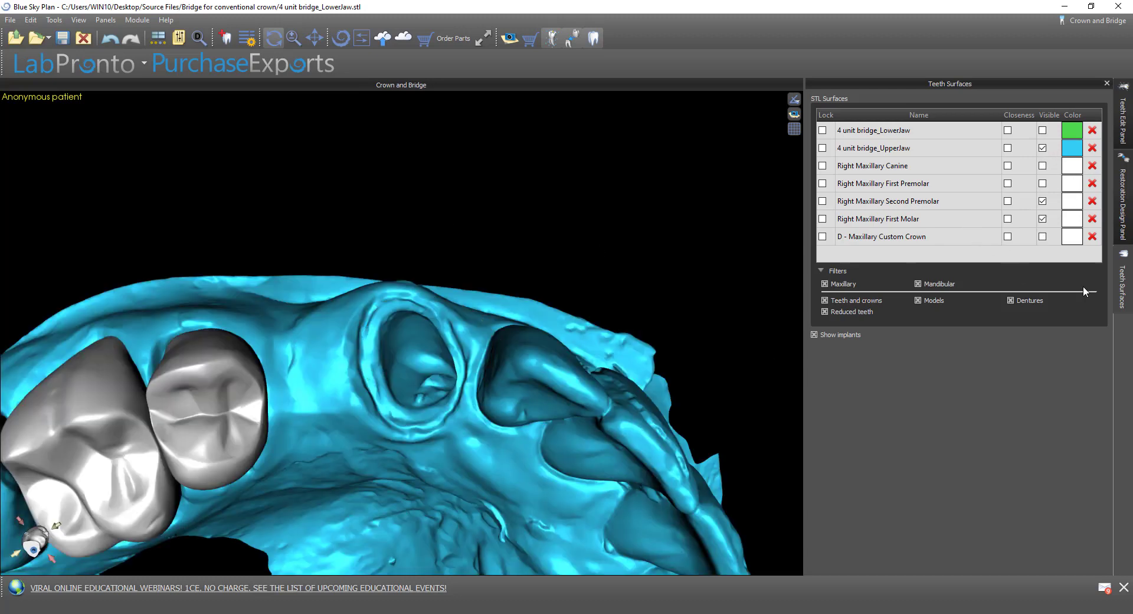
# Step: Start a new conventional crown restoration for the maxilla with Right Maxillary Second Premolar as crown and 4 unit bridge_LowerJaw as antagonist
pyautogui.click(1124, 222)
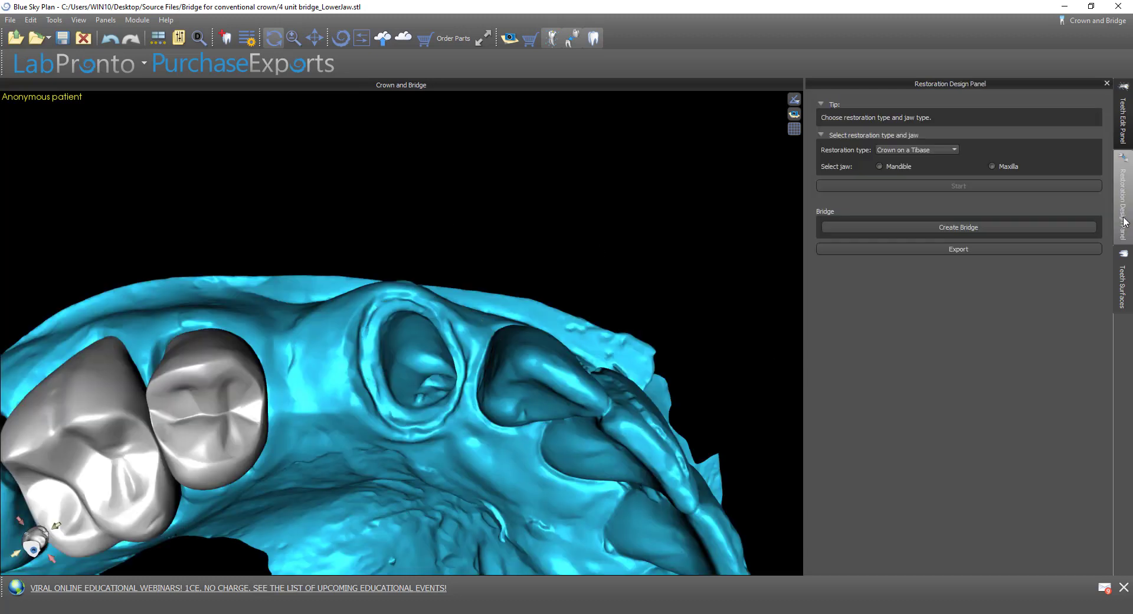
pyautogui.click(932, 151)
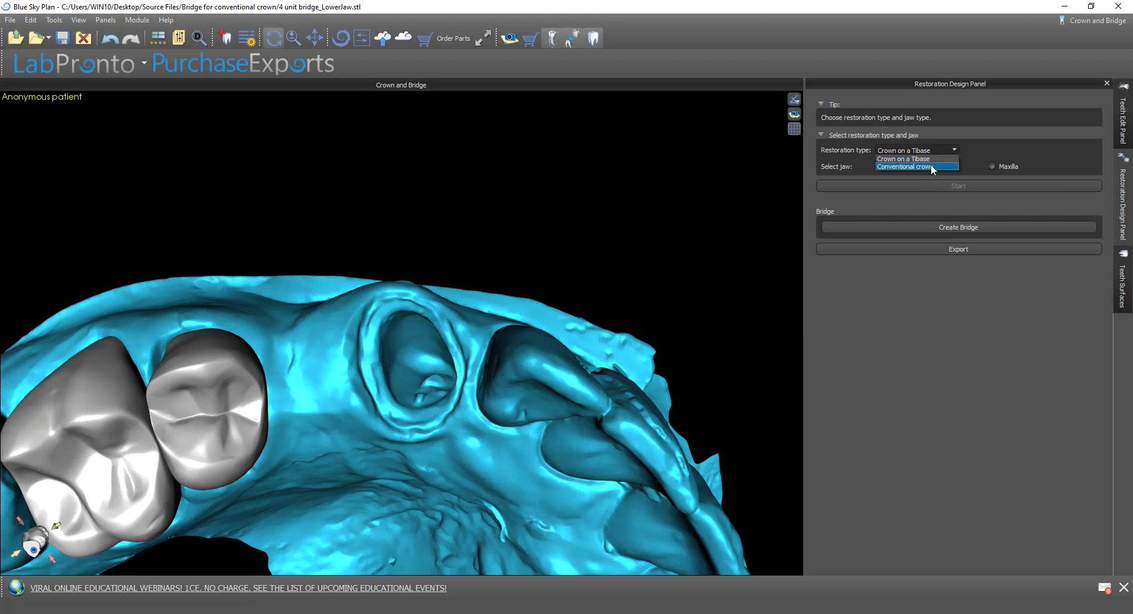
pyautogui.click(930, 163)
pyautogui.click(994, 166)
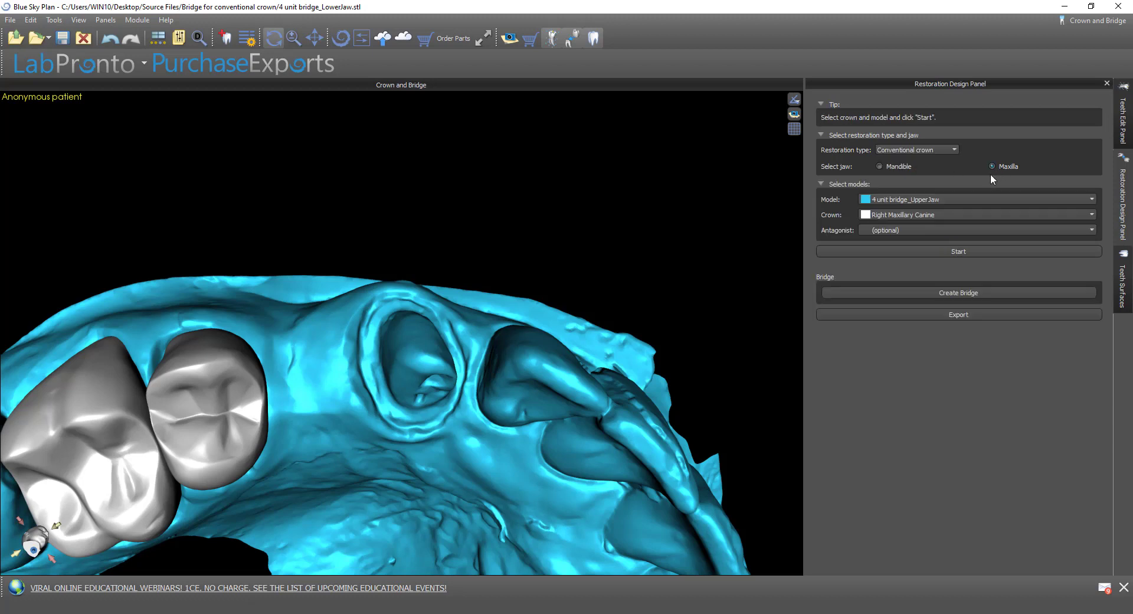
pyautogui.click(925, 231)
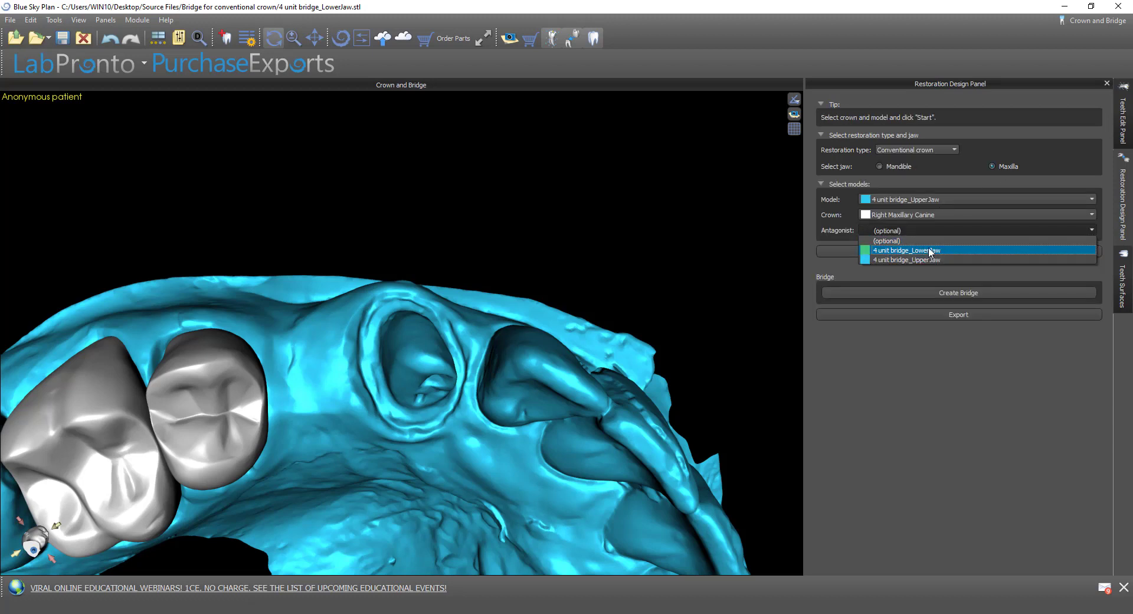
pyautogui.click(930, 250)
pyautogui.click(929, 216)
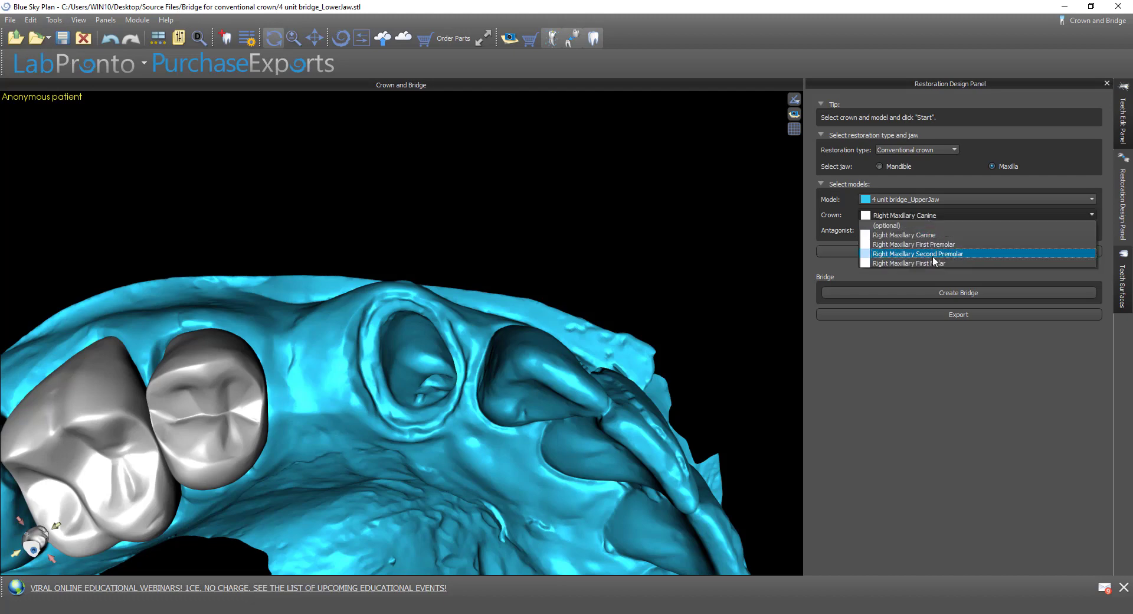
pyautogui.click(933, 255)
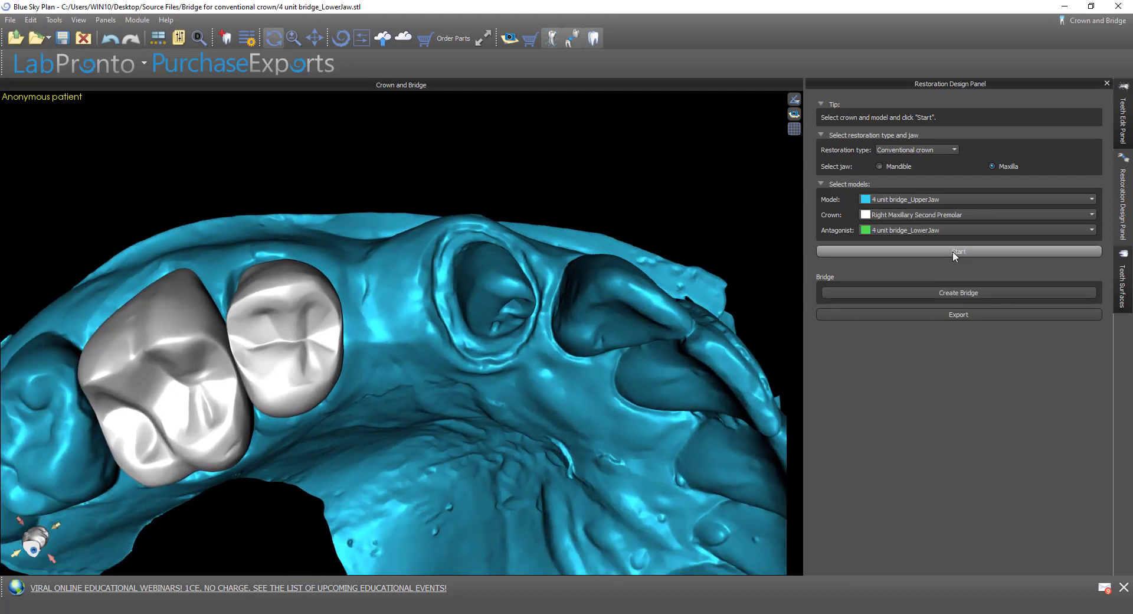
pyautogui.click(953, 251)
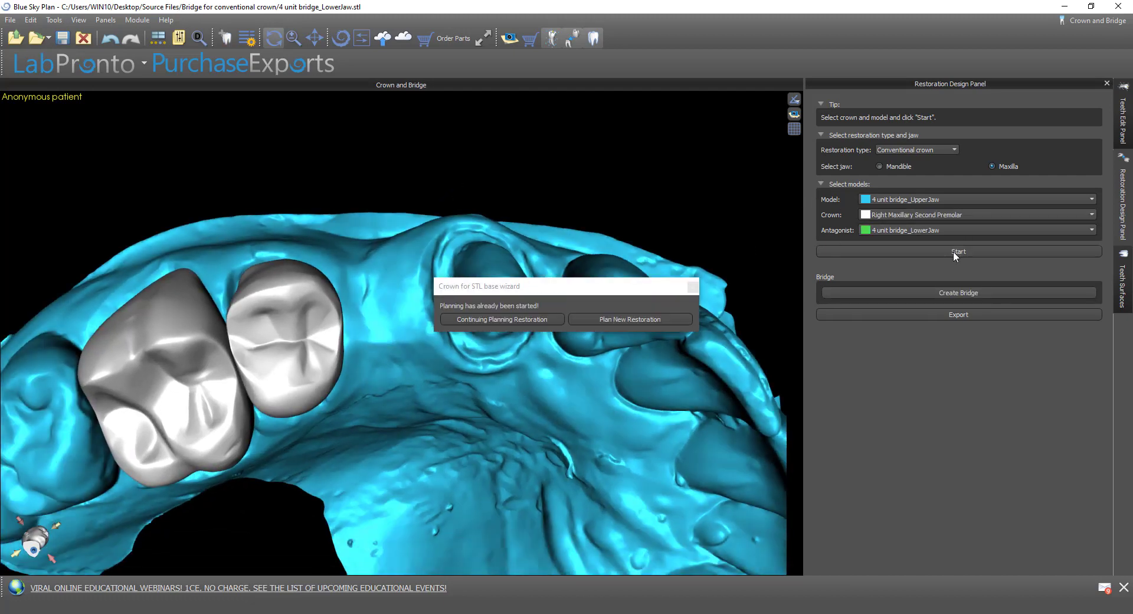
pyautogui.click(621, 320)
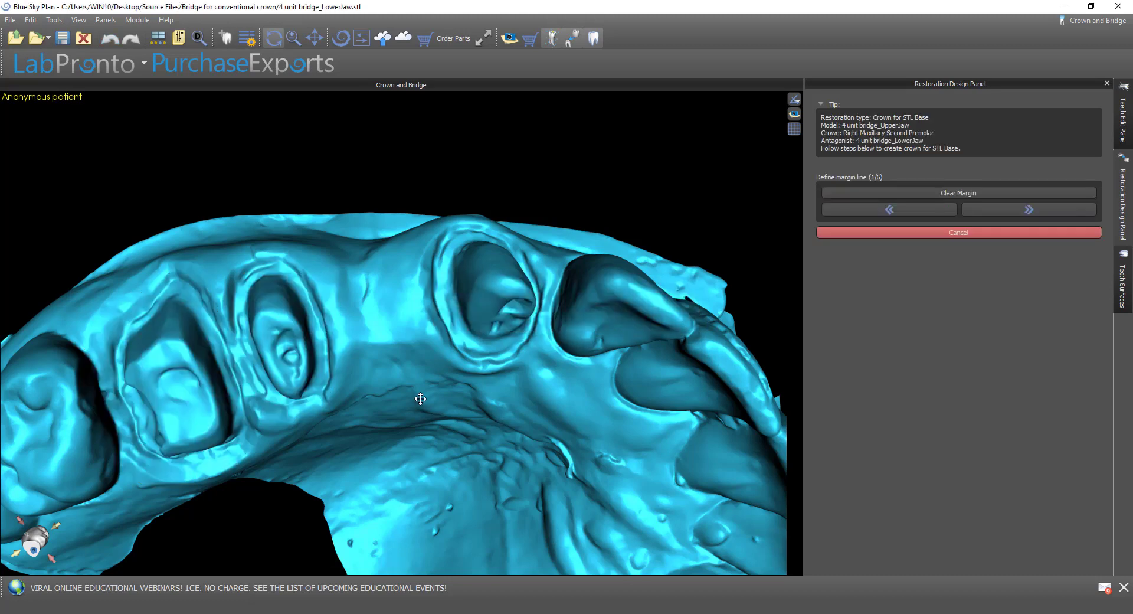
# Step: Trace a closed margin line around the second premolar preparation, refine it on the side facing the molar, and proceed to the insertion direction
pyautogui.moveTo(352, 524); pyautogui.dragTo(349, 458, button='right')
pyautogui.moveTo(328, 446)
pyautogui.mouseDown()
pyautogui.moveTo(344, 377)
pyautogui.moveTo(336, 450)
pyautogui.moveTo(313, 446)
pyautogui.mouseUp()
pyautogui.click(296, 397)
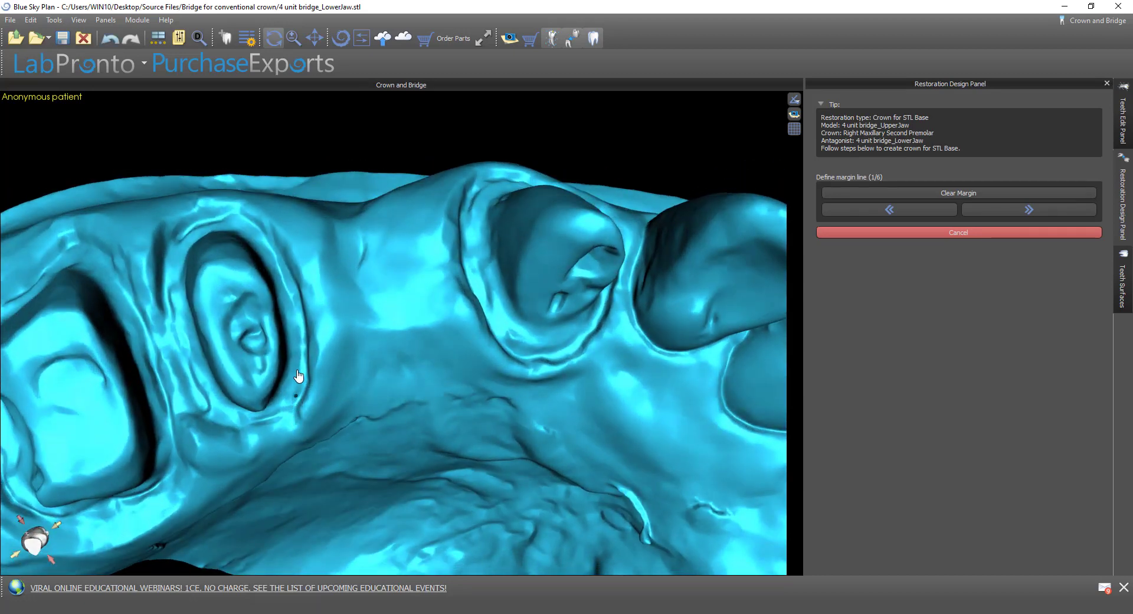
pyautogui.moveTo(303, 343)
pyautogui.mouseDown()
pyautogui.moveTo(254, 229)
pyautogui.moveTo(185, 237)
pyautogui.moveTo(170, 298)
pyautogui.moveTo(201, 407)
pyautogui.moveTo(220, 424)
pyautogui.moveTo(263, 421)
pyautogui.moveTo(289, 404)
pyautogui.mouseUp()
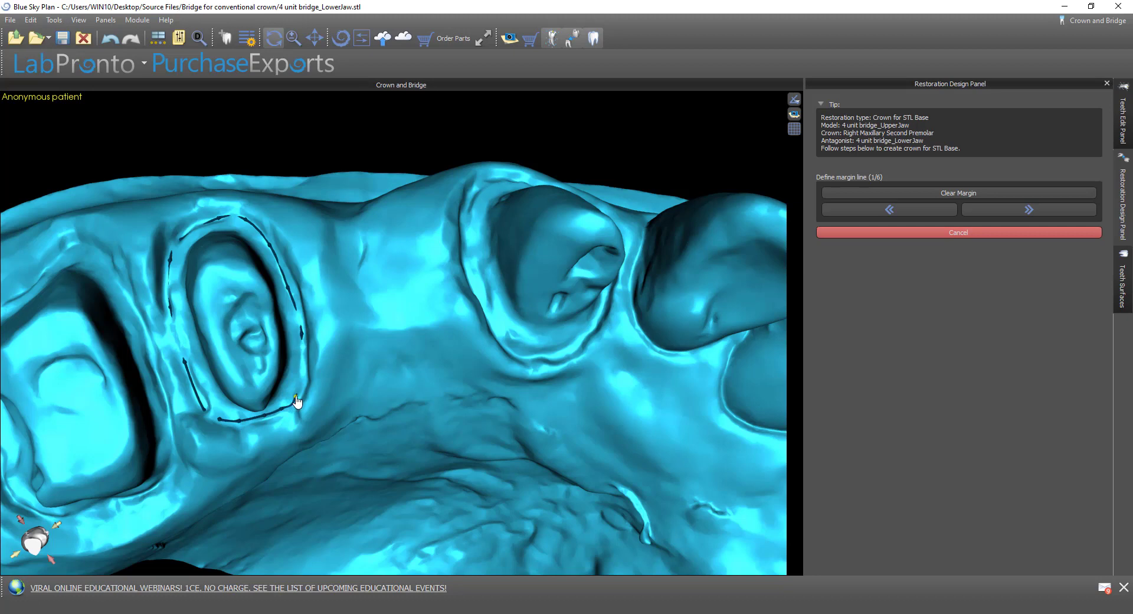
pyautogui.click(296, 397)
pyautogui.moveTo(277, 476); pyautogui.dragTo(216, 401, button='right')
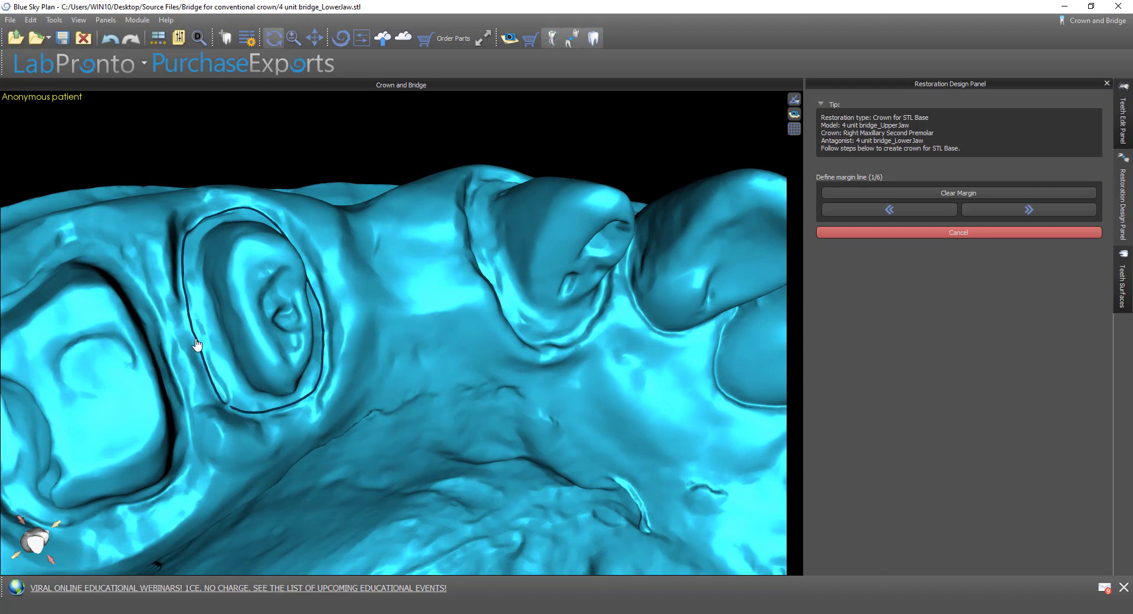
pyautogui.moveTo(197, 340); pyautogui.dragTo(235, 409)
pyautogui.moveTo(245, 458)
pyautogui.mouseDown(button='right')
pyautogui.moveTo(225, 453)
pyautogui.moveTo(195, 486)
pyautogui.moveTo(258, 542)
pyautogui.moveTo(238, 478)
pyautogui.mouseUp(button='right')
pyautogui.click(1029, 210)
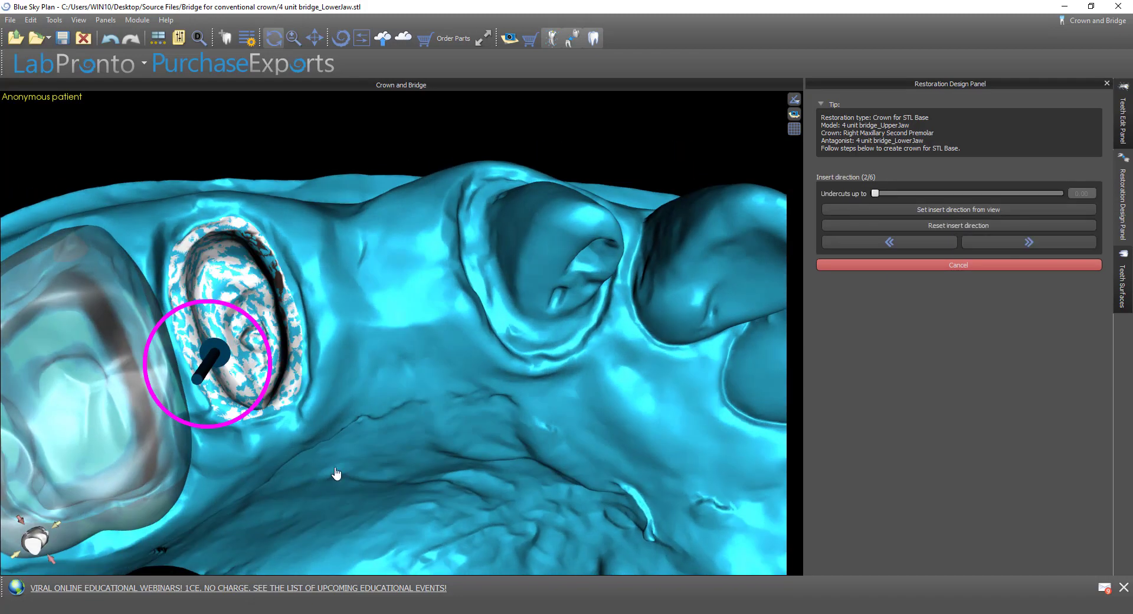
# Step: Inspect the second premolar's insertion direction and undercuts, and accept the default direction
pyautogui.moveTo(338, 388); pyautogui.dragTo(375, 377, button='right')
pyautogui.moveTo(340, 486); pyautogui.dragTo(303, 476, button='right')
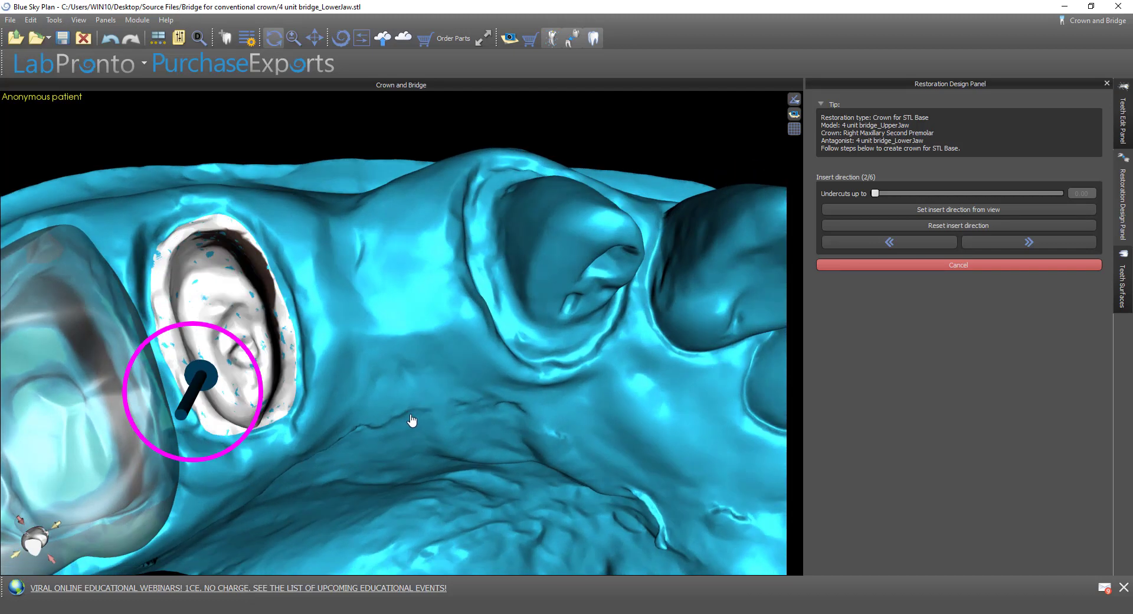
pyautogui.moveTo(407, 416); pyautogui.dragTo(405, 418, button='right')
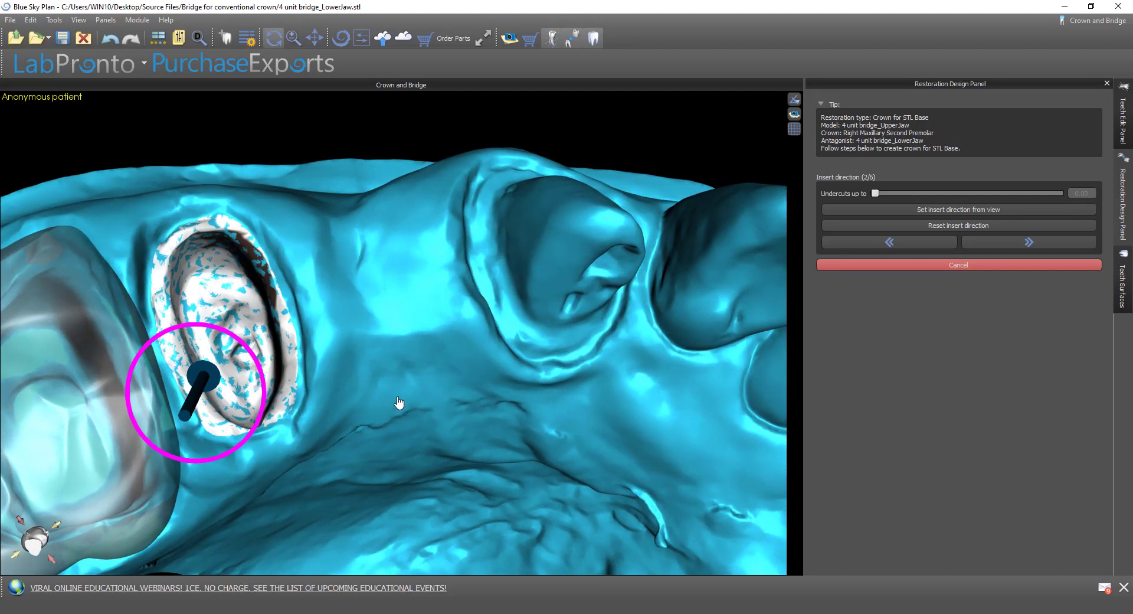
pyautogui.click(1029, 242)
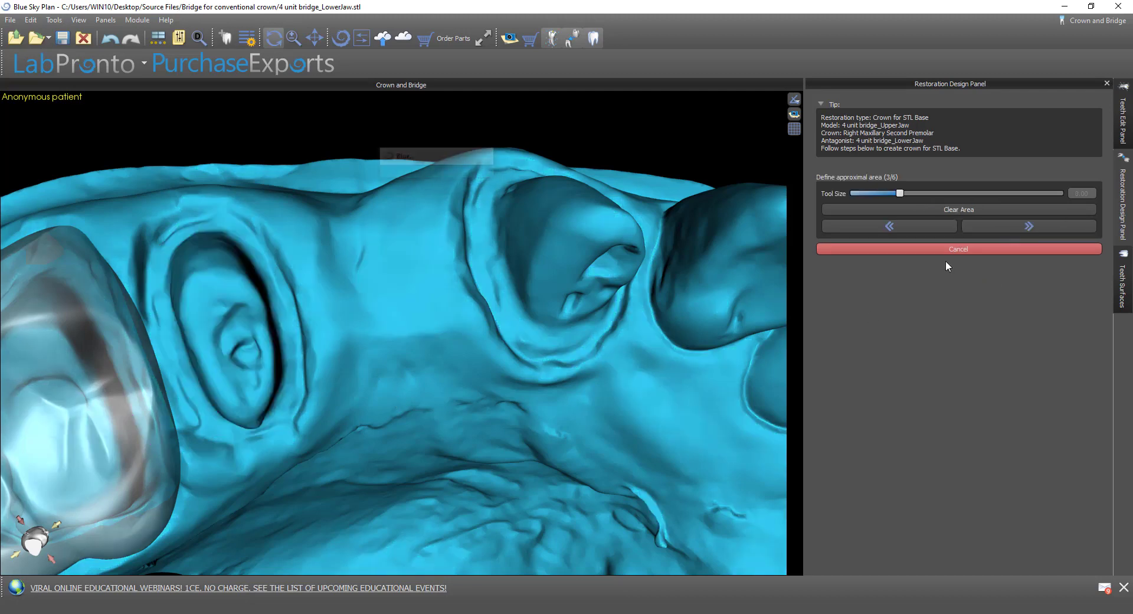
# Step: Leave the second premolar's approximal area unpainted, accept the default crown bottom, and proceed to tooth placement
pyautogui.moveTo(358, 412); pyautogui.dragTo(469, 360, button='right')
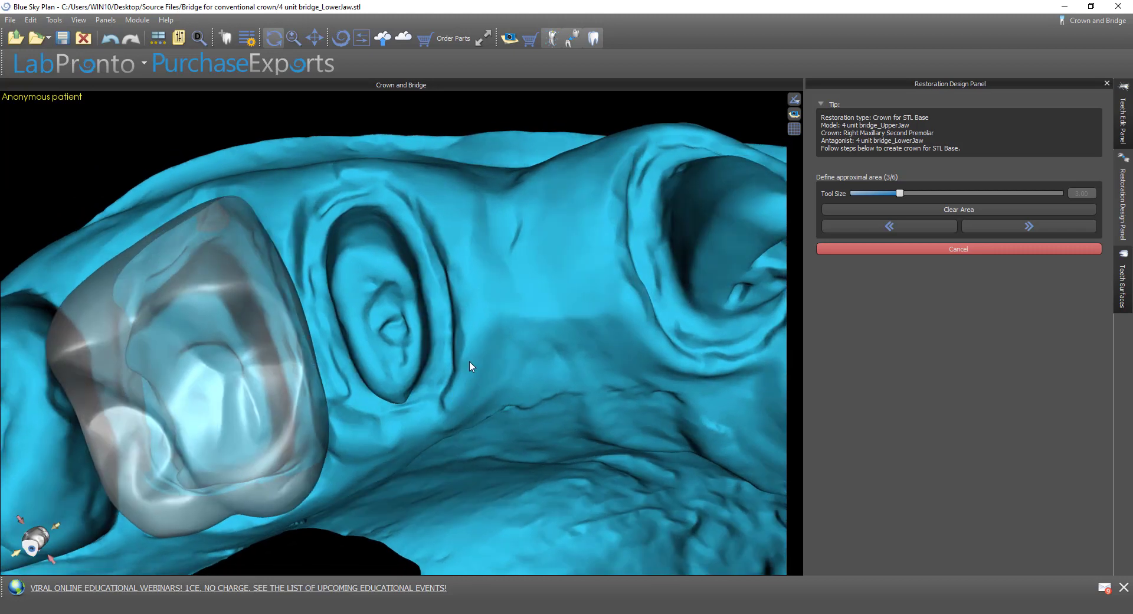
pyautogui.click(1007, 228)
pyautogui.moveTo(576, 475); pyautogui.dragTo(596, 490, button='right')
pyautogui.click(1018, 322)
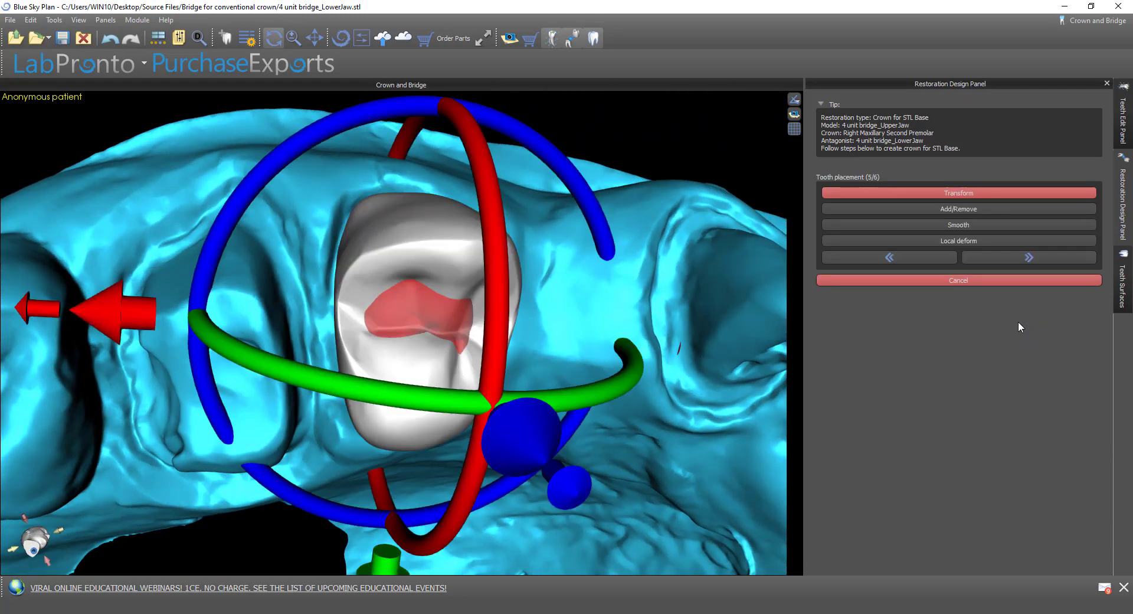
pyautogui.moveTo(529, 530); pyautogui.dragTo(563, 506, button='right')
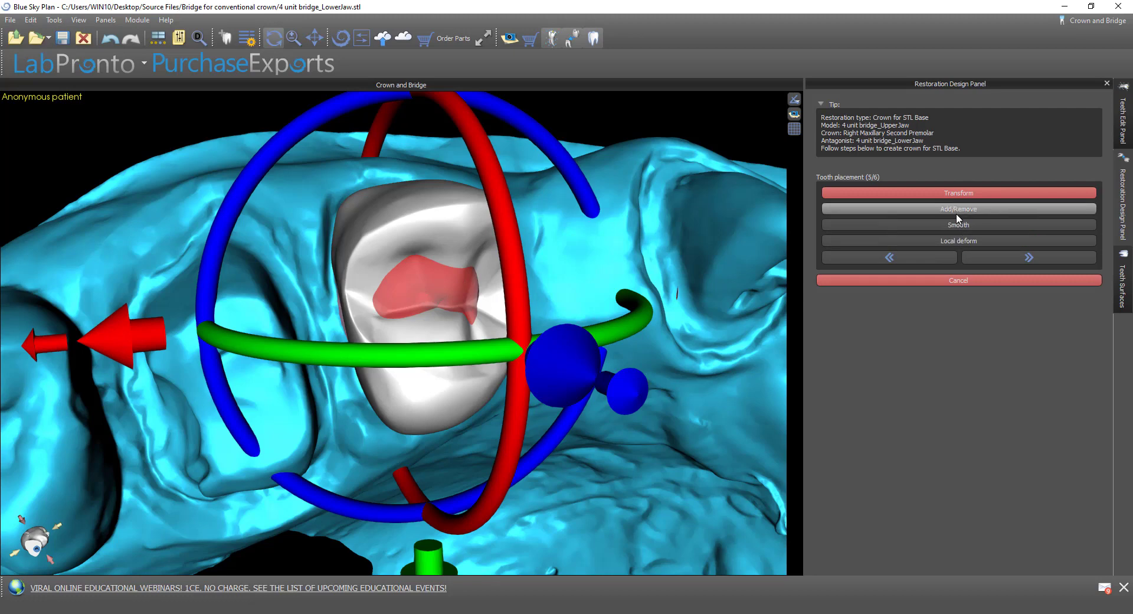
# Step: Reshape the second premolar crown with Local Deform, pushing in the red occlusal contact area and adjusting the side facing the molar
pyautogui.click(957, 240)
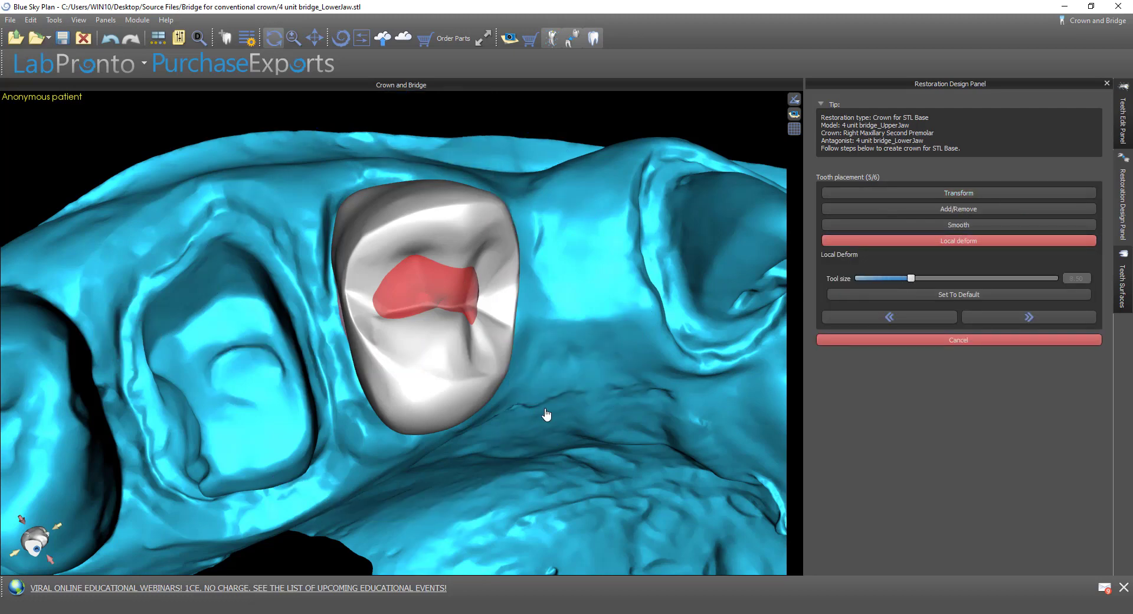
pyautogui.moveTo(546, 415); pyautogui.dragTo(539, 560)
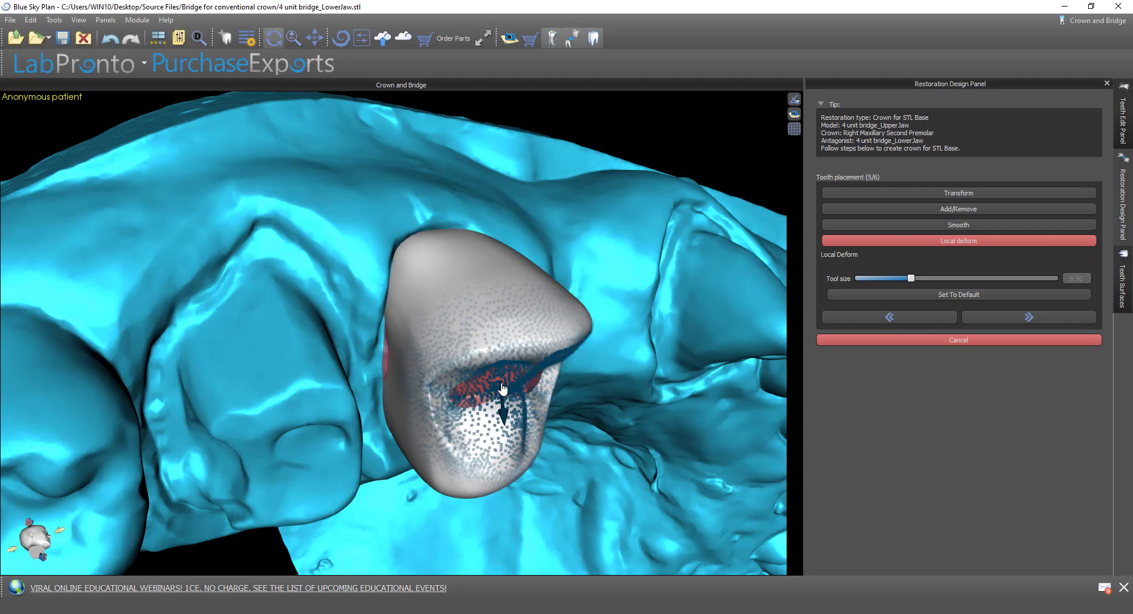
pyautogui.moveTo(601, 459); pyautogui.dragTo(410, 353)
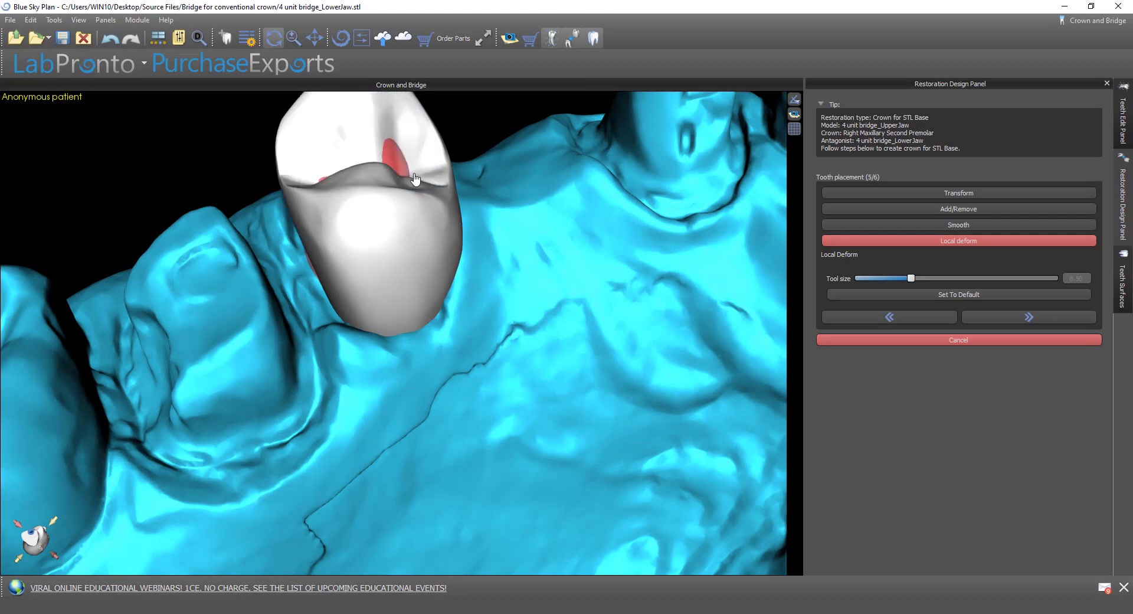
pyautogui.moveTo(457, 304); pyautogui.dragTo(367, 405)
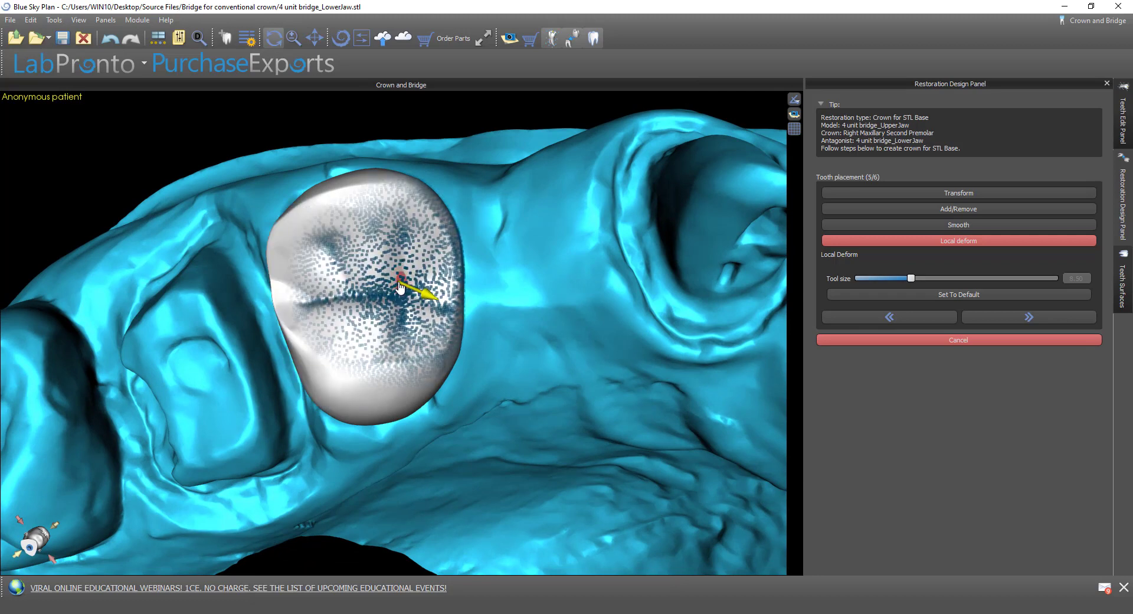
pyautogui.moveTo(584, 355); pyautogui.dragTo(494, 355)
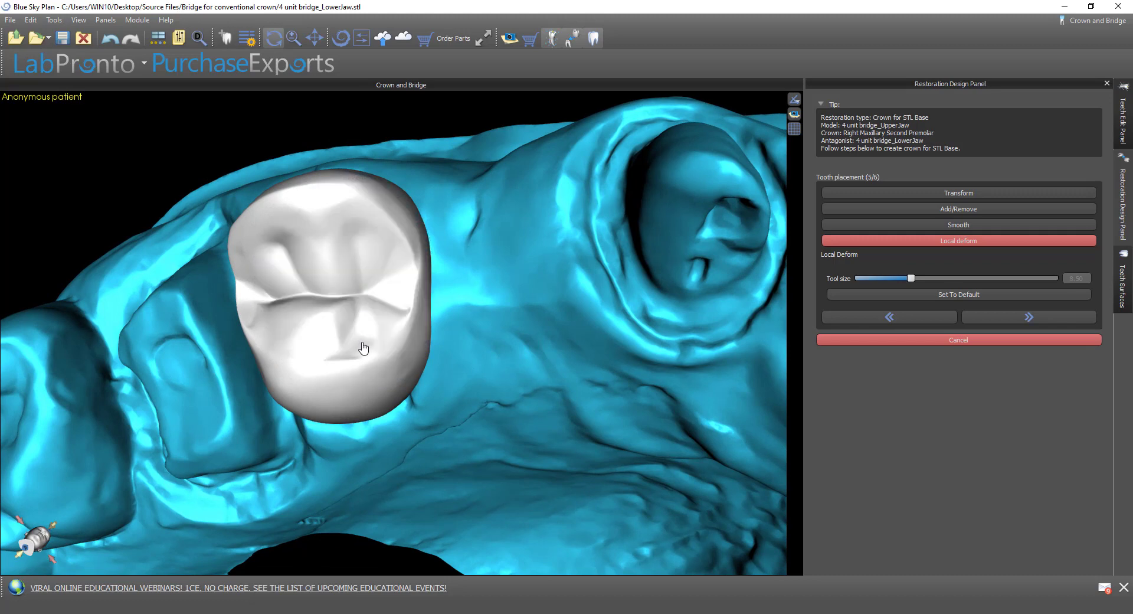
pyautogui.moveTo(362, 346); pyautogui.dragTo(552, 355)
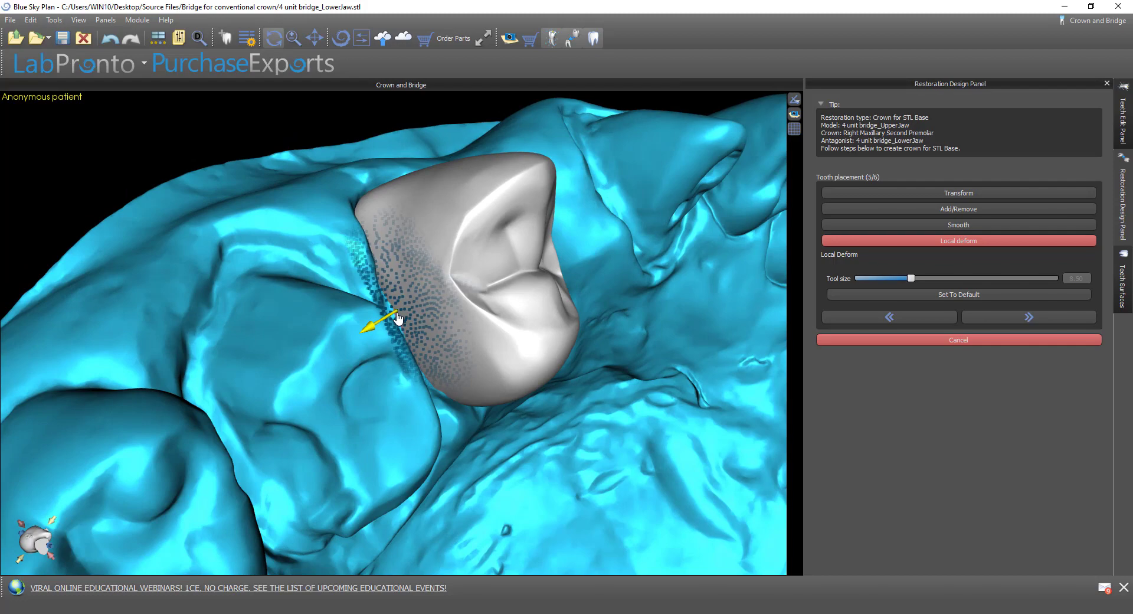
pyautogui.moveTo(670, 341); pyautogui.dragTo(521, 437)
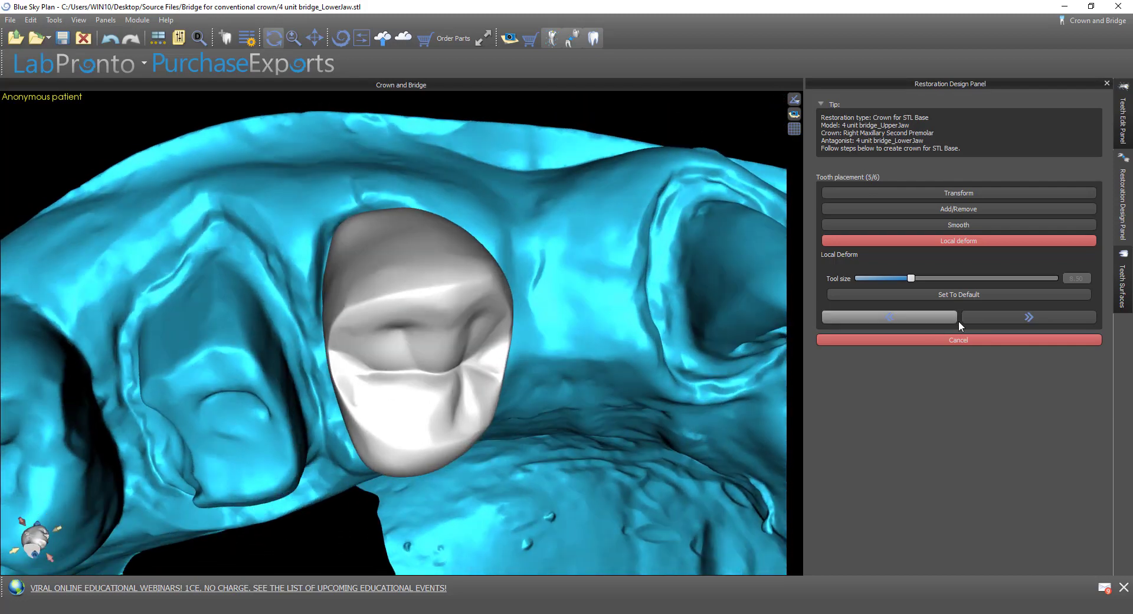
# Step: Proceed to intersection cutting, turn off both occlusal and approximal cuts, and finish the second premolar crown
pyautogui.click(1029, 317)
pyautogui.moveTo(486, 502); pyautogui.dragTo(415, 471)
pyautogui.click(879, 193)
pyautogui.click(880, 203)
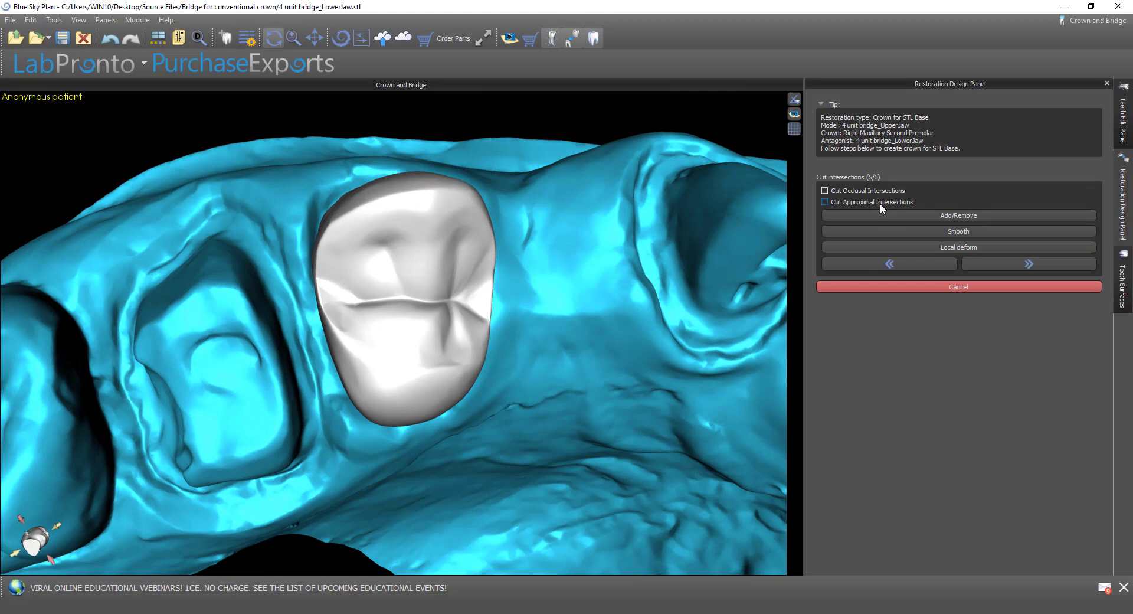
pyautogui.click(979, 263)
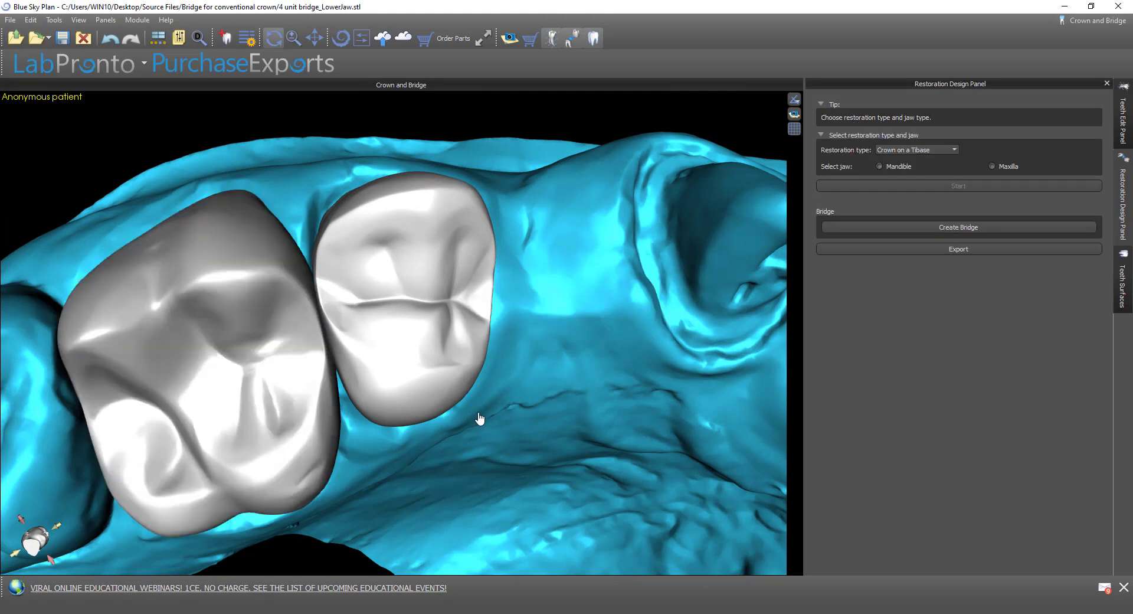
# Step: Start a new conventional crown restoration for the maxilla with Right Maxillary First Molar as crown and 4 unit bridge_LowerJaw as antagonist
pyautogui.click(1128, 299)
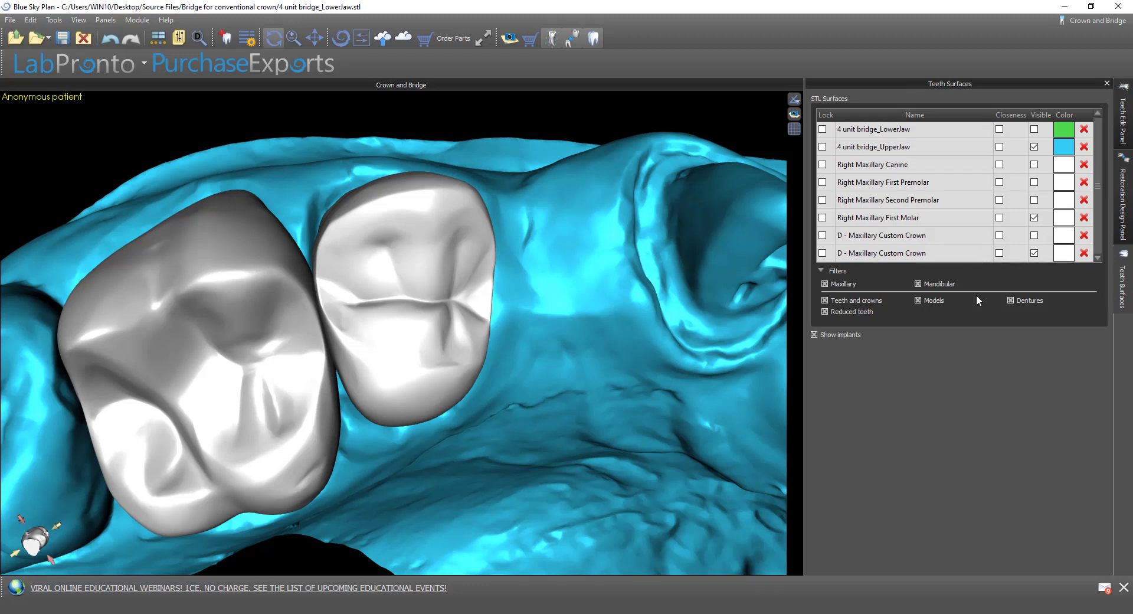
pyautogui.click(1128, 135)
pyautogui.click(1129, 197)
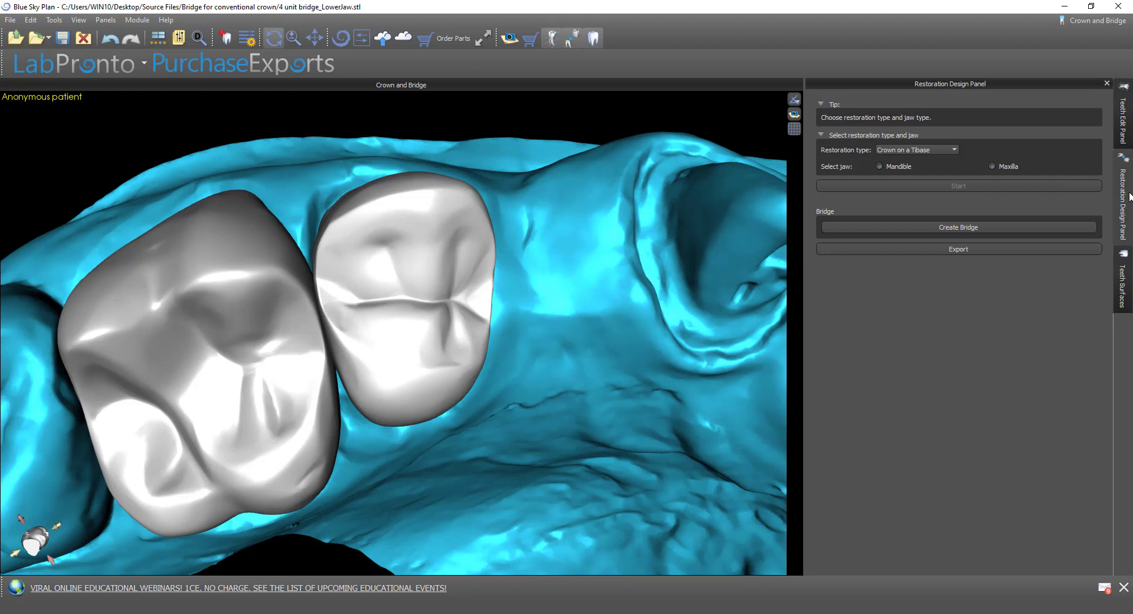
pyautogui.click(925, 154)
pyautogui.click(915, 164)
pyautogui.click(1007, 166)
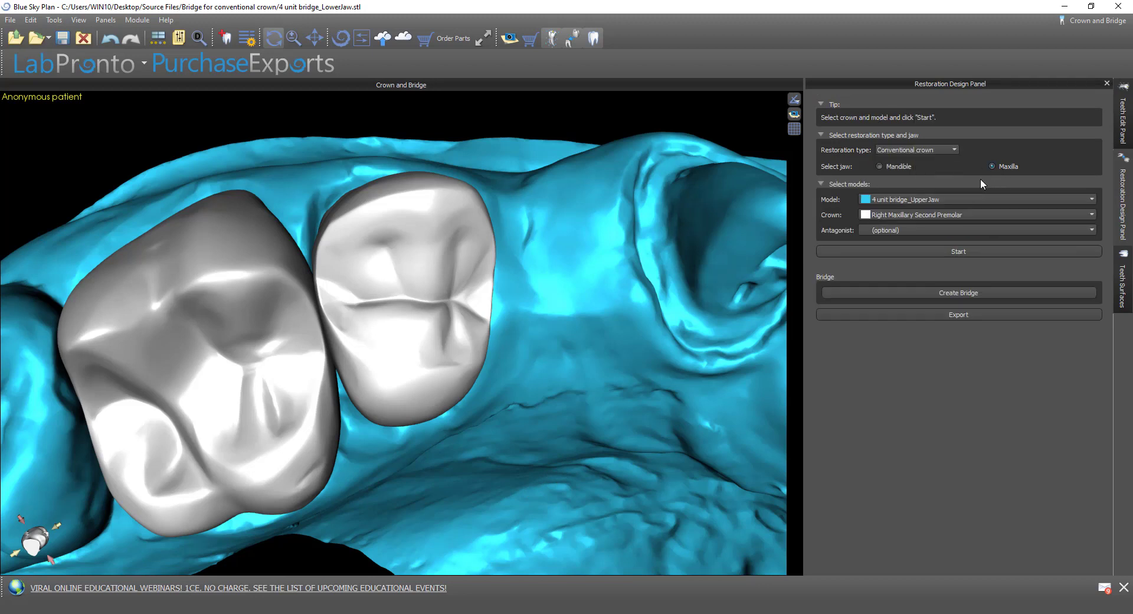
pyautogui.click(941, 214)
pyautogui.click(942, 262)
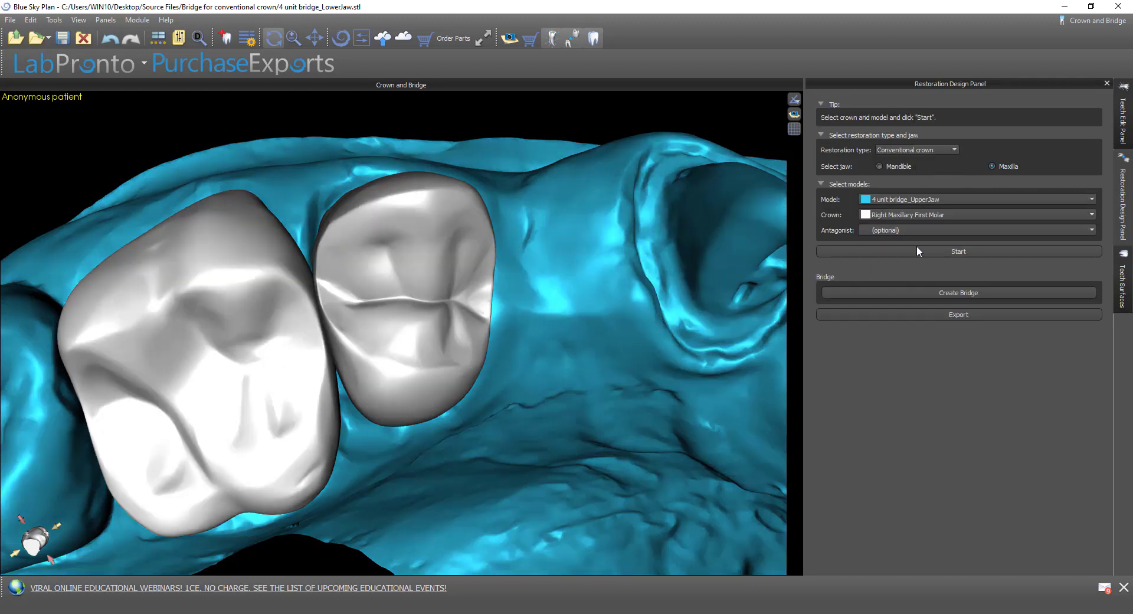
pyautogui.click(901, 229)
pyautogui.click(902, 248)
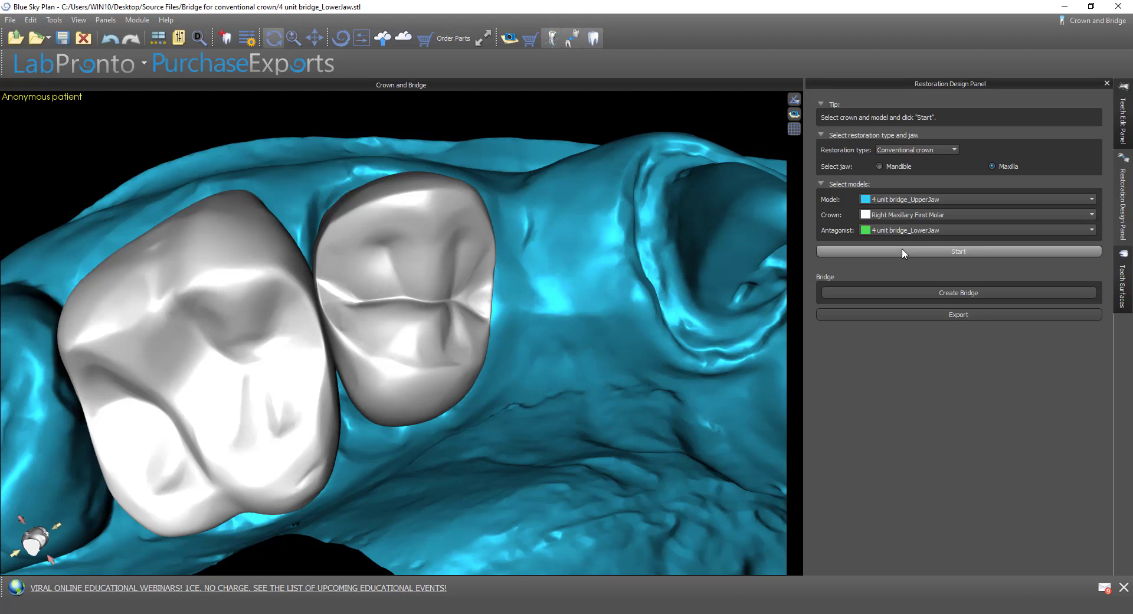
pyautogui.click(902, 251)
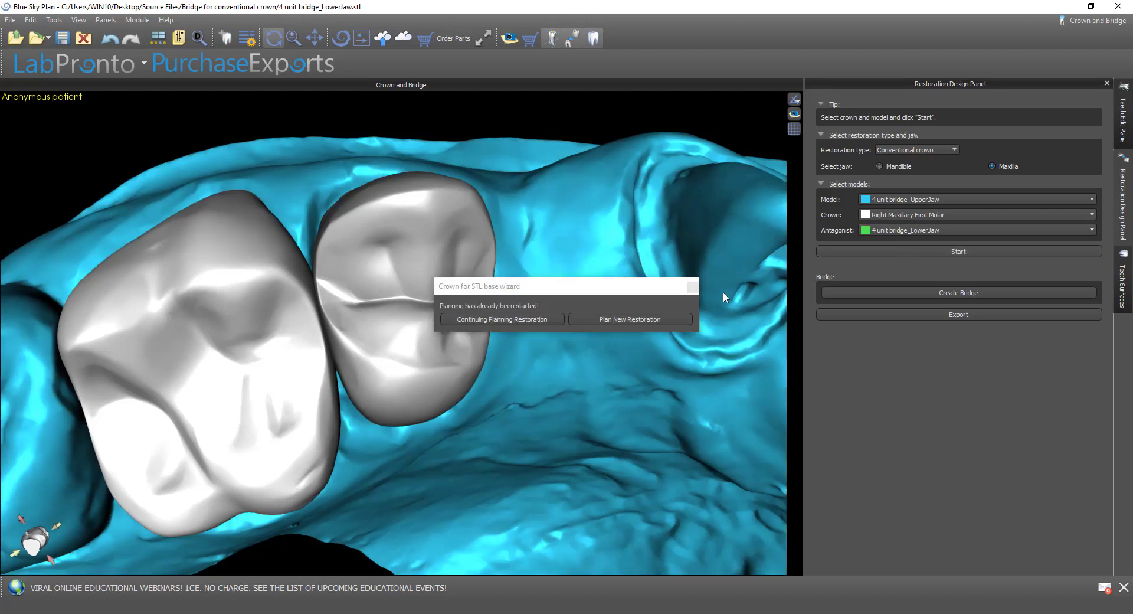
pyautogui.click(617, 321)
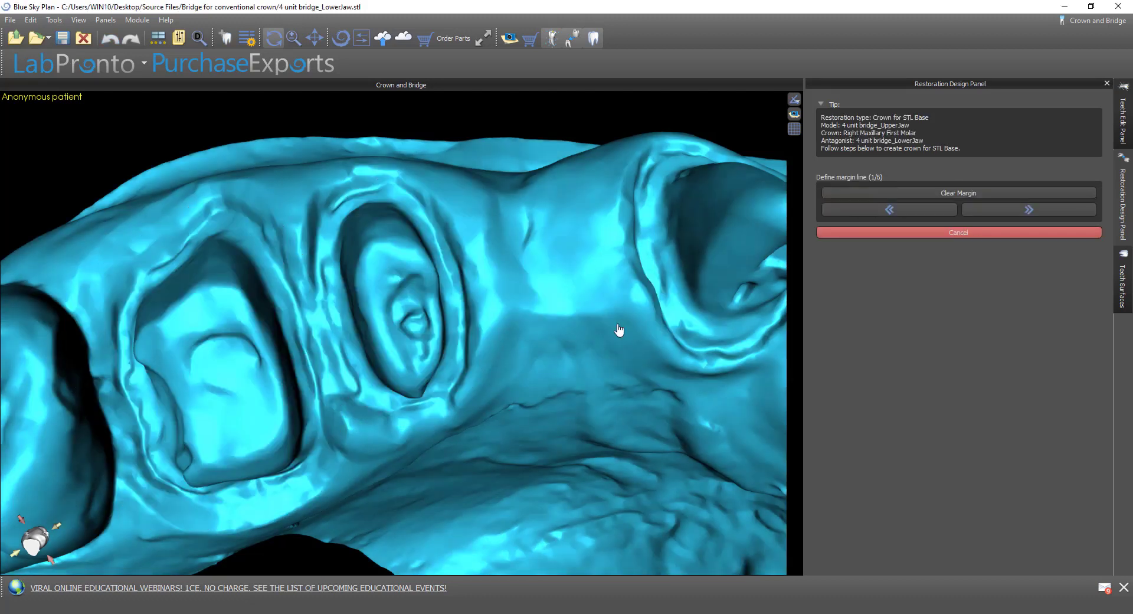
# Step: Trace a closed margin line around the first molar preparation, check it from several angles, and proceed to the insertion direction
pyautogui.moveTo(524, 426); pyautogui.dragTo(646, 379, button='middle')
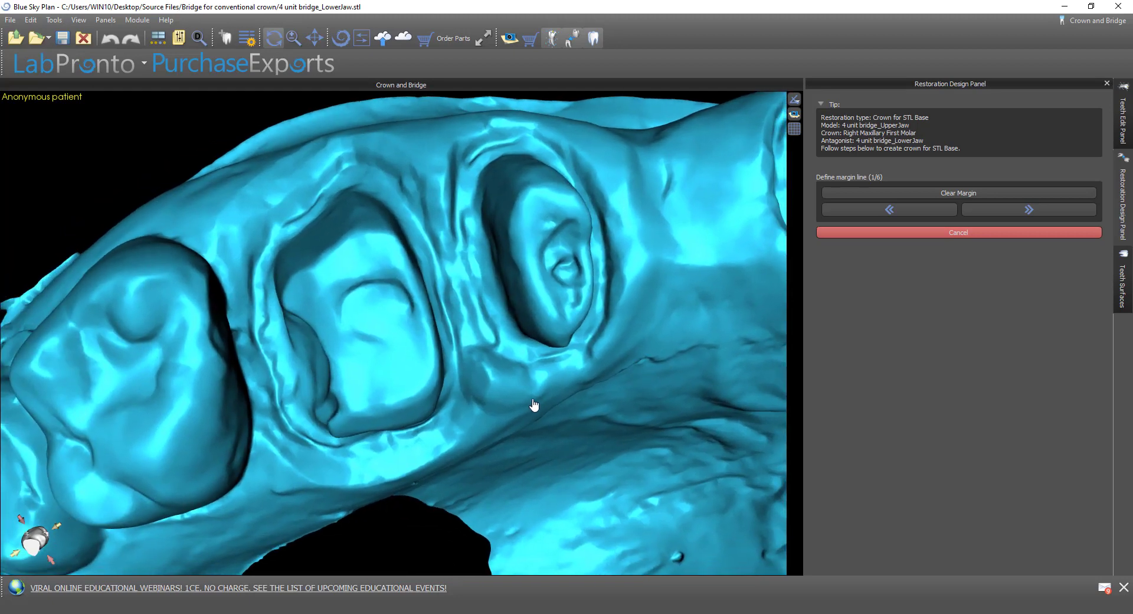
pyautogui.moveTo(533, 404); pyautogui.dragTo(466, 407)
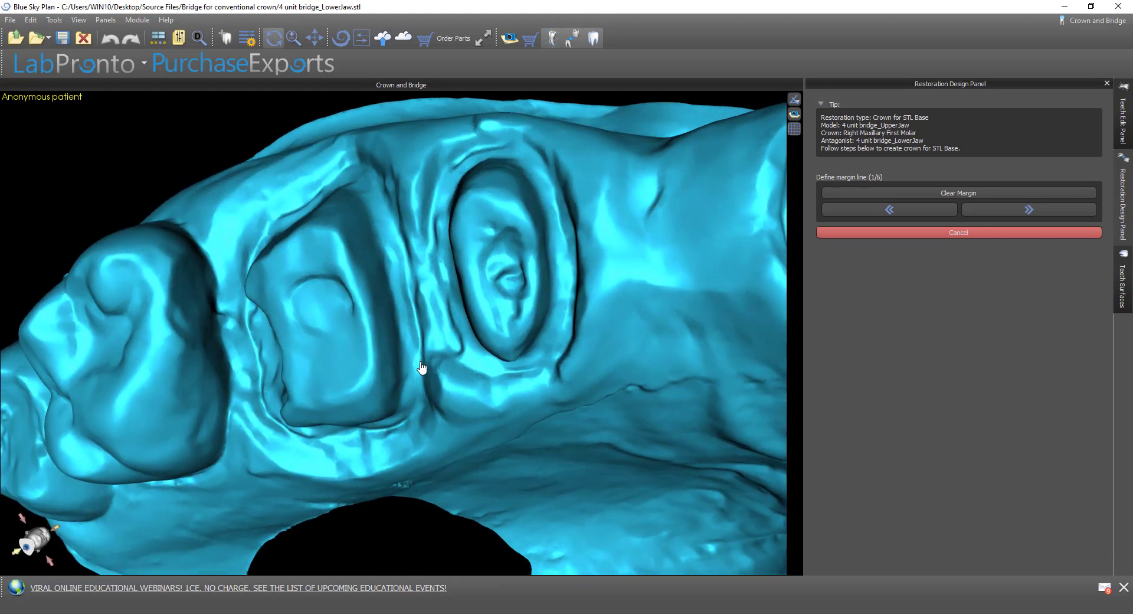
pyautogui.click(405, 287)
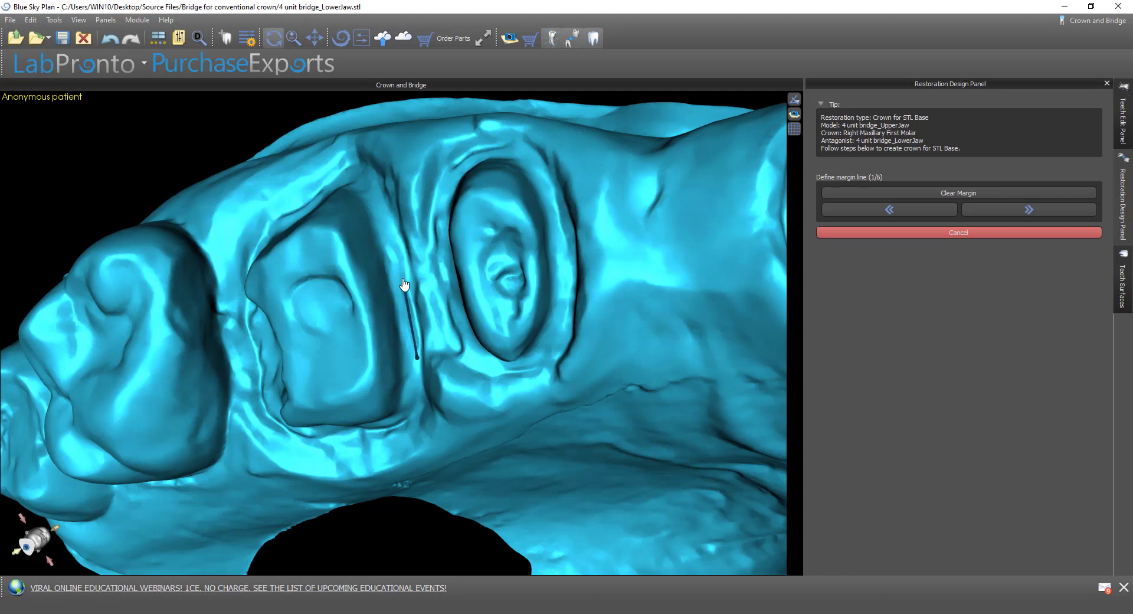
pyautogui.click(389, 217)
pyautogui.click(376, 187)
pyautogui.click(360, 179)
pyautogui.moveTo(387, 220); pyautogui.dragTo(354, 253)
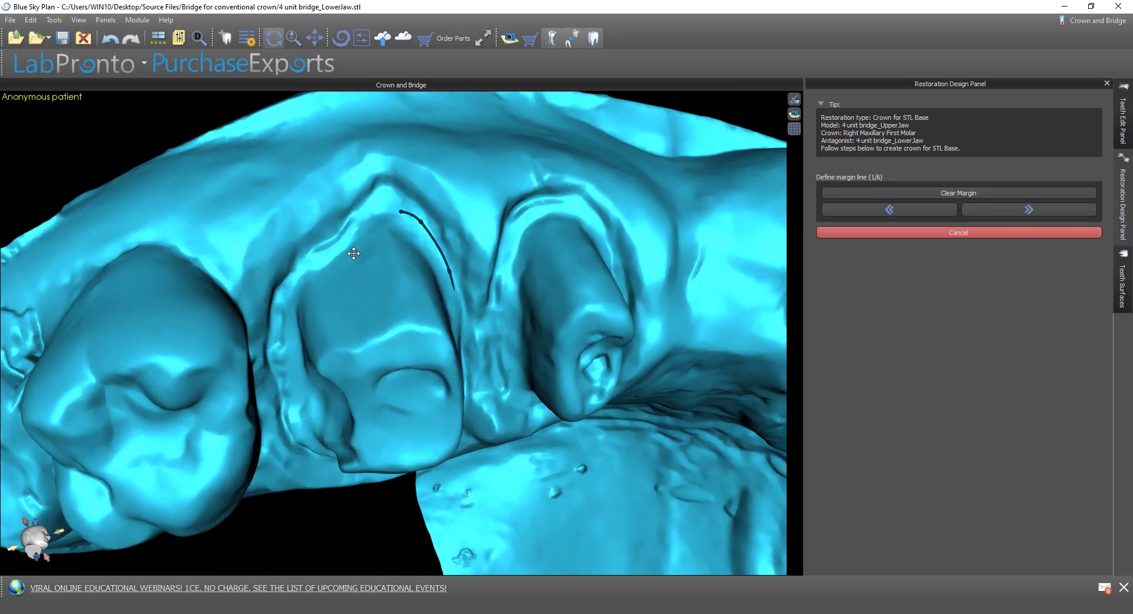
pyautogui.click(377, 217)
pyautogui.click(356, 236)
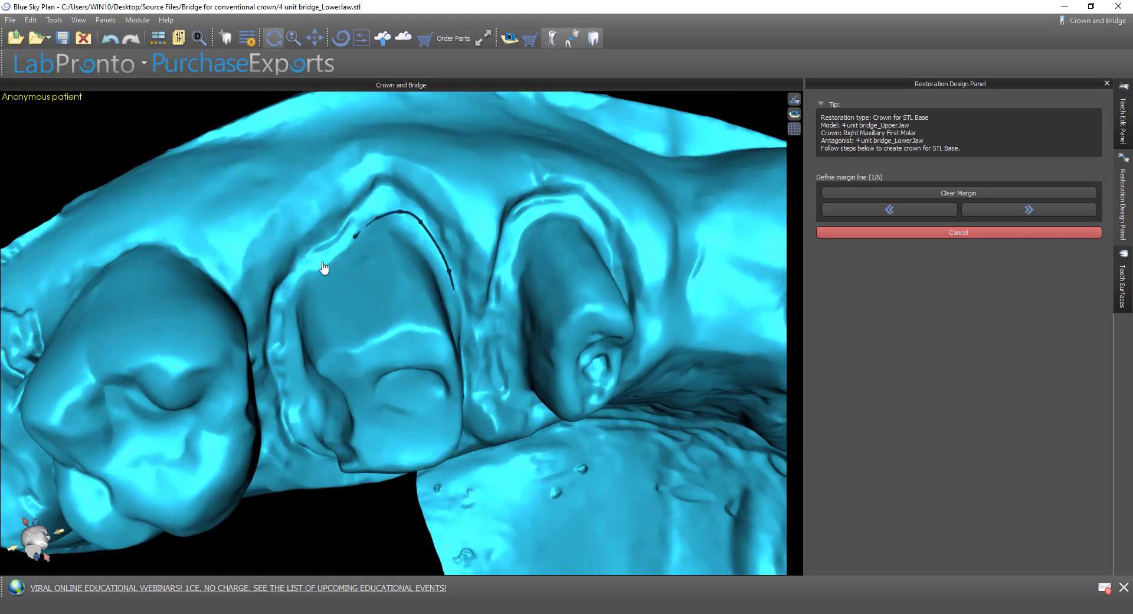
pyautogui.moveTo(319, 269); pyautogui.dragTo(349, 268)
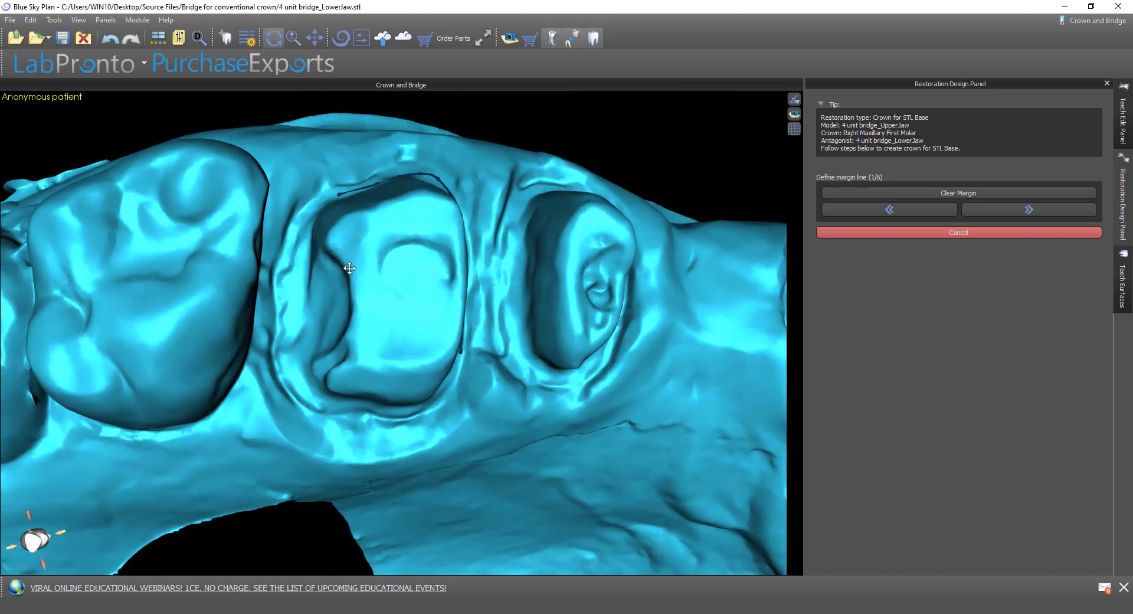
pyautogui.click(312, 210)
pyautogui.click(297, 241)
pyautogui.click(283, 303)
pyautogui.click(280, 342)
pyautogui.click(293, 390)
pyautogui.click(311, 407)
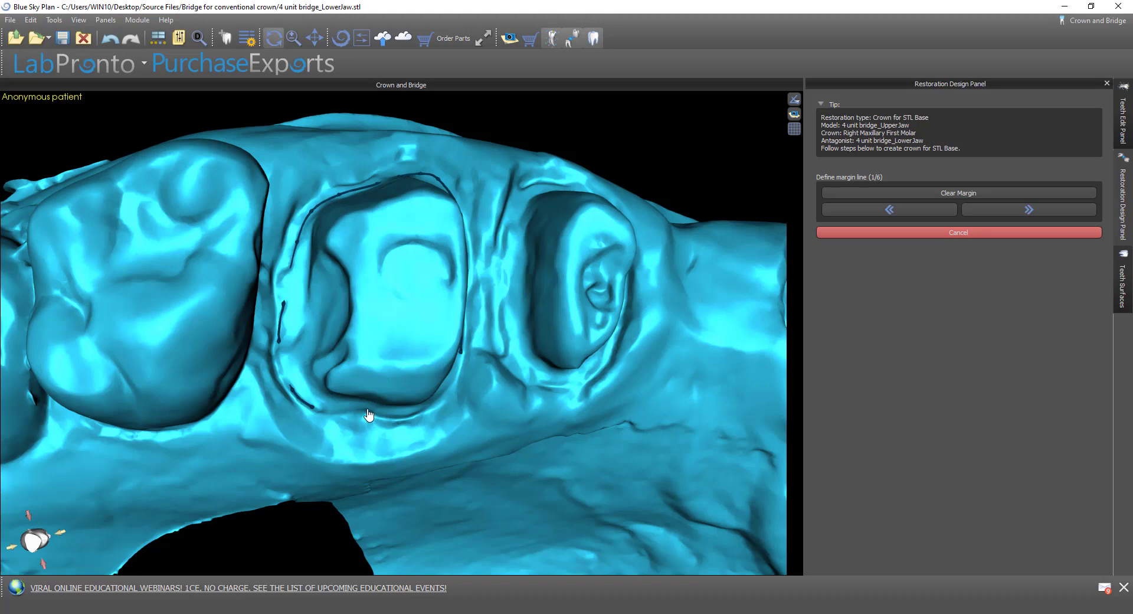
pyautogui.click(368, 410)
pyautogui.click(432, 403)
pyautogui.moveTo(514, 409); pyautogui.dragTo(424, 376, button='right')
pyautogui.click(425, 371)
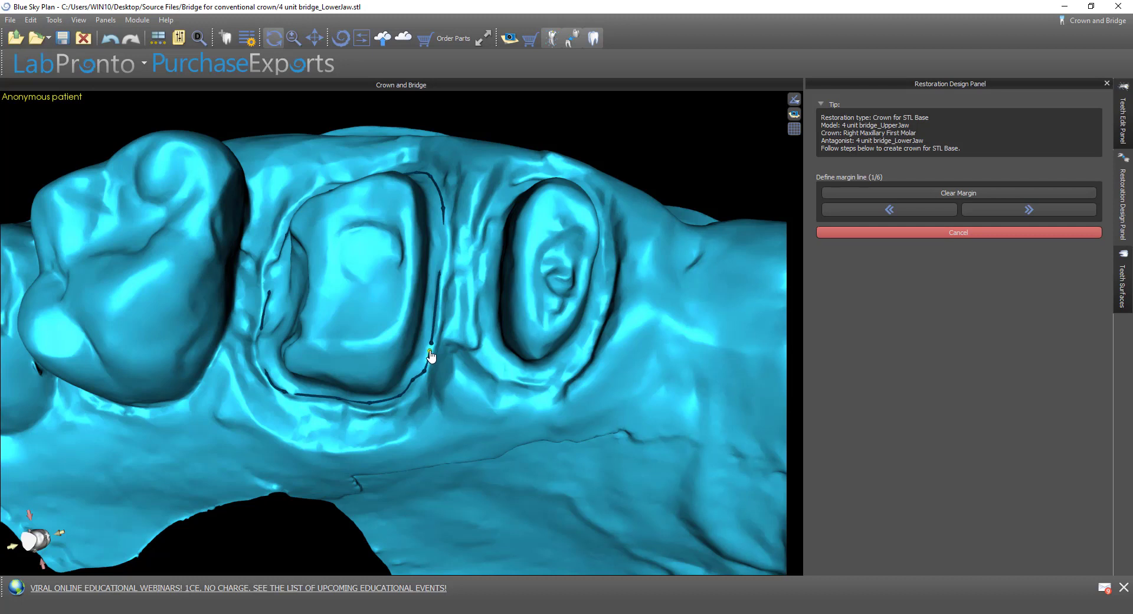
pyautogui.click(432, 349)
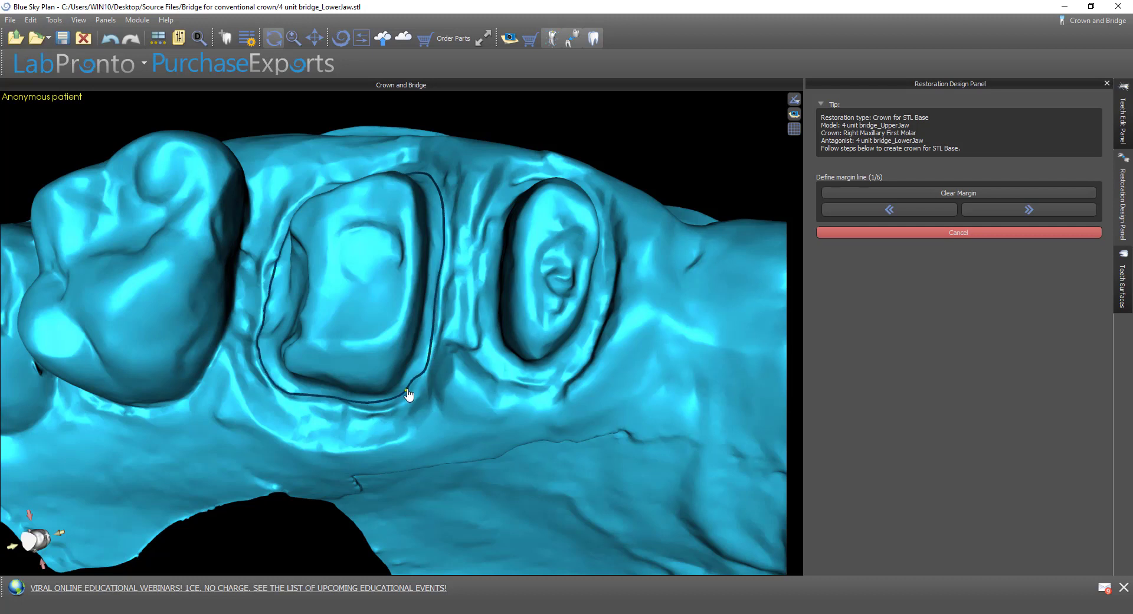
pyautogui.moveTo(305, 422); pyautogui.dragTo(467, 461, button='right')
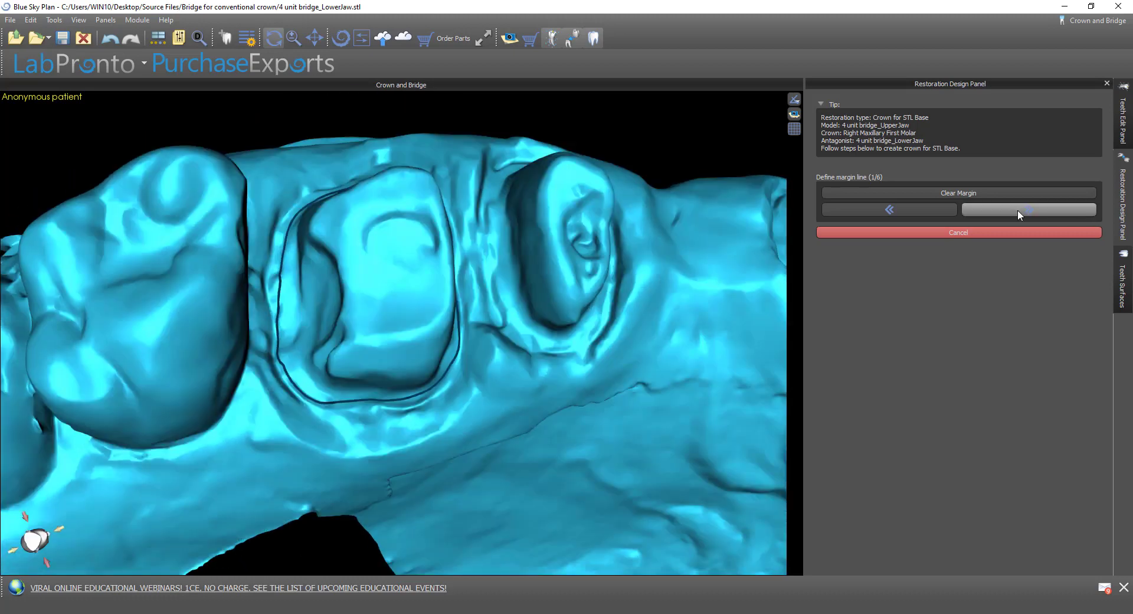
pyautogui.click(1018, 210)
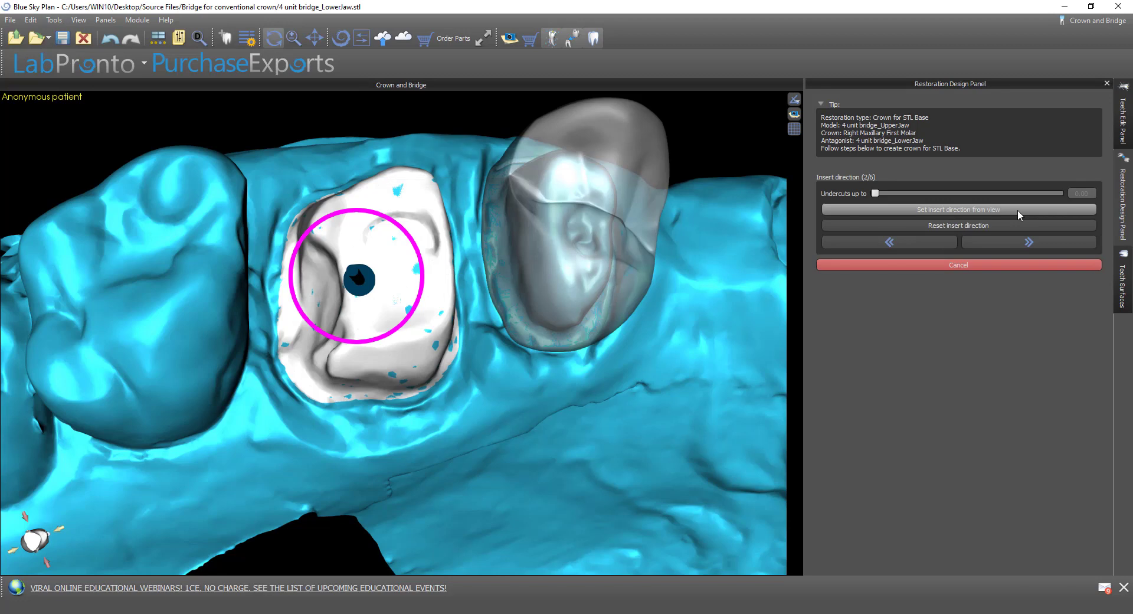
# Step: Accept the first molar's default insertion direction and paint the approximal area on the second molar's surface facing the preparation
pyautogui.click(1021, 243)
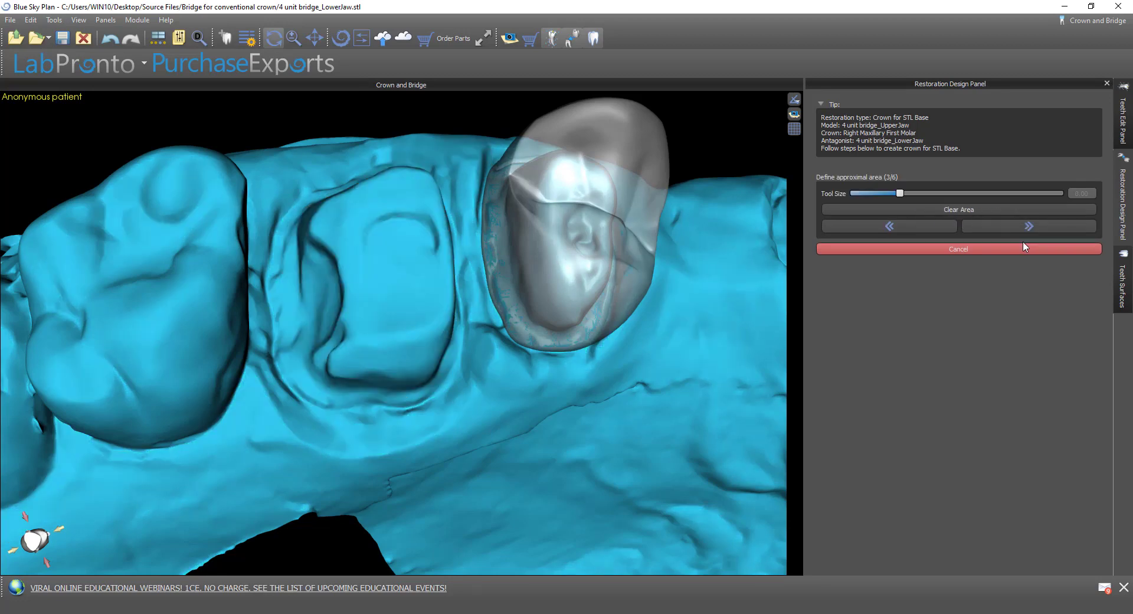
pyautogui.moveTo(497, 390)
pyautogui.mouseDown(button='right')
pyautogui.moveTo(413, 443)
pyautogui.moveTo(416, 453)
pyautogui.mouseUp(button='right')
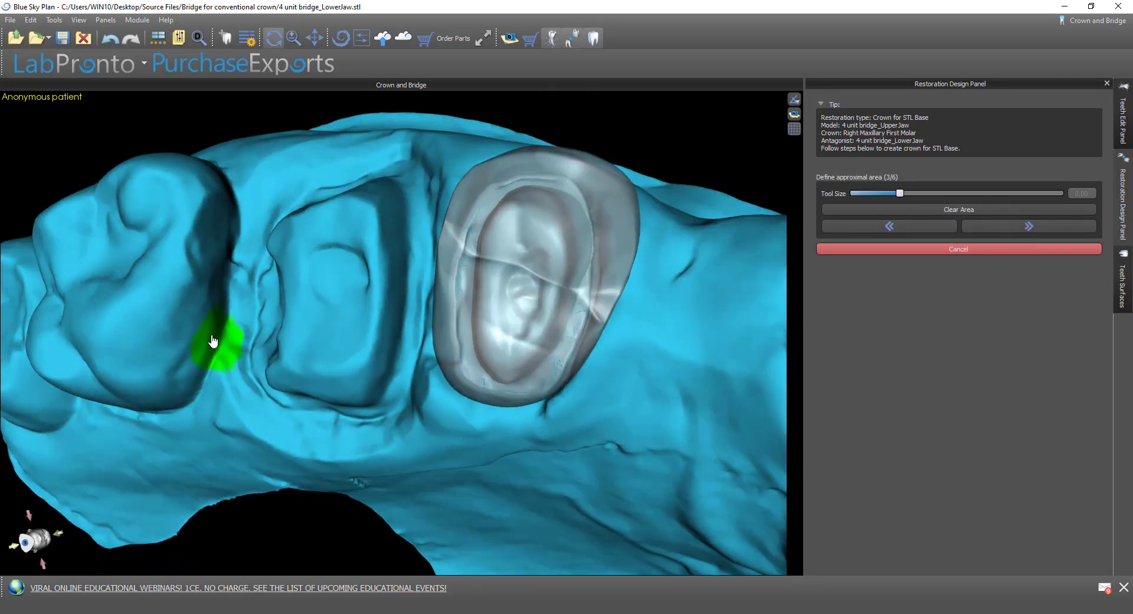
pyautogui.moveTo(192, 316); pyautogui.dragTo(197, 174)
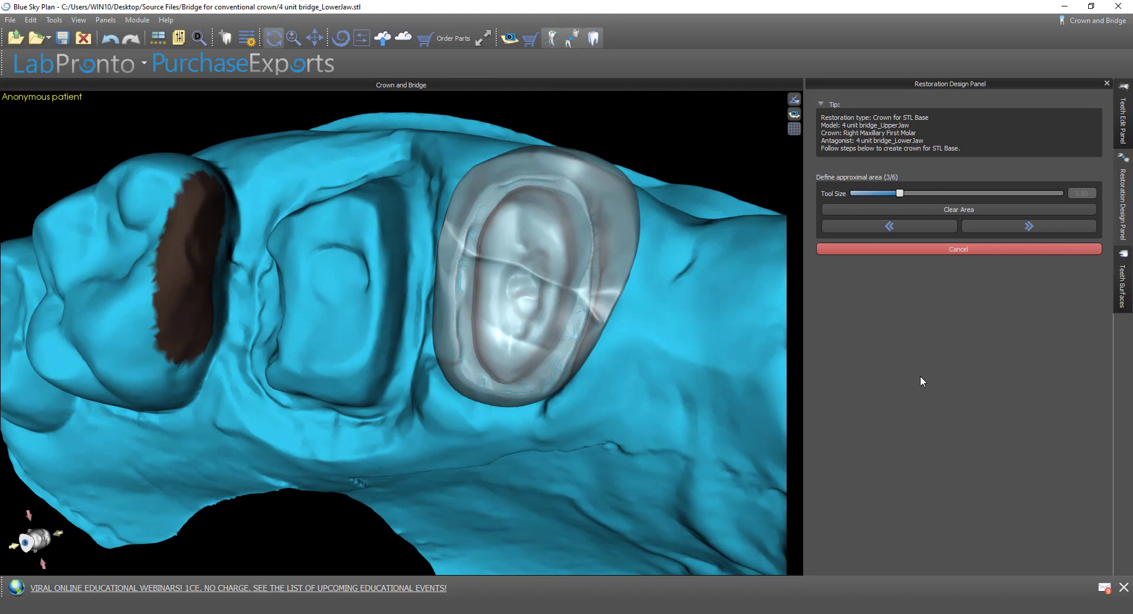
pyautogui.click(1025, 227)
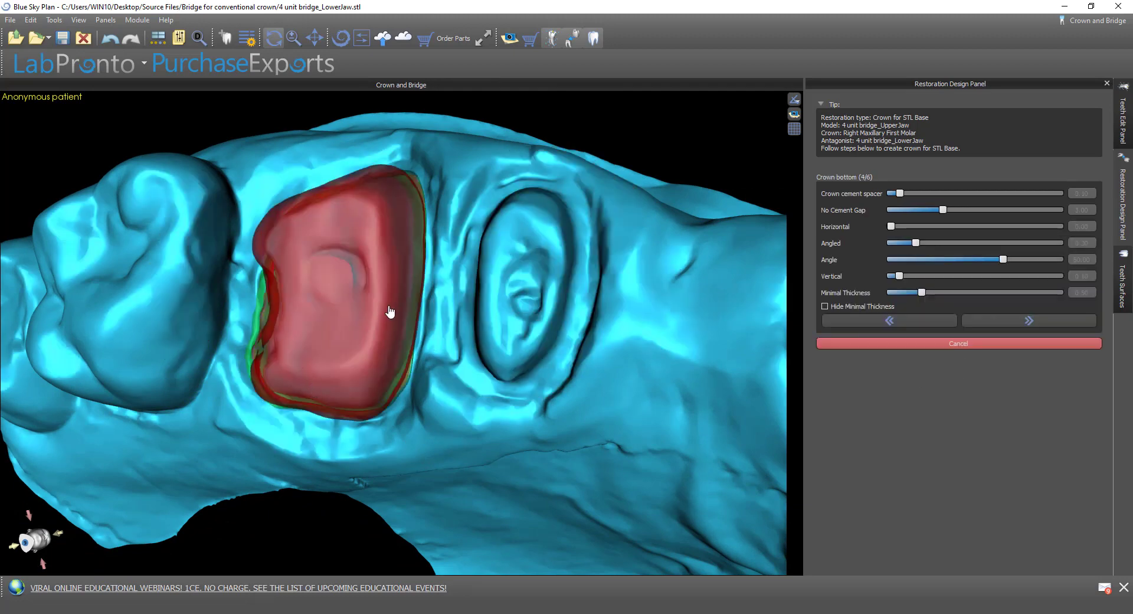
# Step: Accept the crown bottom settings and sculpt away the red contact areas on the first molar crown's occlusal surface with Add/Remove
pyautogui.moveTo(314, 425); pyautogui.dragTo(336, 436)
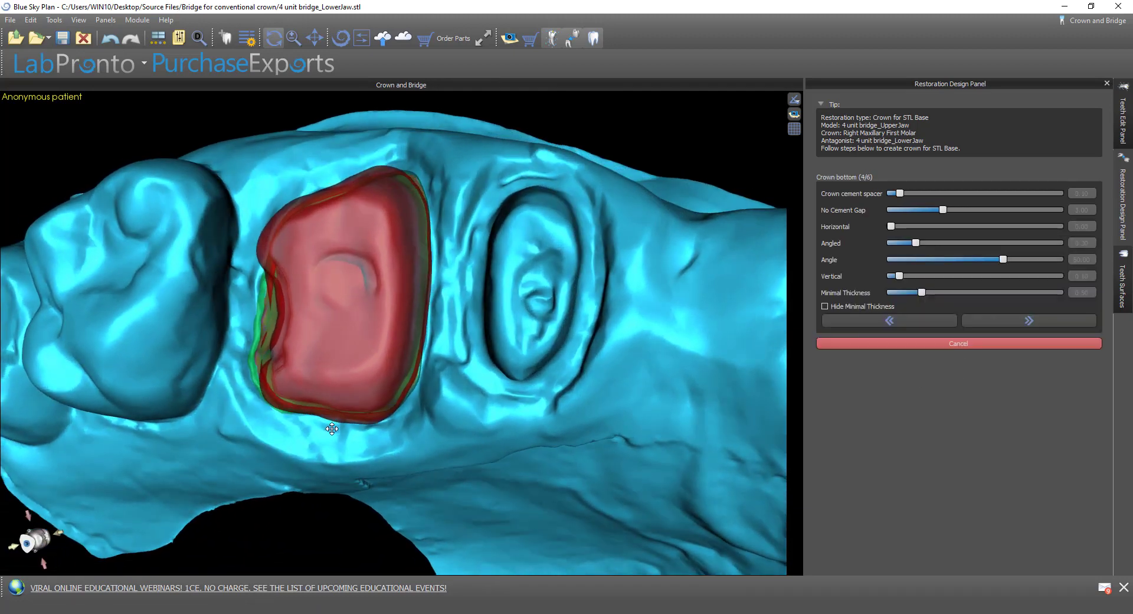
pyautogui.click(1022, 321)
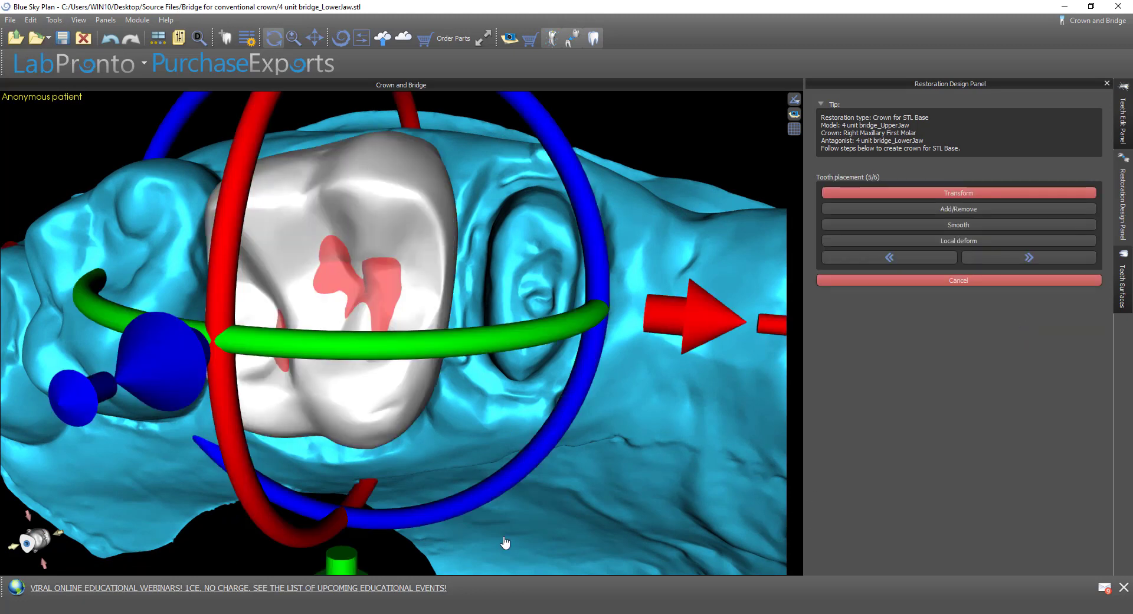
pyautogui.moveTo(503, 540); pyautogui.dragTo(574, 472)
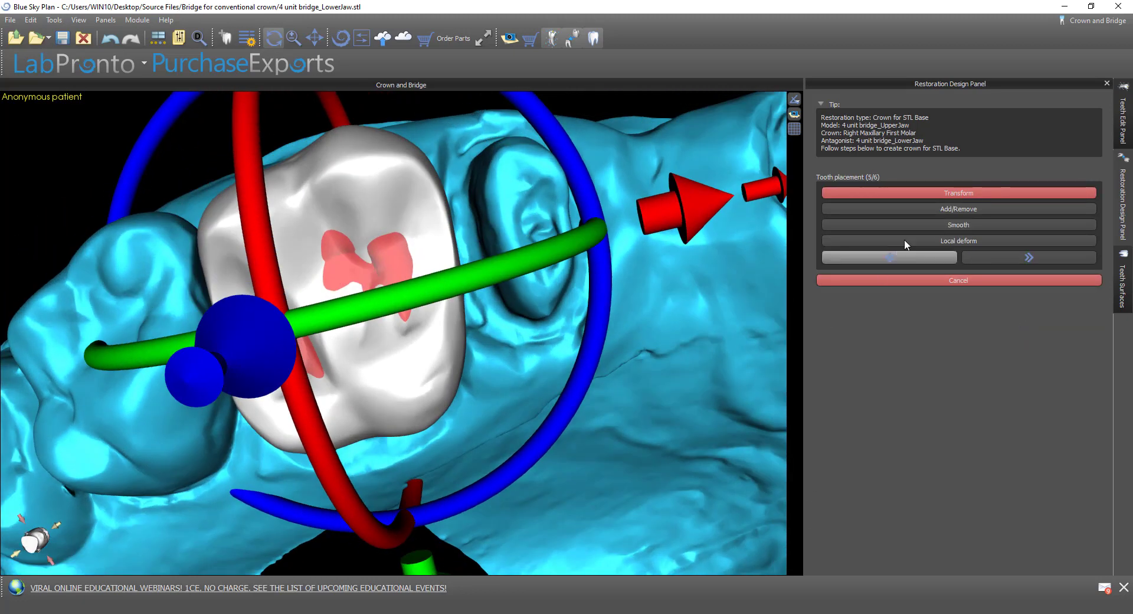
pyautogui.click(933, 209)
pyautogui.moveTo(373, 282)
pyautogui.mouseDown()
pyautogui.moveTo(352, 282)
pyautogui.moveTo(338, 250)
pyautogui.moveTo(348, 257)
pyautogui.mouseUp()
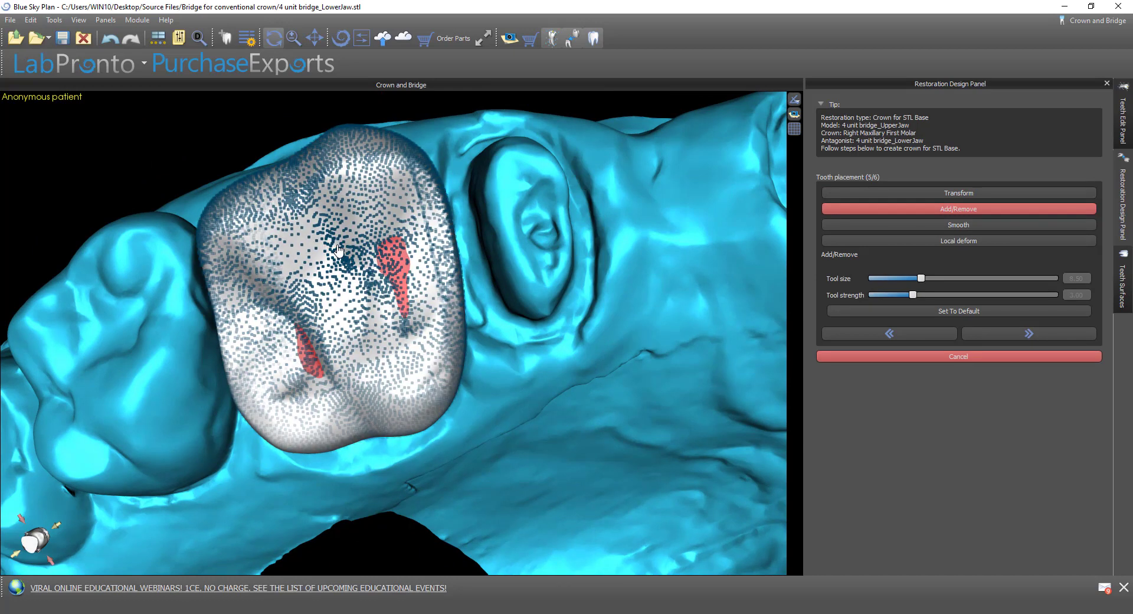
pyautogui.moveTo(399, 301); pyautogui.dragTo(395, 269)
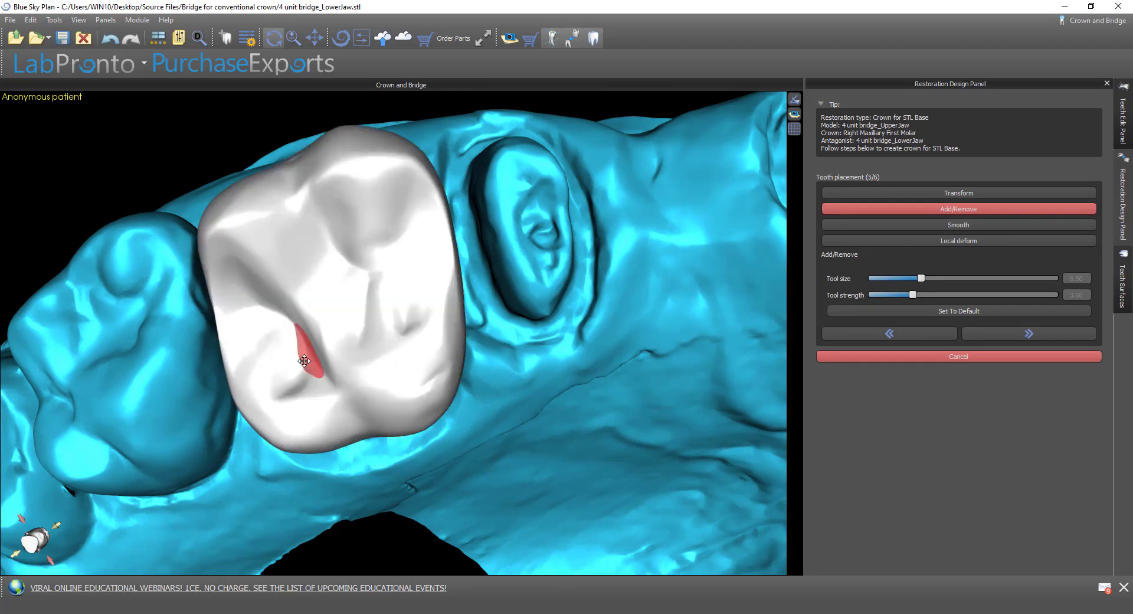
pyautogui.moveTo(305, 362); pyautogui.dragTo(426, 293, button='right')
pyautogui.moveTo(427, 292)
pyautogui.mouseDown()
pyautogui.moveTo(396, 320)
pyautogui.moveTo(388, 307)
pyautogui.moveTo(388, 322)
pyautogui.mouseUp()
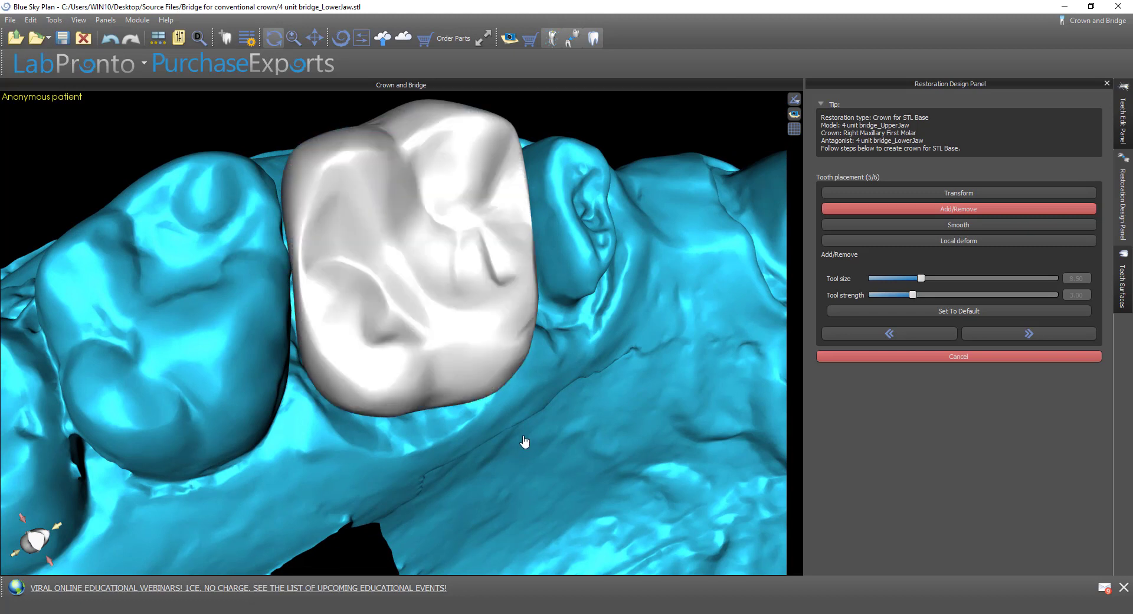
# Step: Proceed to intersection cutting for the first molar, turn off both occlusal and approximal cuts, and finish the crown
pyautogui.moveTo(525, 443); pyautogui.dragTo(650, 408, button='right')
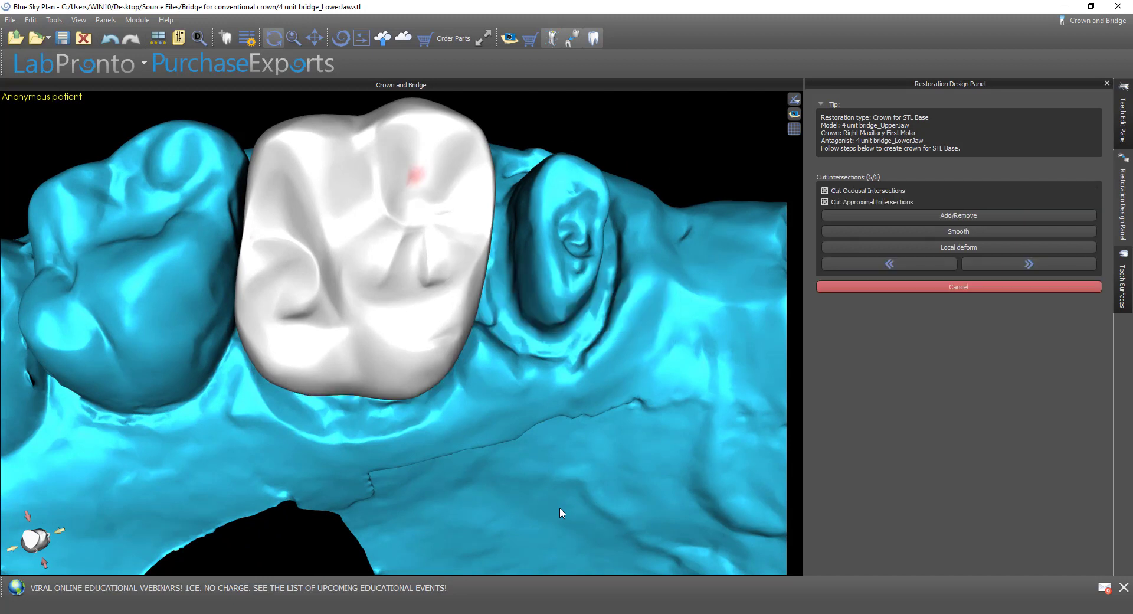
pyautogui.click(870, 191)
pyautogui.click(864, 201)
pyautogui.click(1029, 264)
# Step: Hide the 4 unit bridge_UpperJaw model, inspect the three custom crowns from both sides, and show the Right Maxillary First Premolar between them
pyautogui.click(1123, 313)
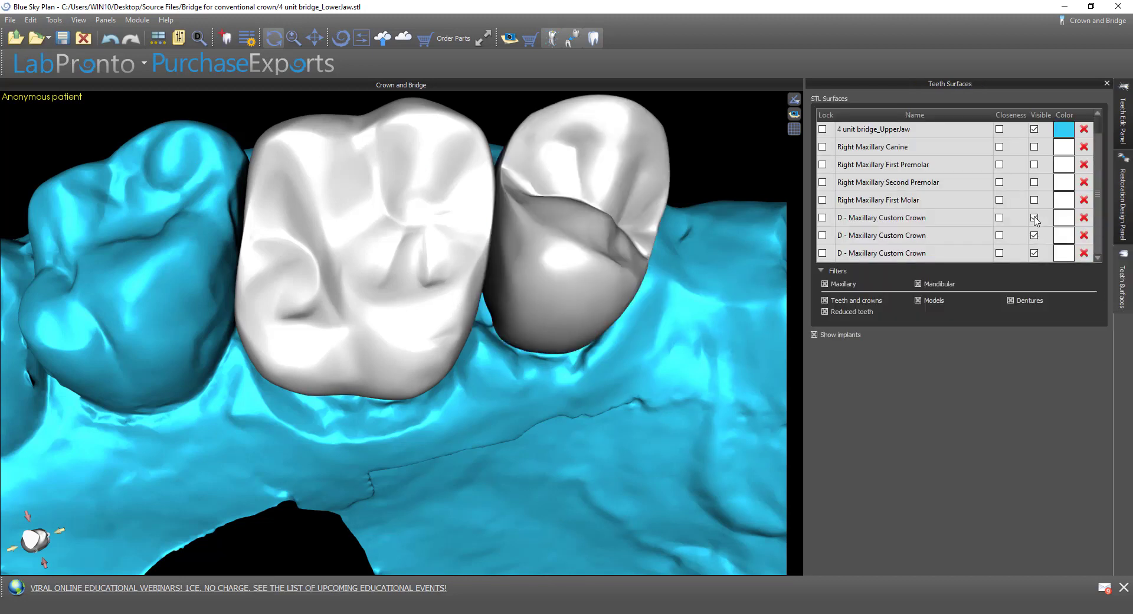
pyautogui.scroll(1, 1036, 220)
pyautogui.click(1035, 148)
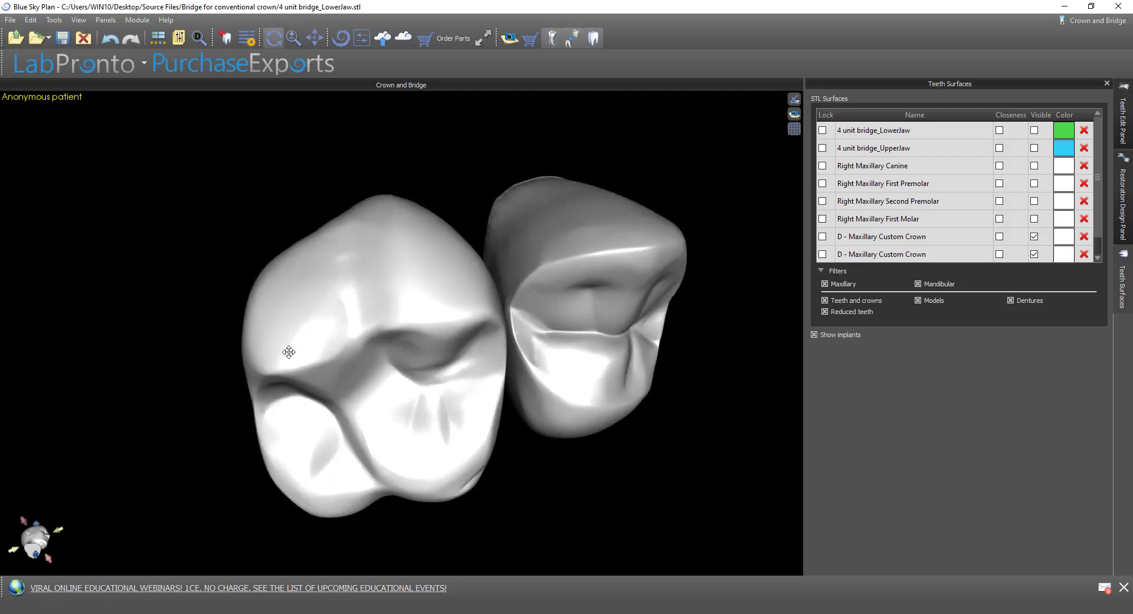
pyautogui.moveTo(288, 352); pyautogui.dragTo(304, 422)
pyautogui.scroll(-6, 507, 203)
pyautogui.moveTo(544, 392); pyautogui.dragTo(496, 453)
pyautogui.moveTo(366, 473)
pyautogui.mouseDown()
pyautogui.moveTo(315, 564)
pyautogui.moveTo(378, 466)
pyautogui.mouseUp()
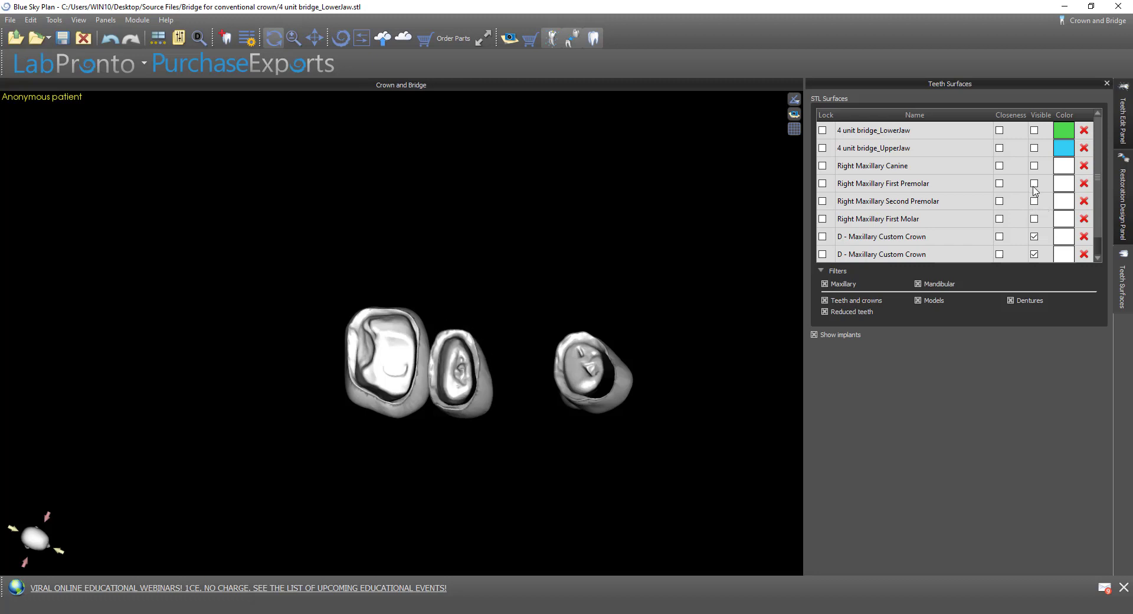
pyautogui.click(1035, 183)
pyautogui.moveTo(536, 532); pyautogui.dragTo(418, 436)
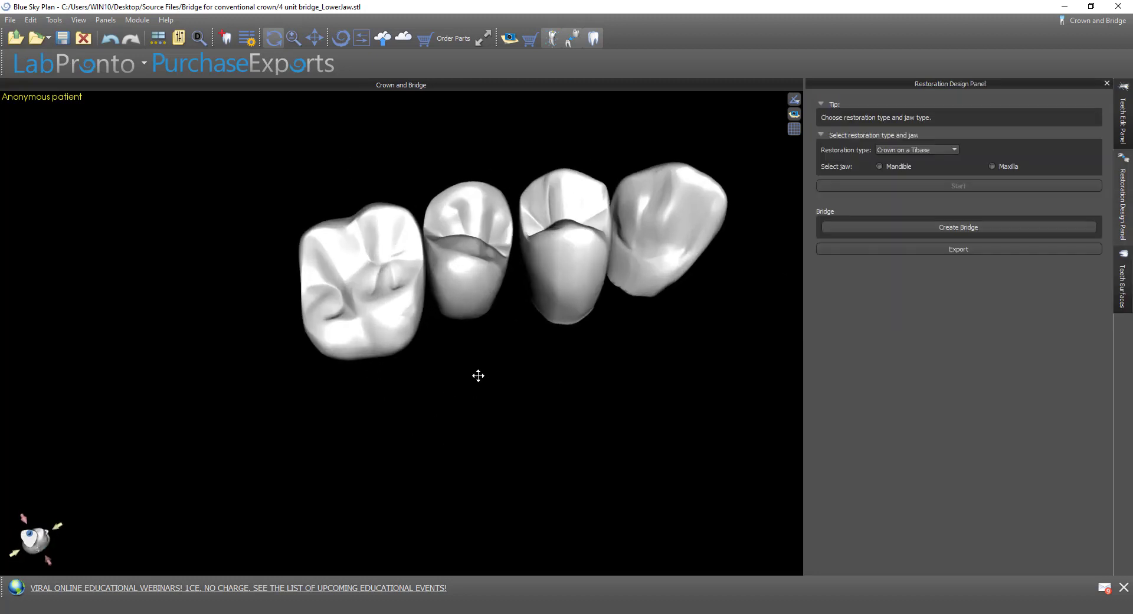
# Step: Make the 4 unit bridge_UpperJaw model visible together with the four teeth and start creating the bridge
pyautogui.scroll(1, 478, 376)
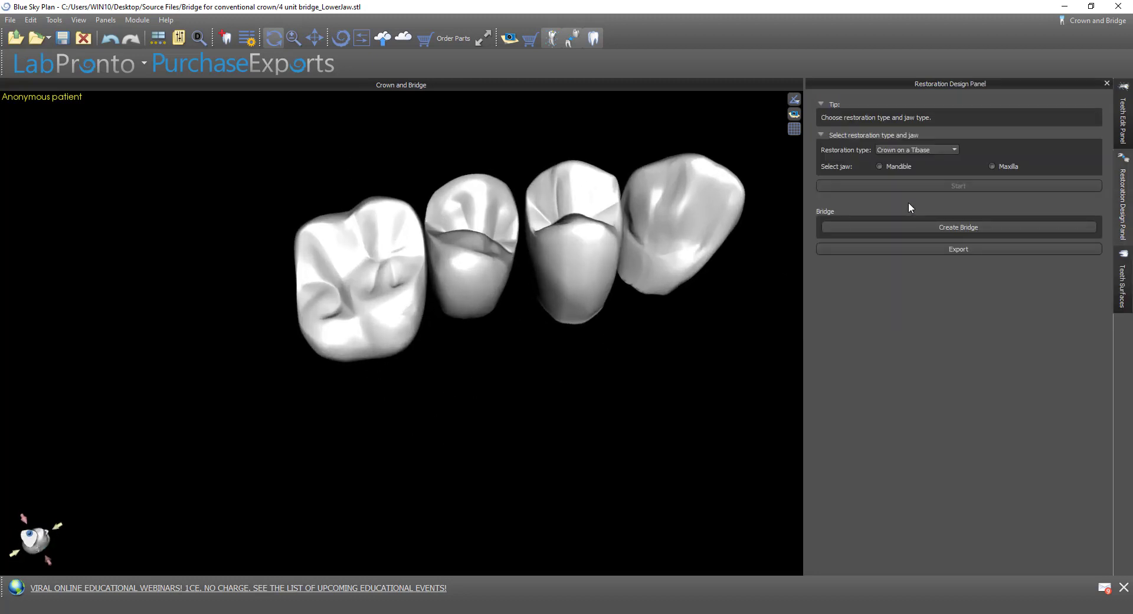
pyautogui.click(961, 228)
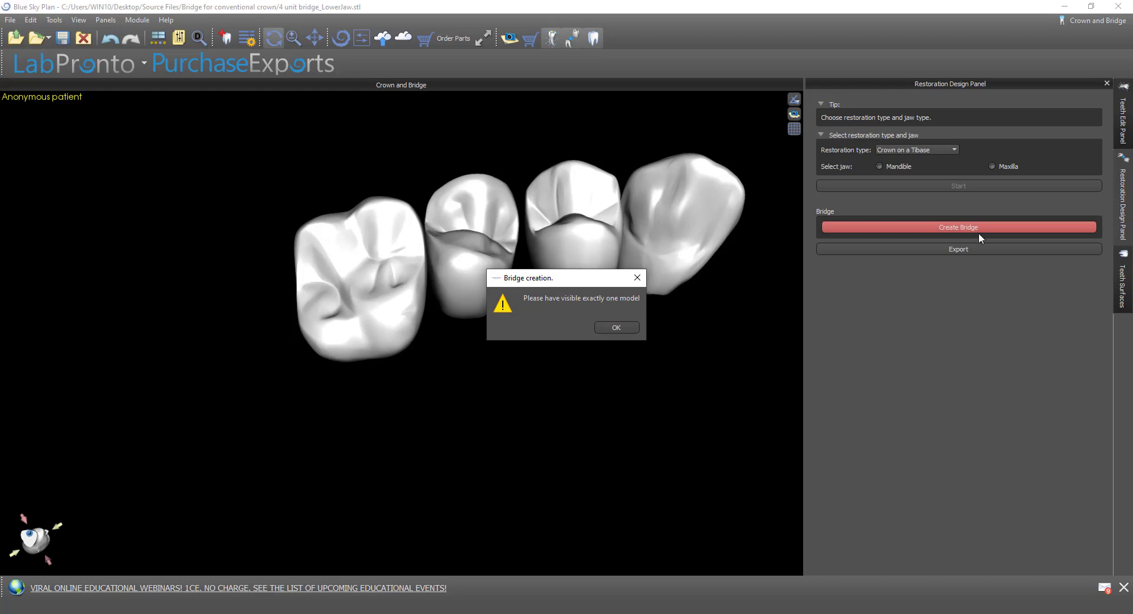
pyautogui.click(617, 327)
pyautogui.click(1124, 289)
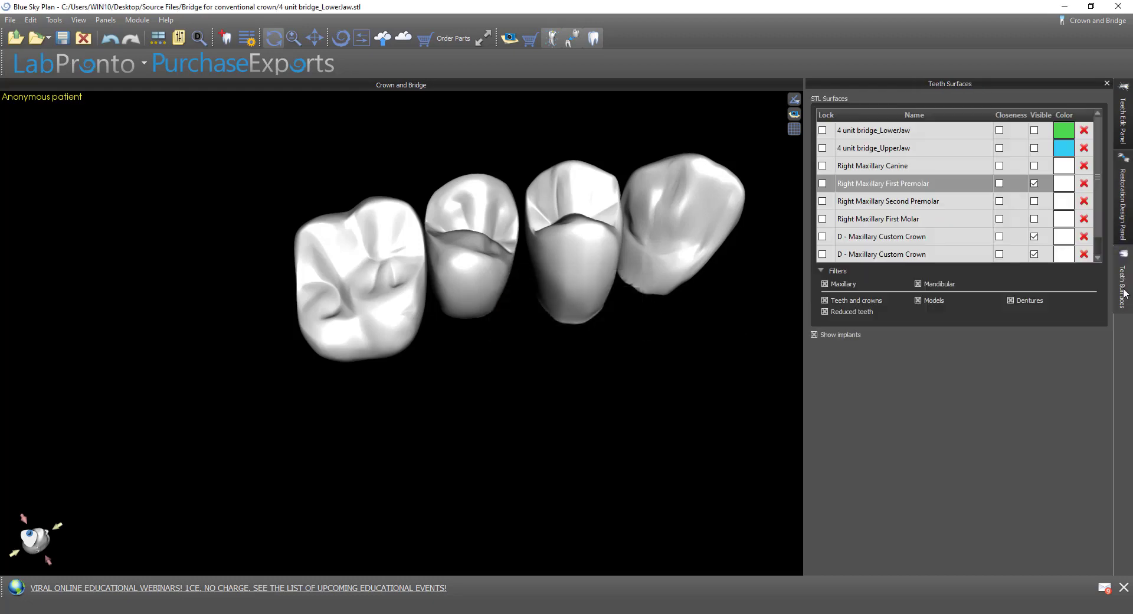
pyautogui.click(1034, 147)
pyautogui.moveTo(366, 283); pyautogui.dragTo(313, 321)
pyautogui.click(1122, 249)
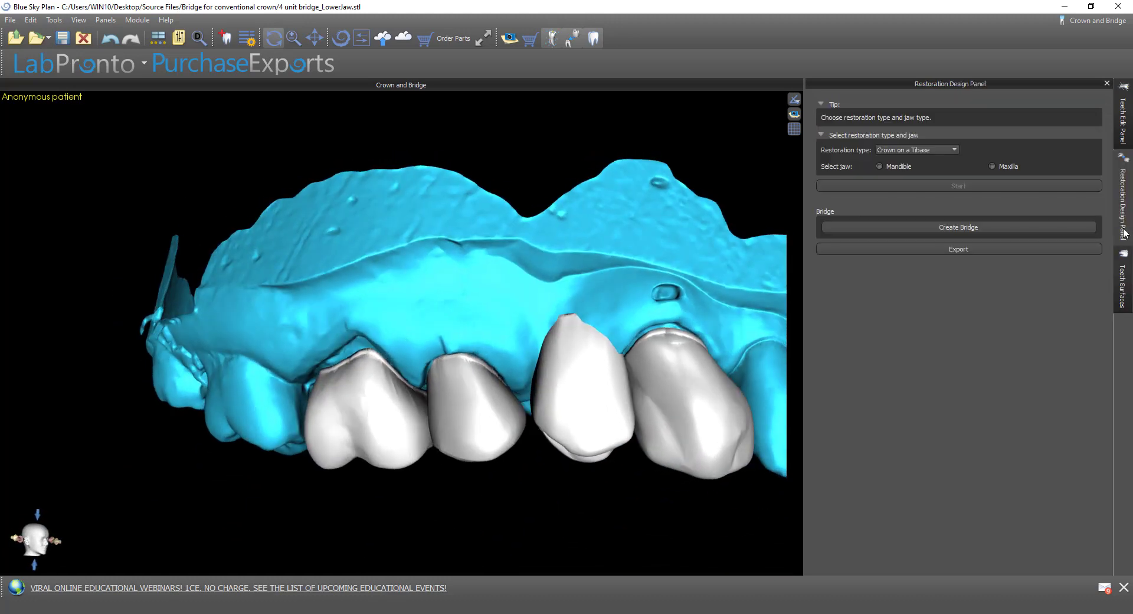
pyautogui.click(994, 228)
# Step: Examine the contacts between the bridge units, especially between the two premolars, and proceed to connector editing
pyautogui.moveTo(533, 419); pyautogui.dragTo(531, 499)
pyautogui.scroll(3, 529, 440)
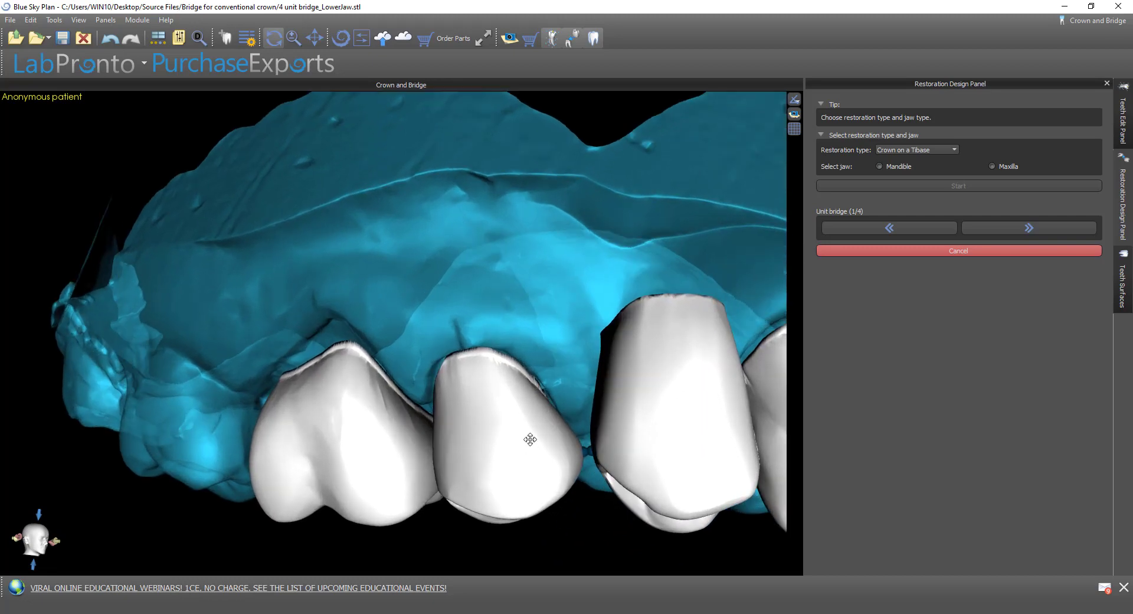
pyautogui.moveTo(530, 447); pyautogui.dragTo(529, 361)
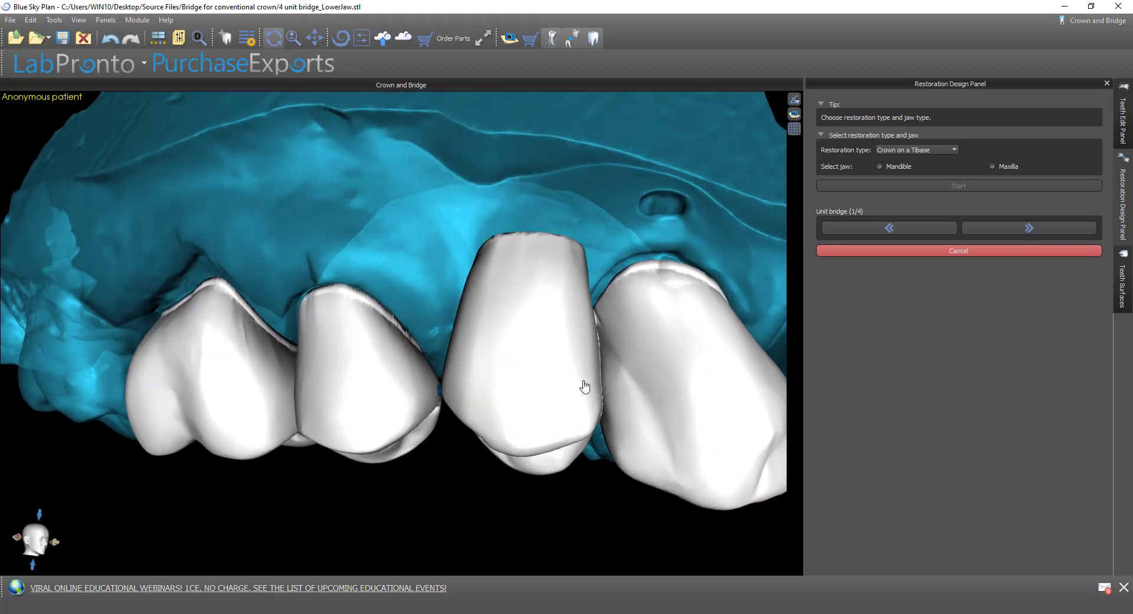
pyautogui.moveTo(592, 388); pyautogui.dragTo(393, 467)
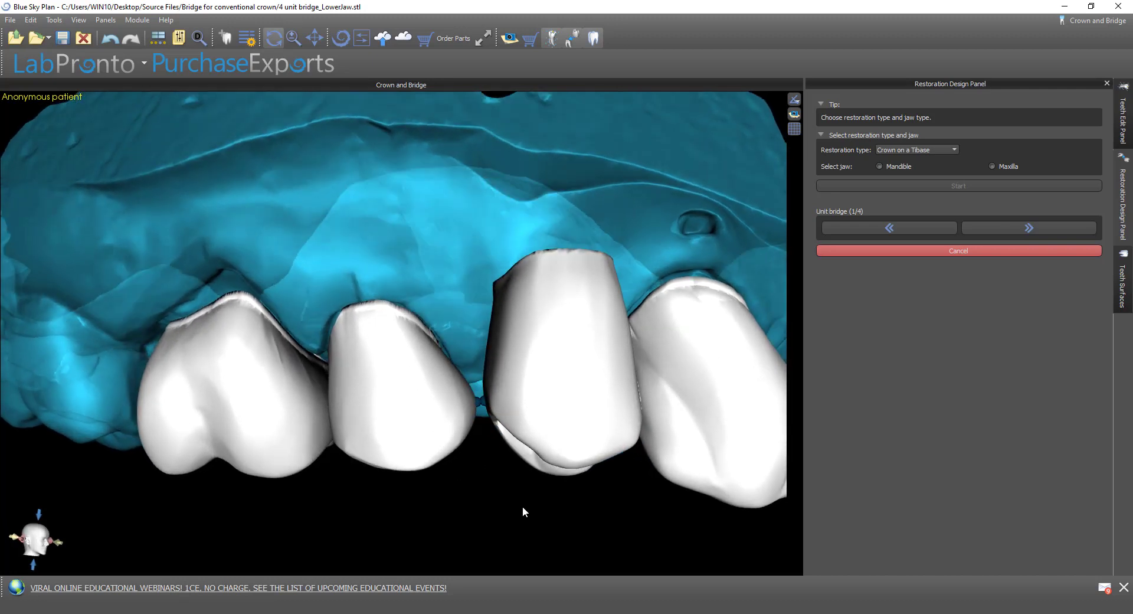
pyautogui.moveTo(523, 506); pyautogui.dragTo(517, 461, button='right')
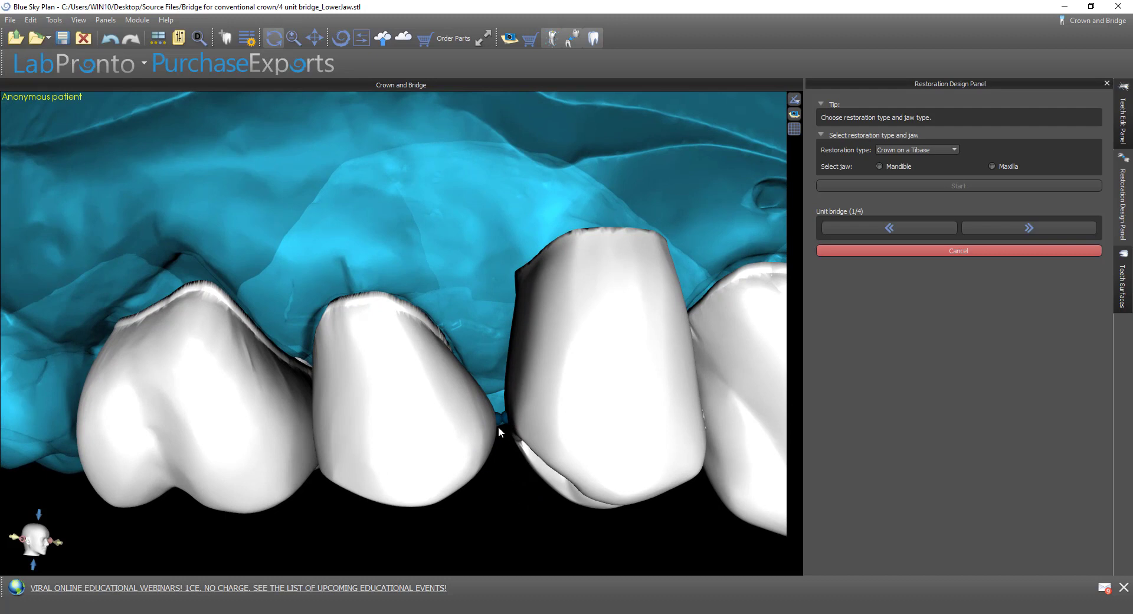
pyautogui.moveTo(510, 504)
pyautogui.mouseDown()
pyautogui.moveTo(494, 496)
pyautogui.moveTo(512, 503)
pyautogui.mouseUp()
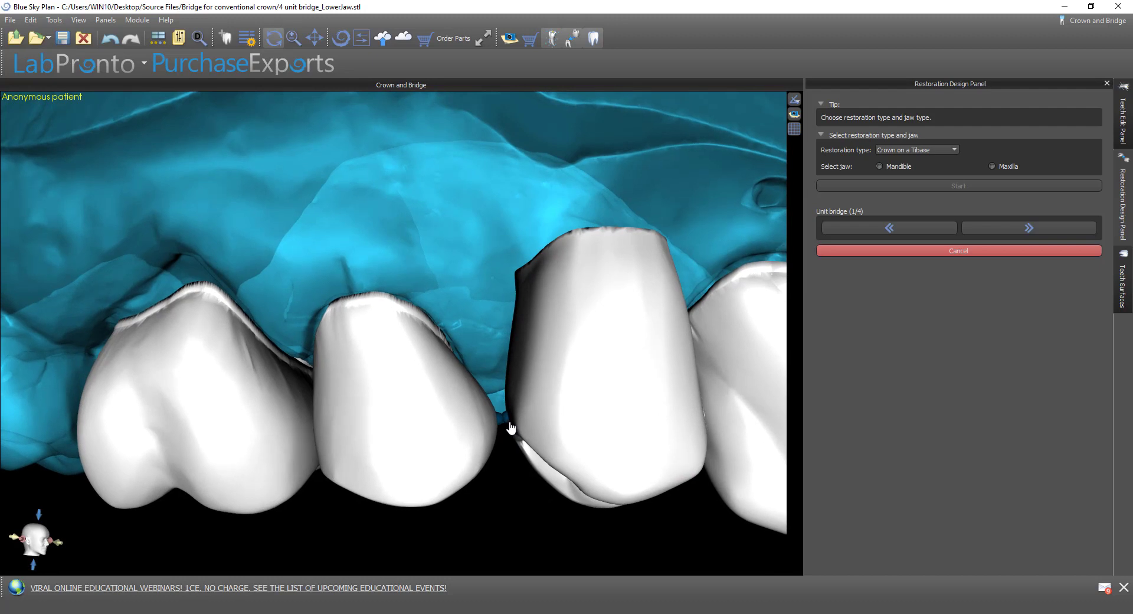
pyautogui.moveTo(507, 420); pyautogui.dragTo(559, 483)
pyautogui.moveTo(559, 484); pyautogui.dragTo(559, 468, button='right')
pyautogui.moveTo(585, 461); pyautogui.dragTo(560, 449)
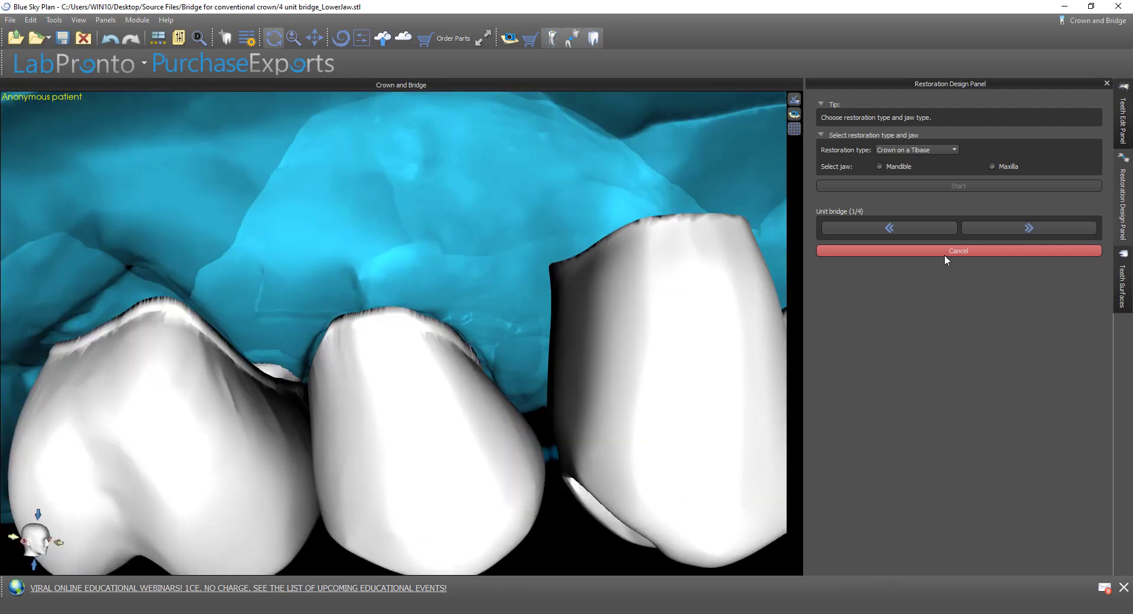
pyautogui.click(1013, 231)
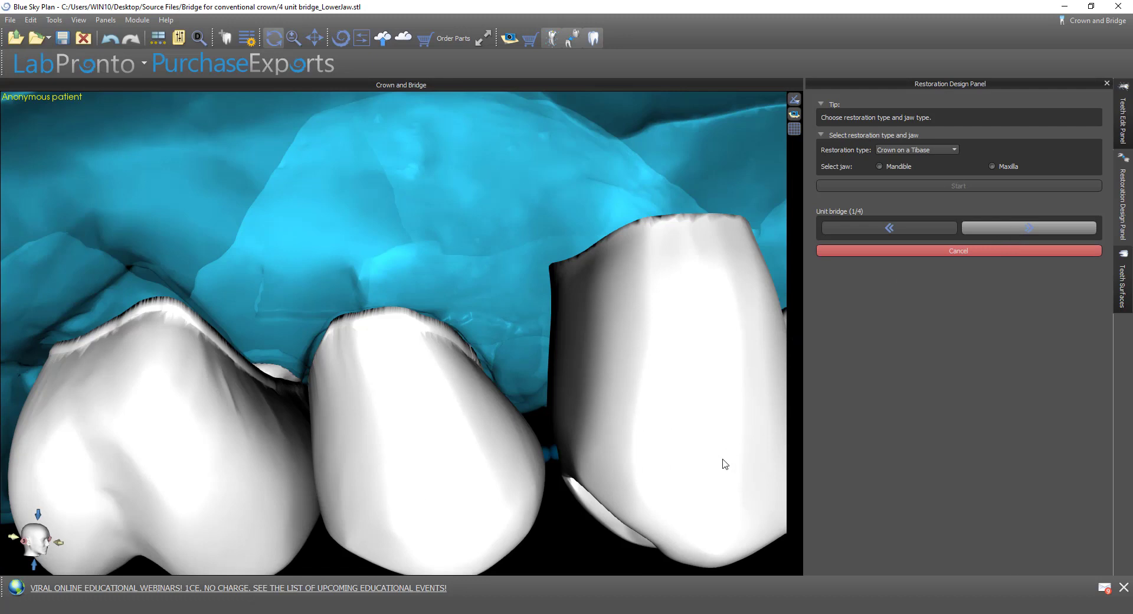
# Step: Enlarge the connector between the two premolars to about 1.34 by 1.37, area 1.42, by moving its lower middle control point downward
pyautogui.scroll(3, 582, 506)
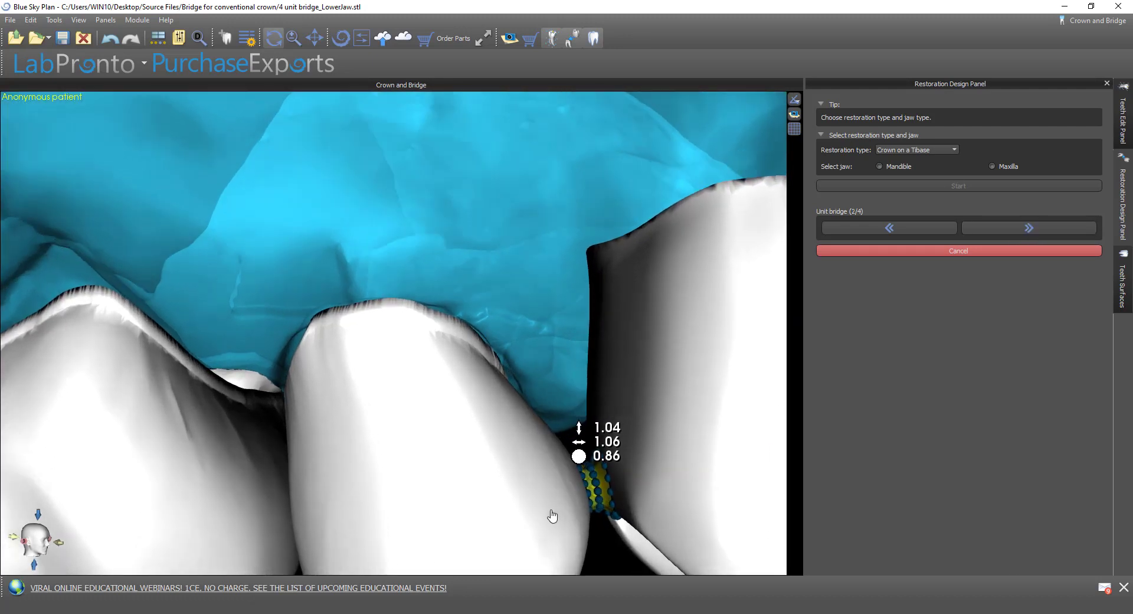
pyautogui.moveTo(529, 517); pyautogui.dragTo(428, 391, button='middle')
pyautogui.scroll(3, 529, 387)
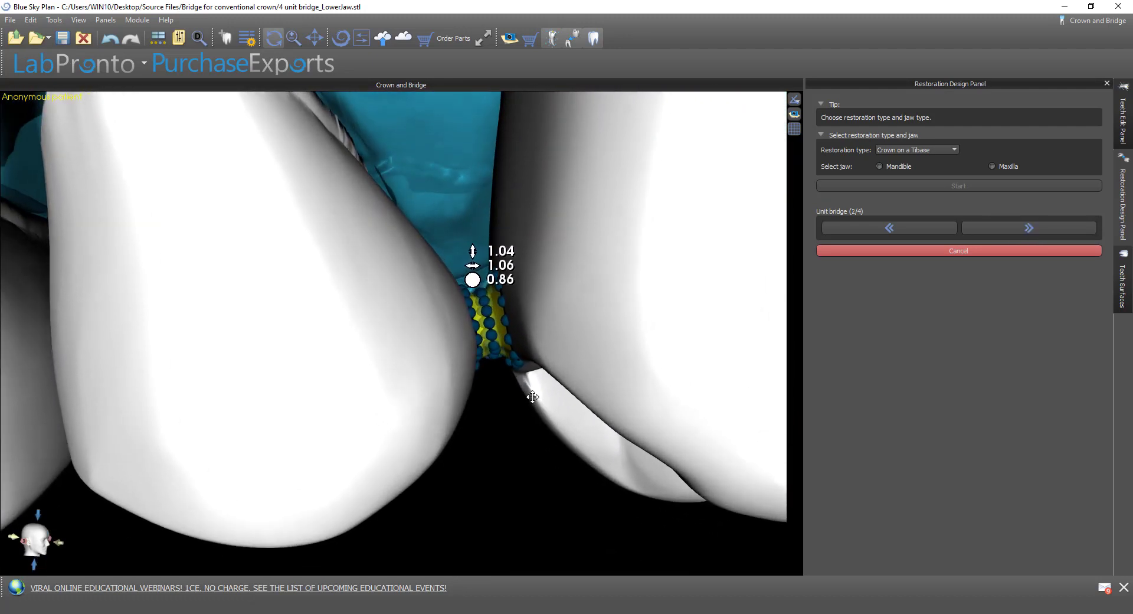
pyautogui.scroll(1, 531, 387)
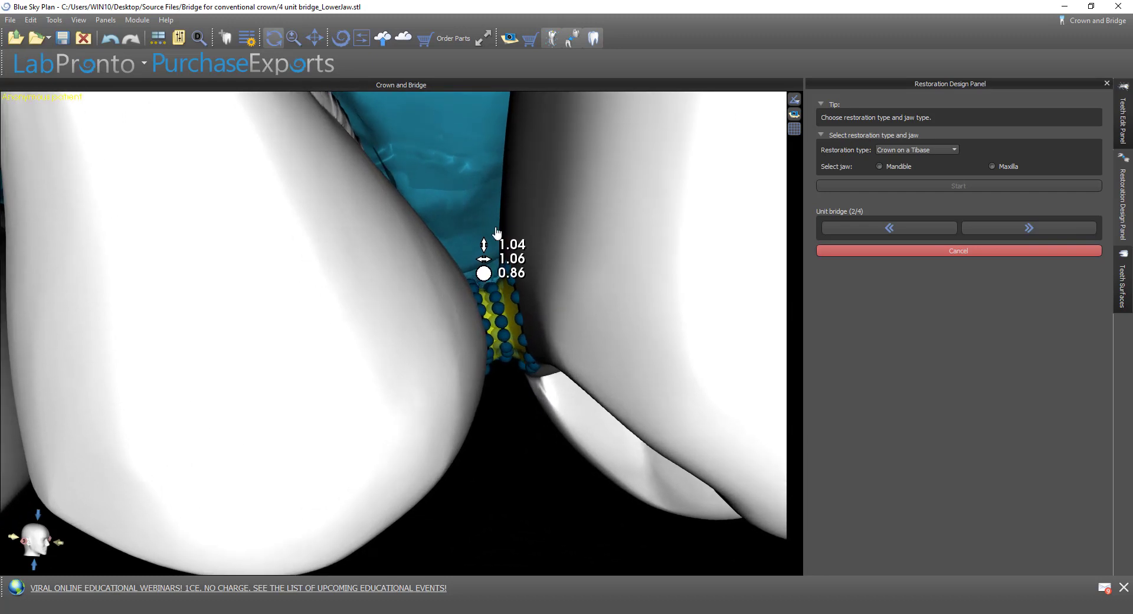
pyautogui.moveTo(486, 428); pyautogui.dragTo(630, 434)
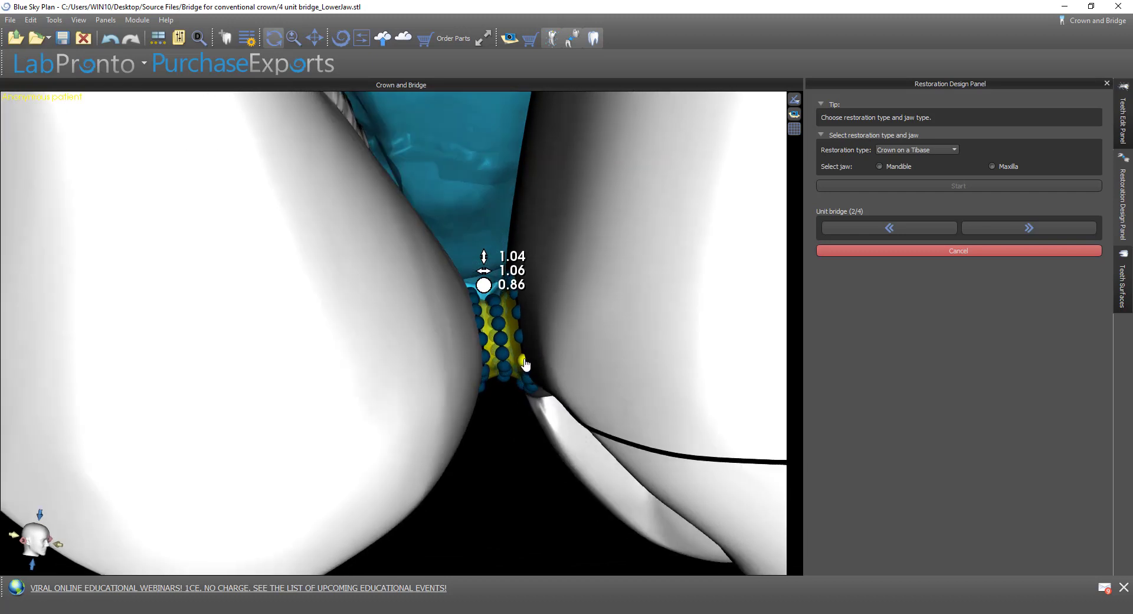
pyautogui.moveTo(528, 362); pyautogui.dragTo(524, 363)
pyautogui.moveTo(494, 469); pyautogui.dragTo(359, 404)
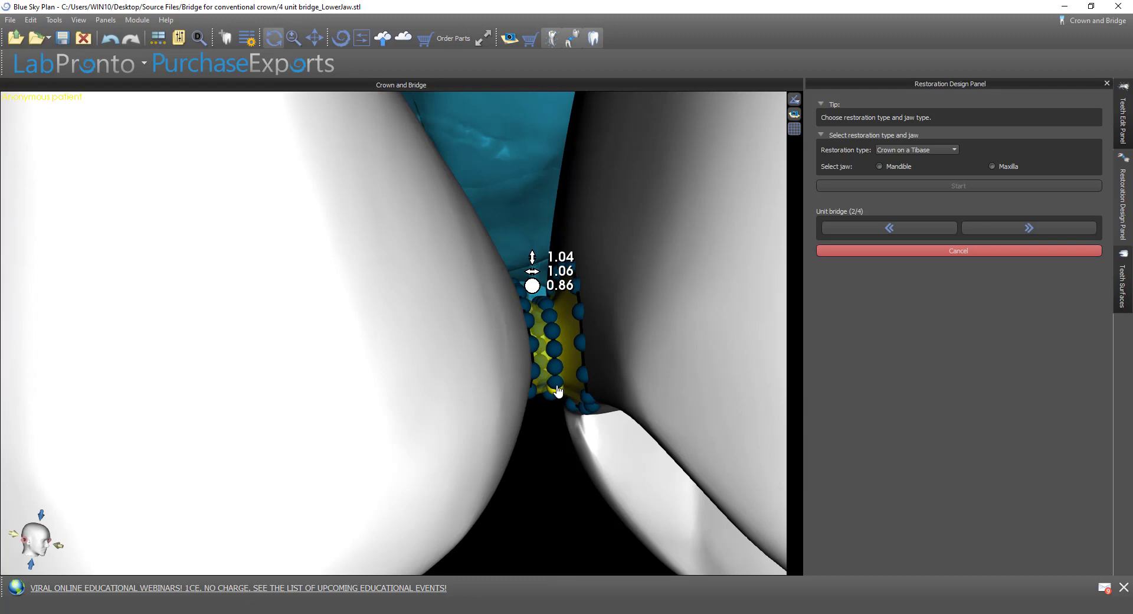
pyautogui.moveTo(557, 386); pyautogui.dragTo(563, 407)
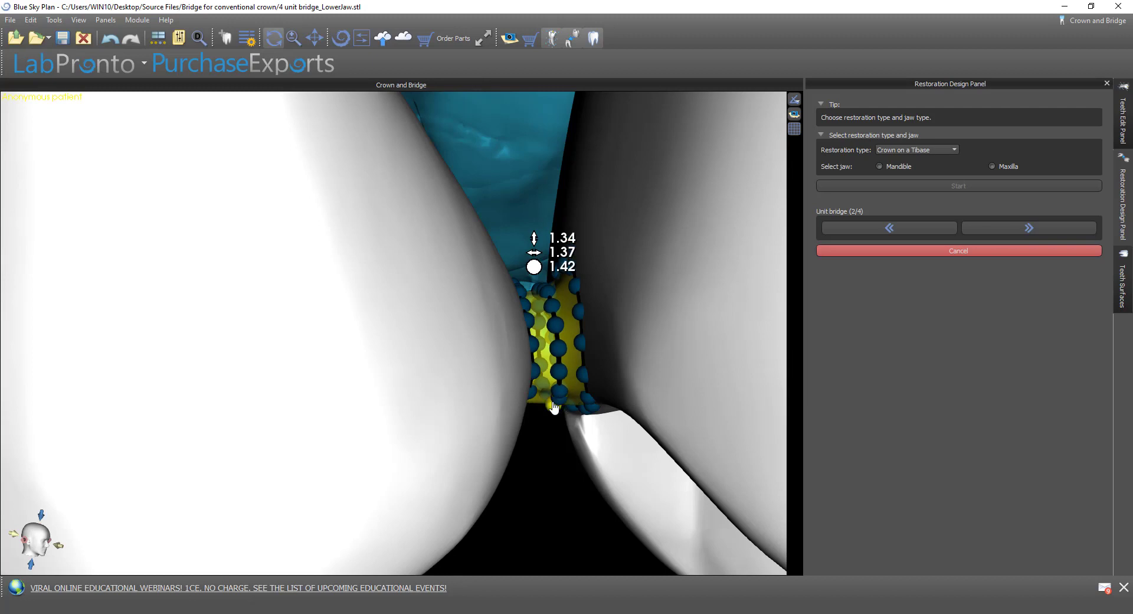
# Step: Refine the lower control points of the premolar connector to about 1.43 by 1.46, area 1.62, and proceed to bridge sculpting
pyautogui.moveTo(421, 464); pyautogui.dragTo(393, 470)
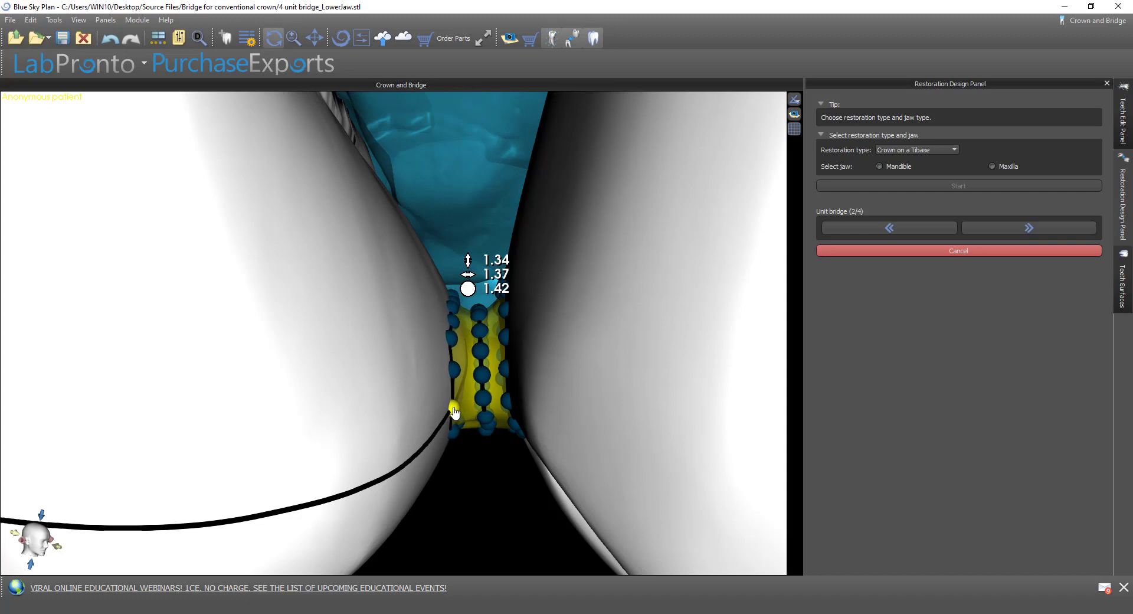
pyautogui.moveTo(507, 403); pyautogui.dragTo(510, 406)
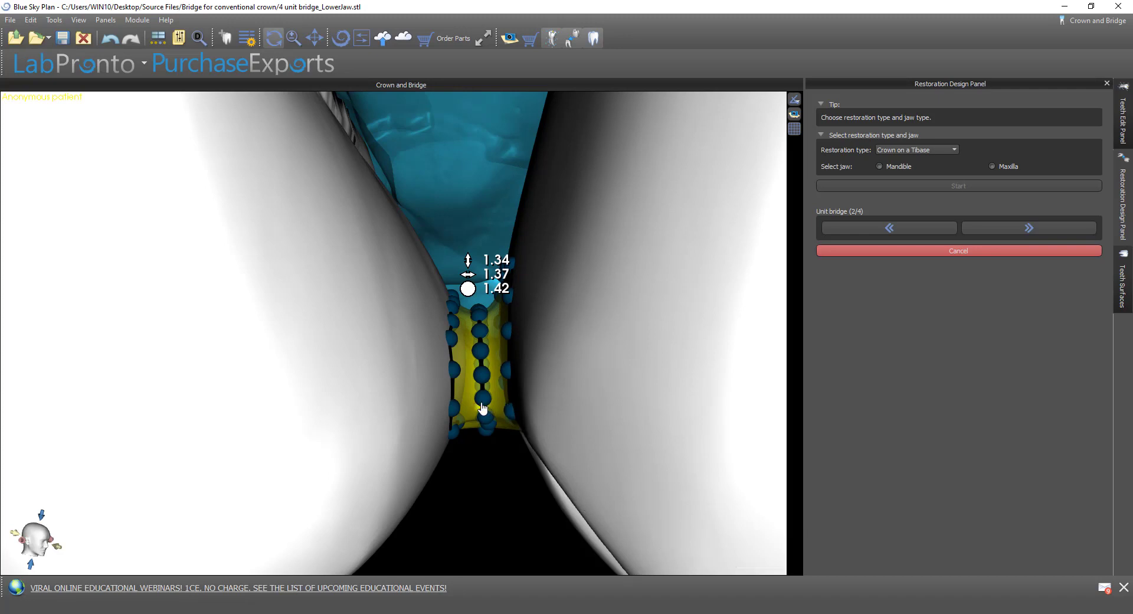
pyautogui.moveTo(482, 402); pyautogui.dragTo(486, 415)
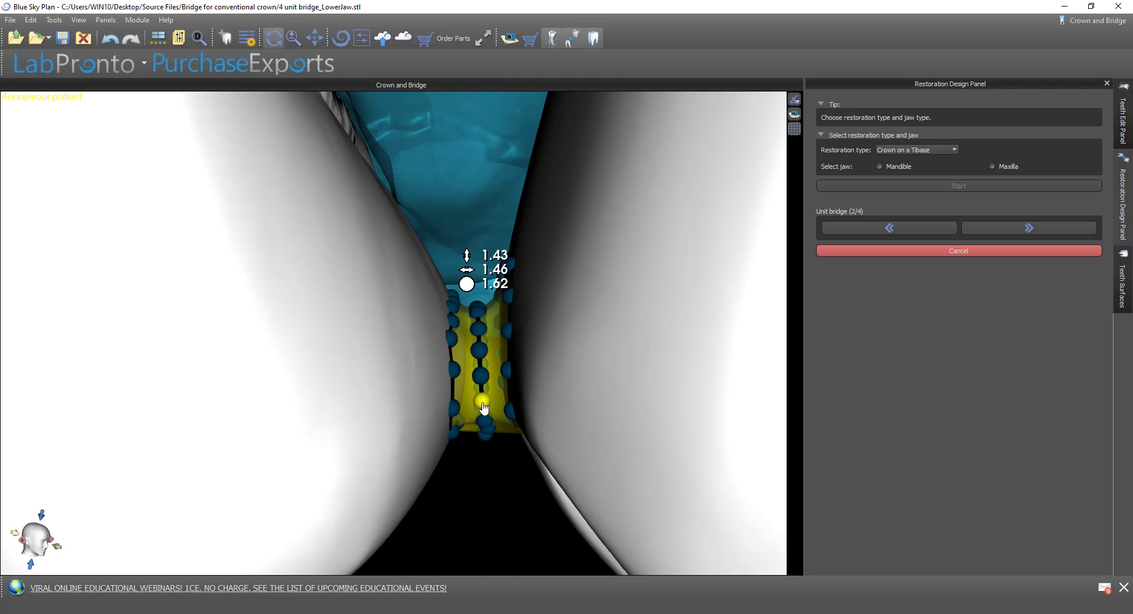
pyautogui.moveTo(469, 453)
pyautogui.mouseDown()
pyautogui.moveTo(475, 477)
pyautogui.moveTo(476, 466)
pyautogui.mouseUp()
pyautogui.click(986, 229)
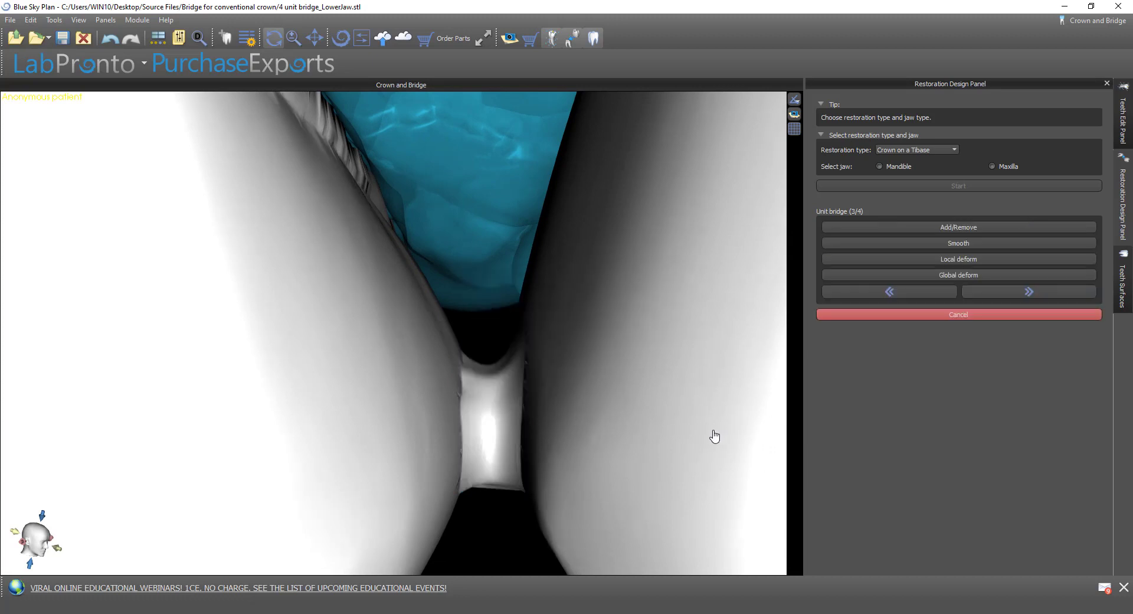
# Step: Sculpt the connector between the two premolars by adding material across it and smoothing its junctions with the crowns
pyautogui.moveTo(679, 447); pyautogui.dragTo(693, 414)
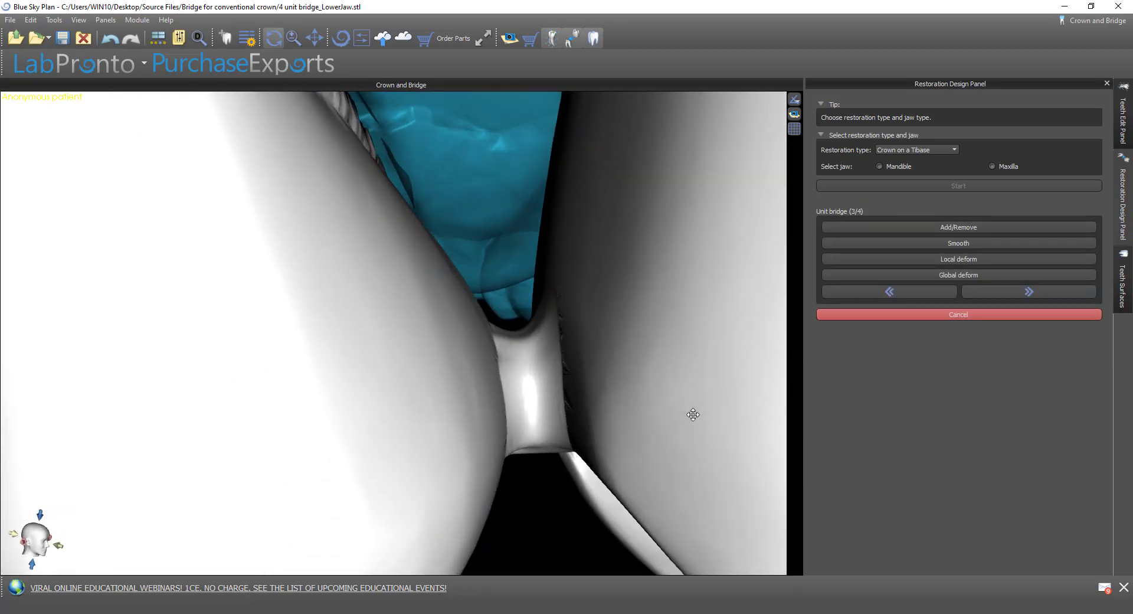
pyautogui.click(936, 227)
pyautogui.moveTo(492, 388); pyautogui.dragTo(523, 396)
pyautogui.click(931, 244)
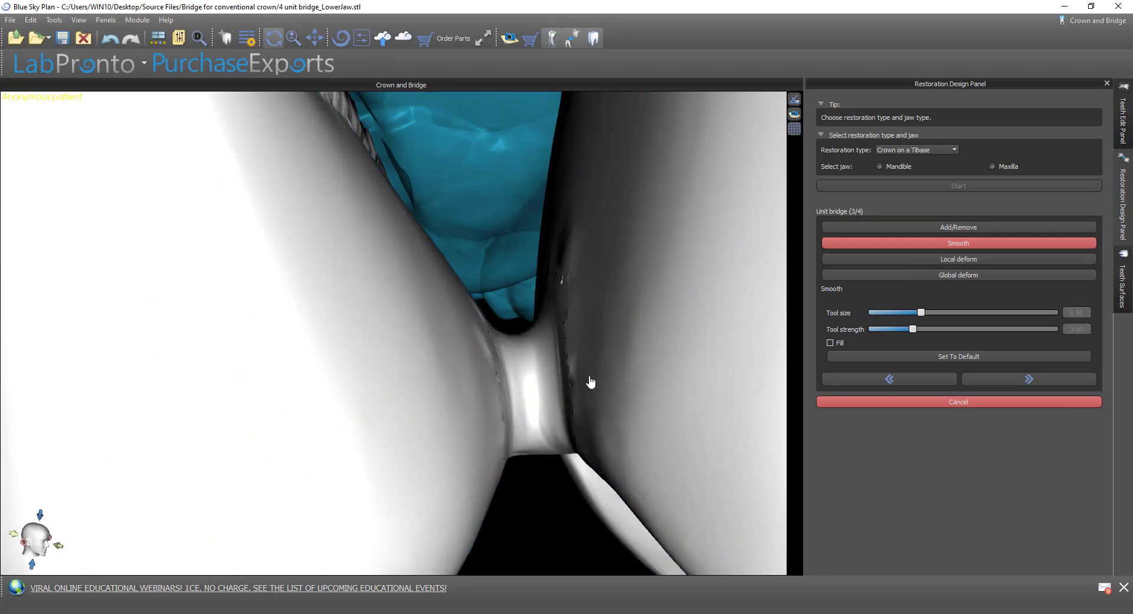
# Step: Reshape the gum-side edge of the premolar connector with Local deform and proceed to the insert direction stage
pyautogui.click(959, 260)
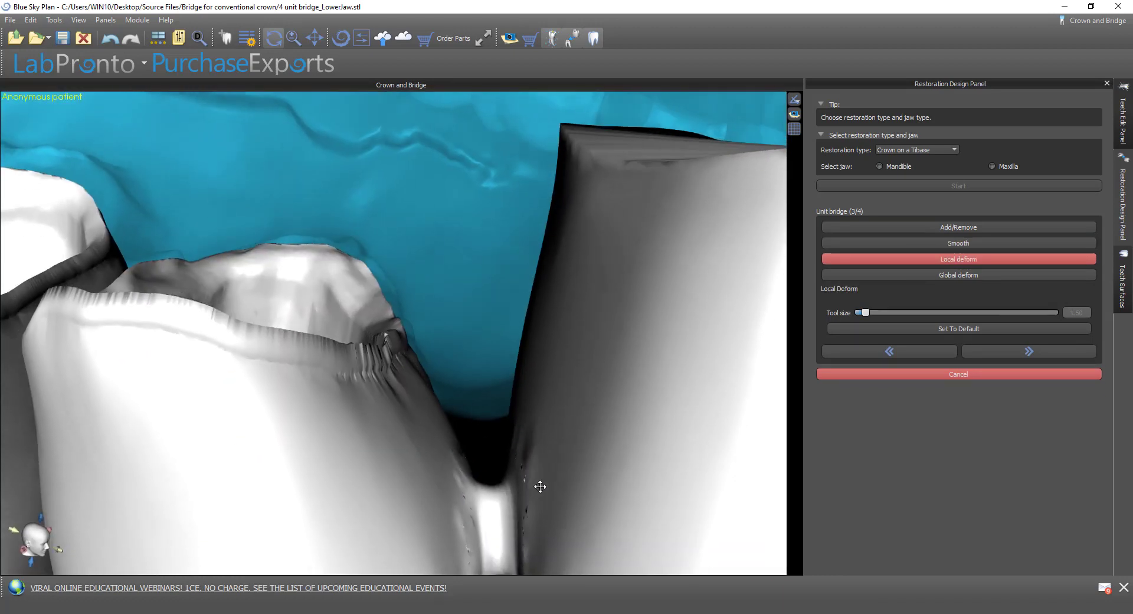
pyautogui.moveTo(482, 499); pyautogui.dragTo(485, 491)
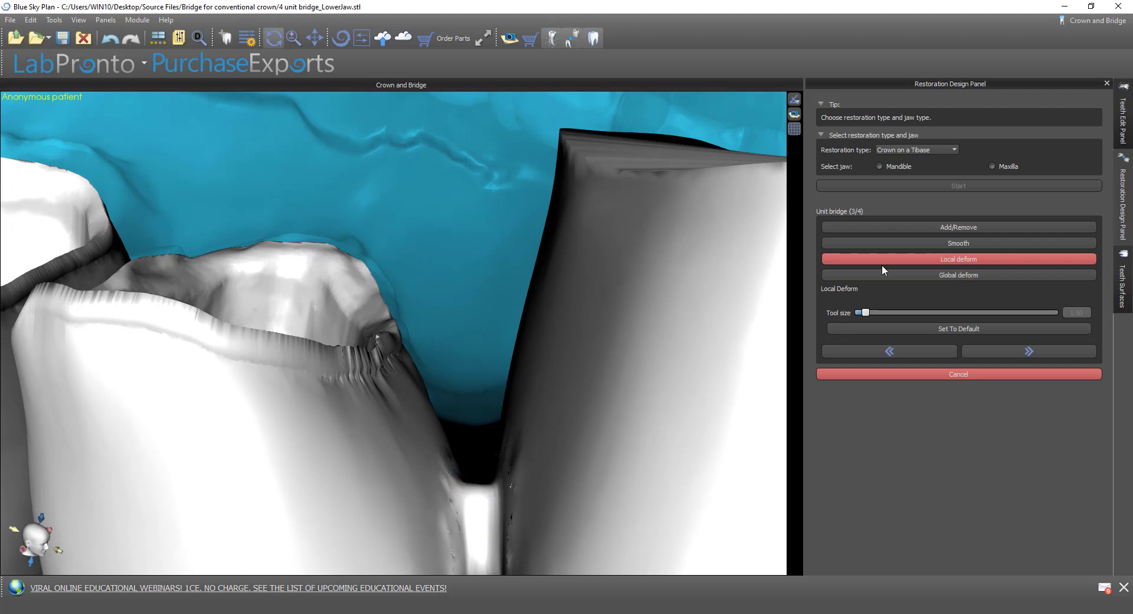
pyautogui.moveTo(594, 428); pyautogui.dragTo(578, 429, button='right')
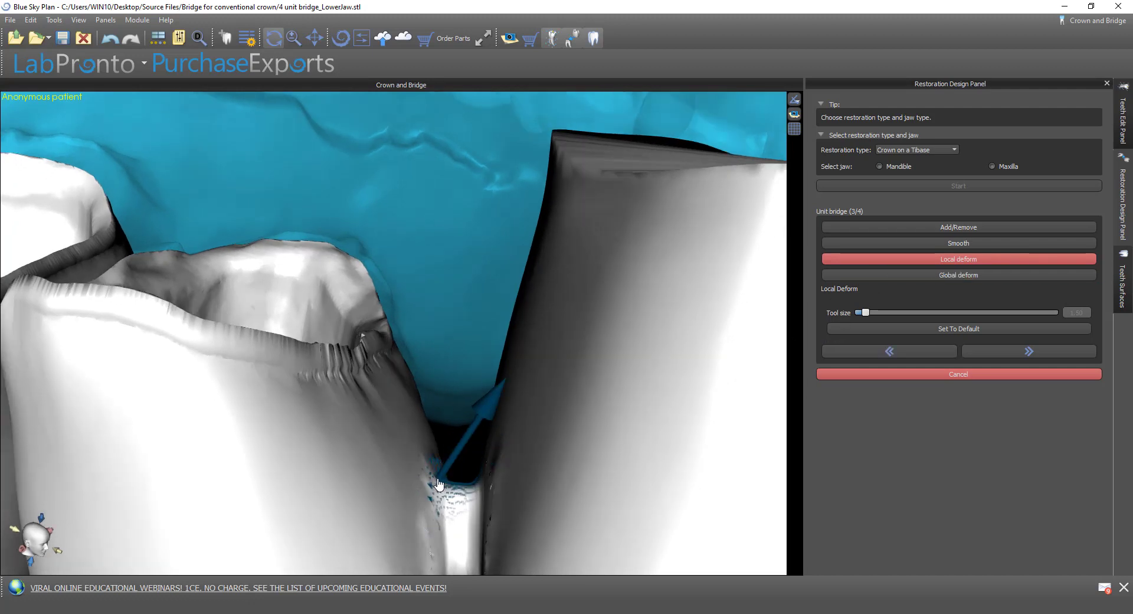
pyautogui.moveTo(438, 481); pyautogui.dragTo(437, 478)
pyautogui.moveTo(350, 491); pyautogui.dragTo(390, 511, button='right')
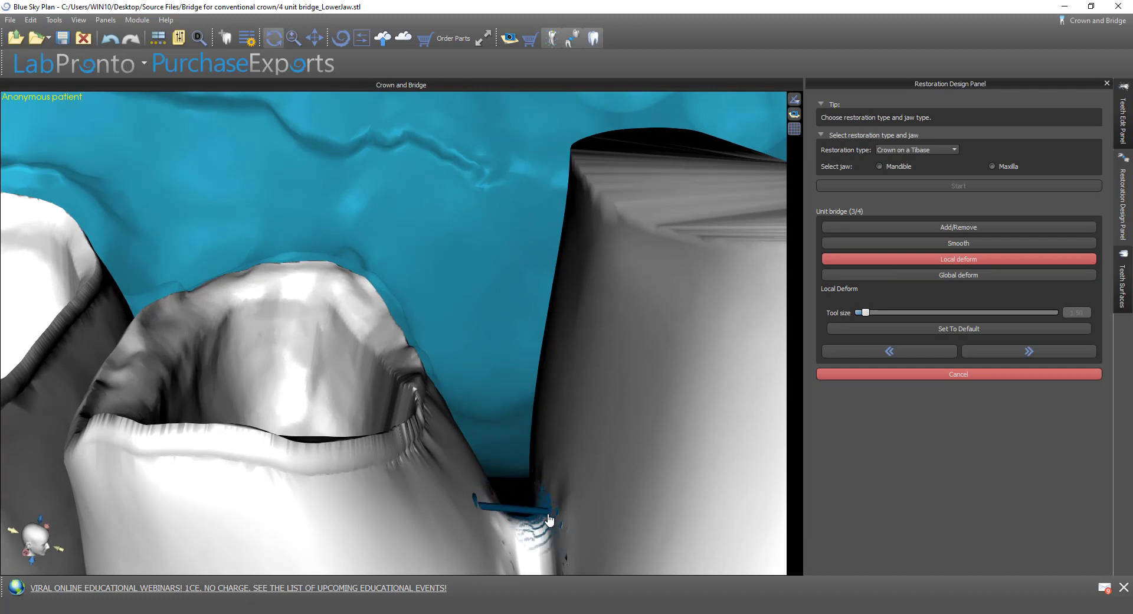
pyautogui.moveTo(533, 518); pyautogui.dragTo(538, 520)
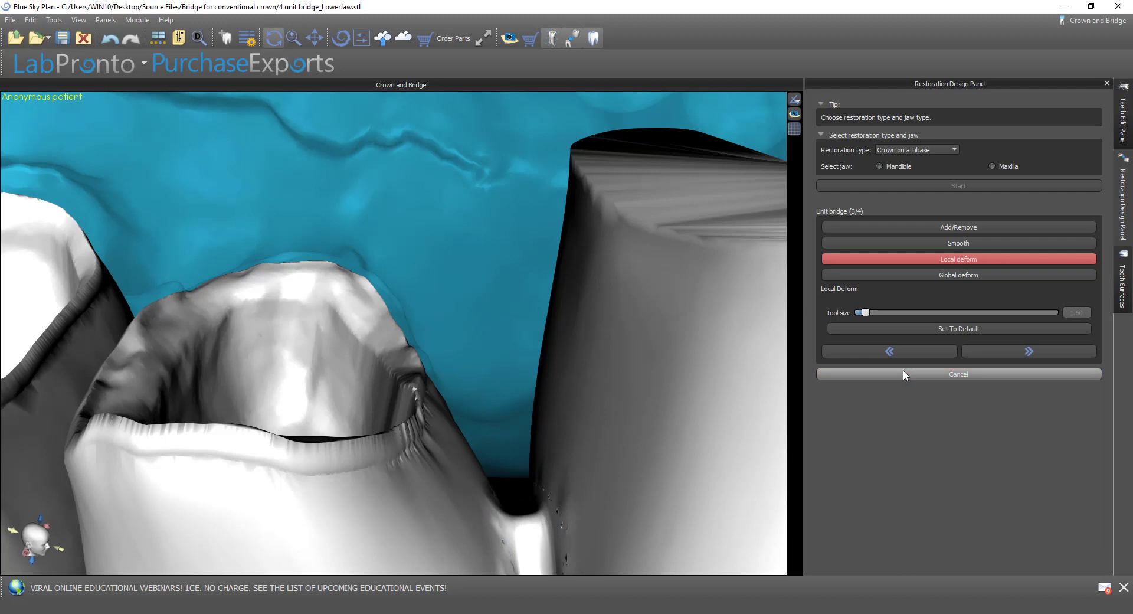
pyautogui.moveTo(599, 463); pyautogui.dragTo(551, 337, button='right')
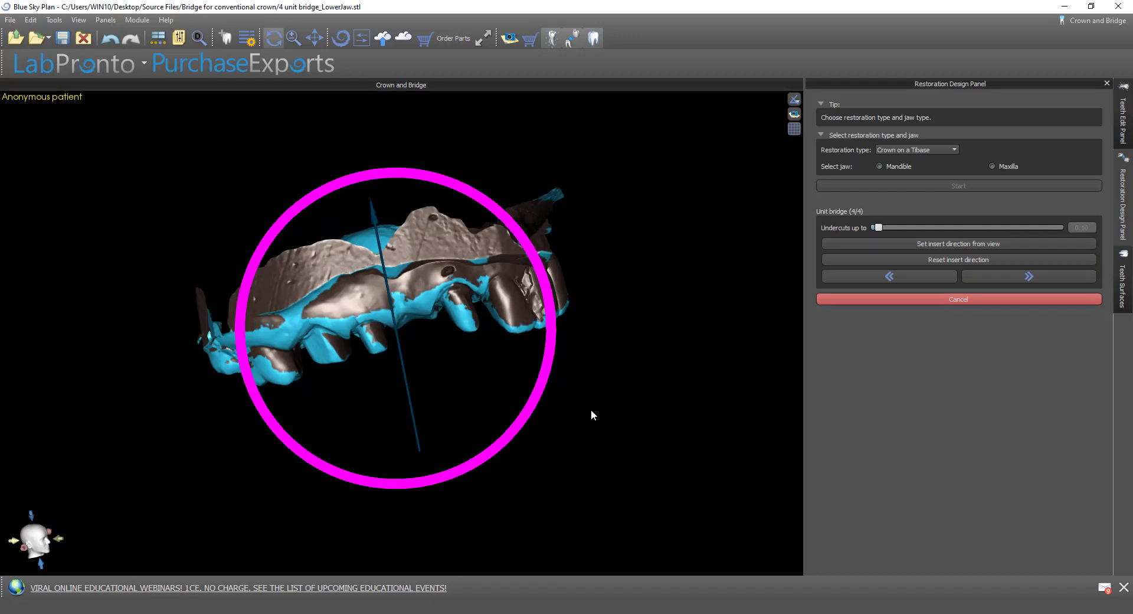
# Step: Tilt the bridge's insert direction to nearly vertical in the side view of the upper jaw and finish creating the bridge
pyautogui.moveTo(591, 415); pyautogui.dragTo(505, 471, button='right')
pyautogui.moveTo(332, 522); pyautogui.dragTo(382, 532, button='right')
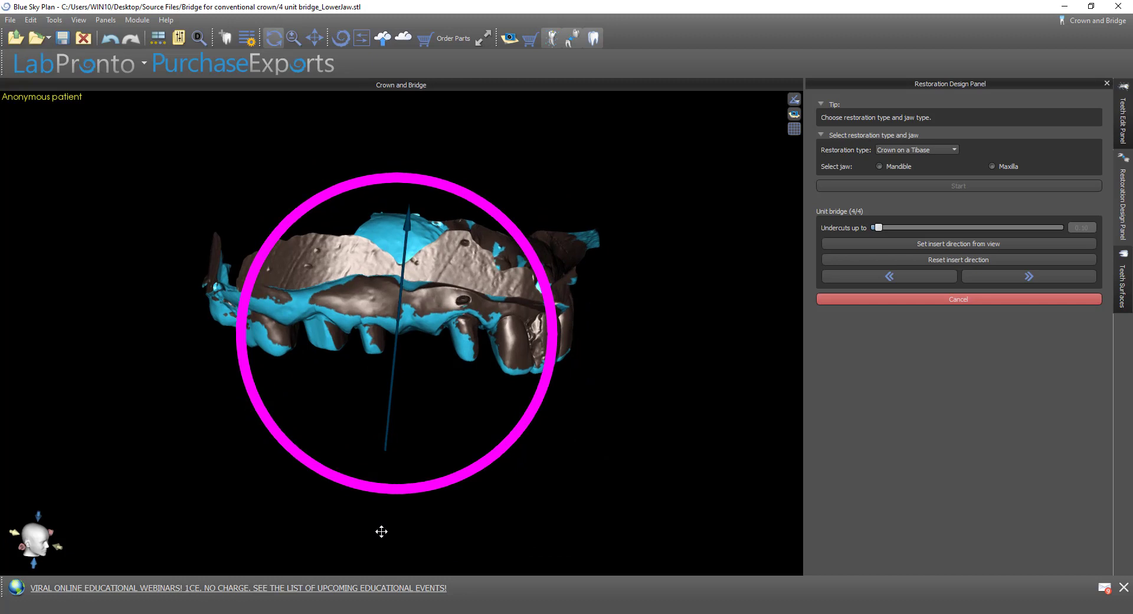
pyautogui.moveTo(435, 491); pyautogui.dragTo(412, 519)
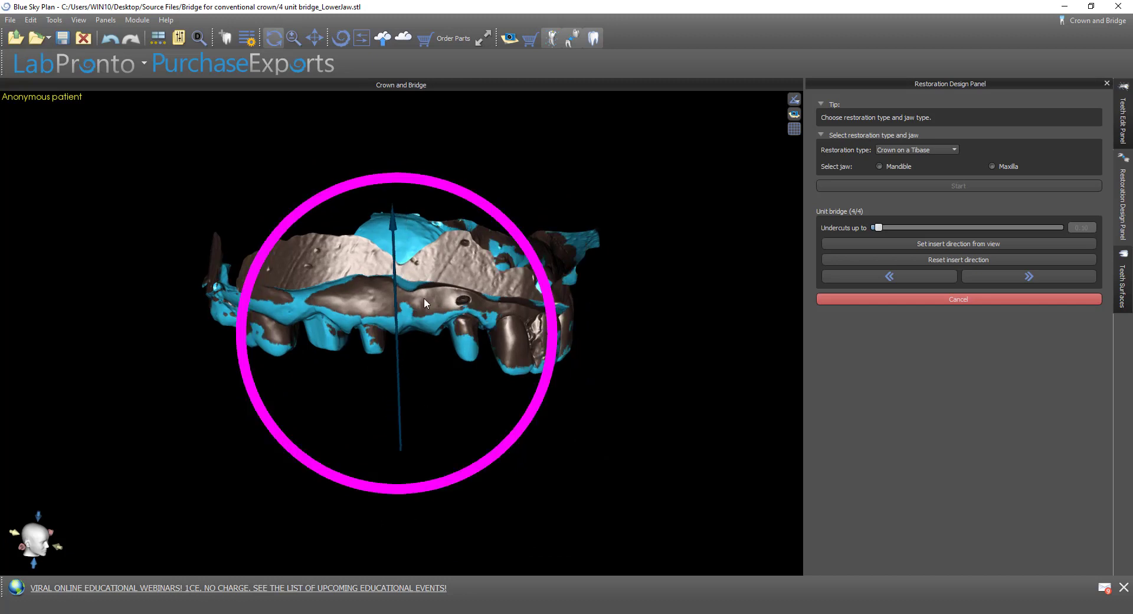
pyautogui.click(1003, 275)
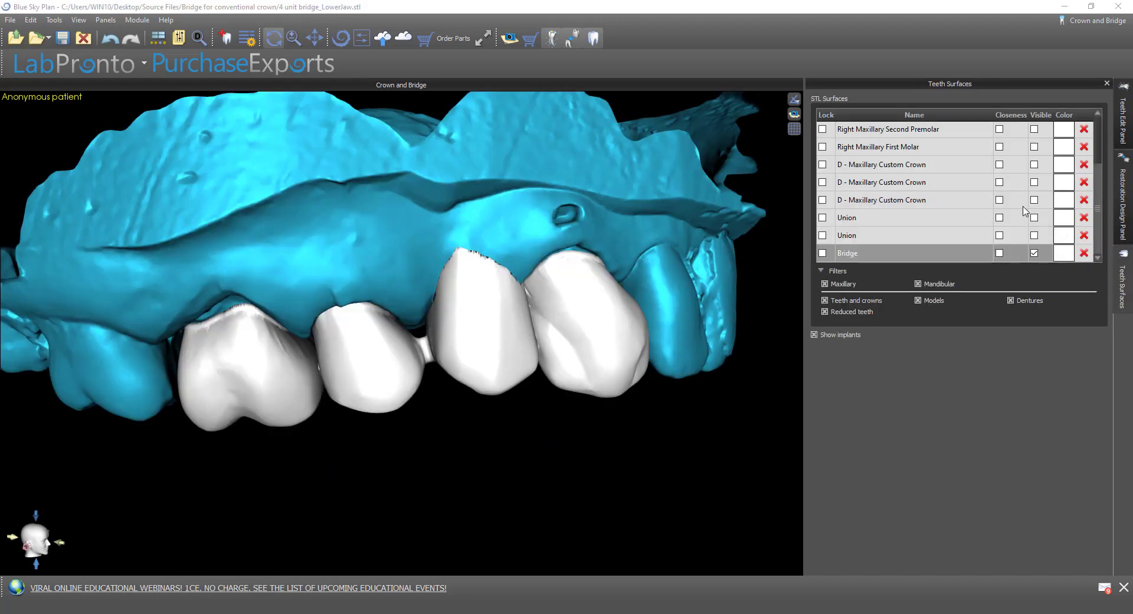
# Step: Hide the 4 unit bridge_UpperJaw model and inspect the finished bridge from its fitting and occlusal sides
pyautogui.scroll(2, 1025, 211)
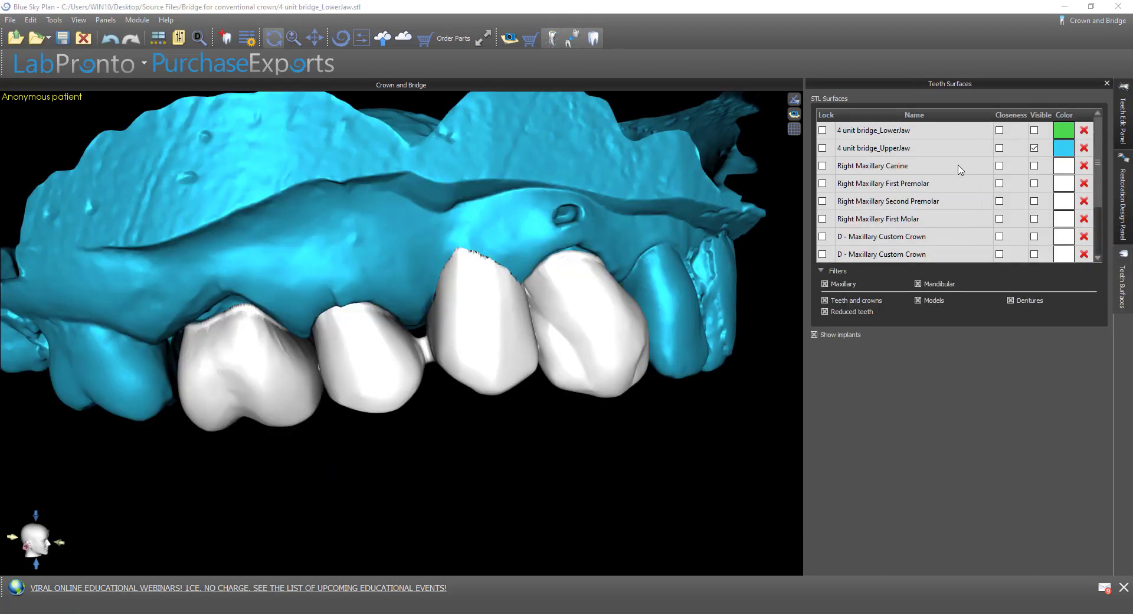
pyautogui.click(1034, 148)
pyautogui.scroll(-5, 407, 277)
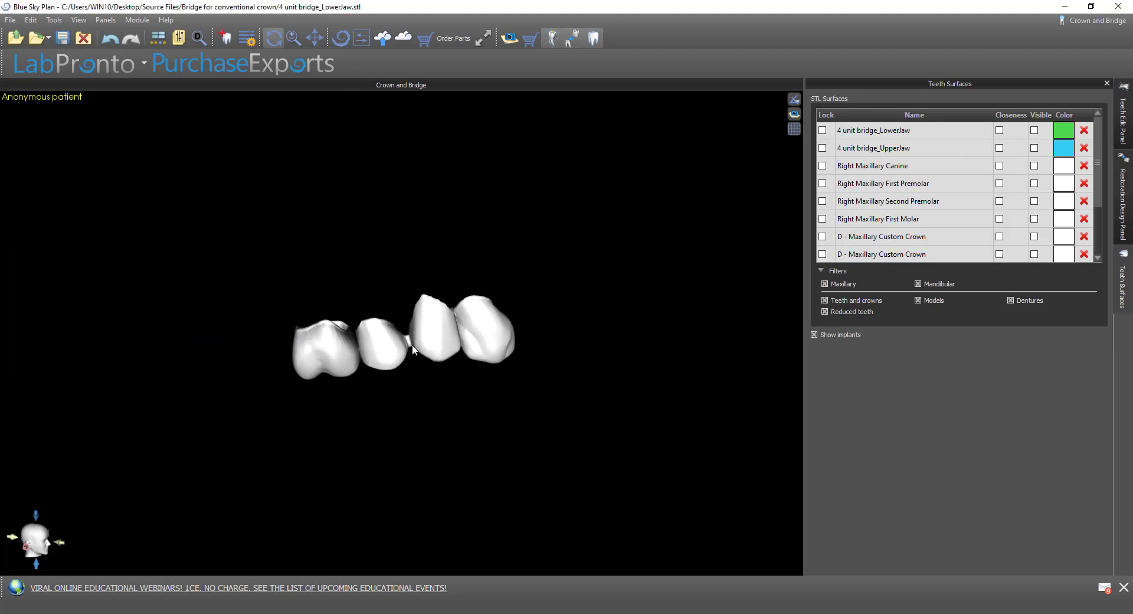
pyautogui.moveTo(411, 345); pyautogui.dragTo(404, 575)
pyautogui.moveTo(408, 418); pyautogui.dragTo(471, 504)
pyautogui.scroll(5, 401, 413)
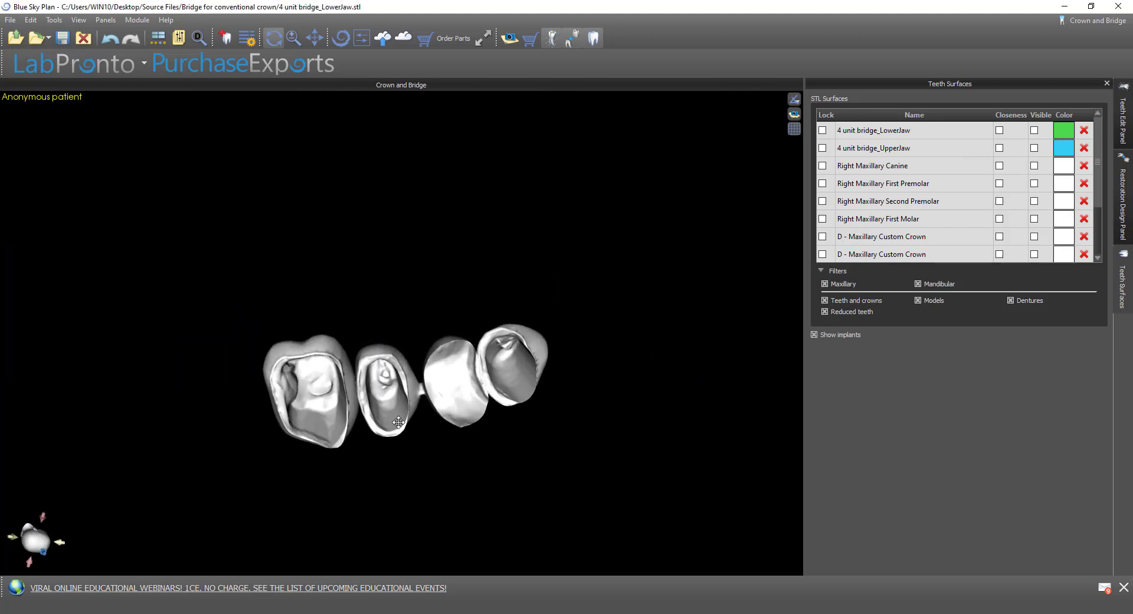
pyautogui.moveTo(395, 431); pyautogui.dragTo(665, 436)
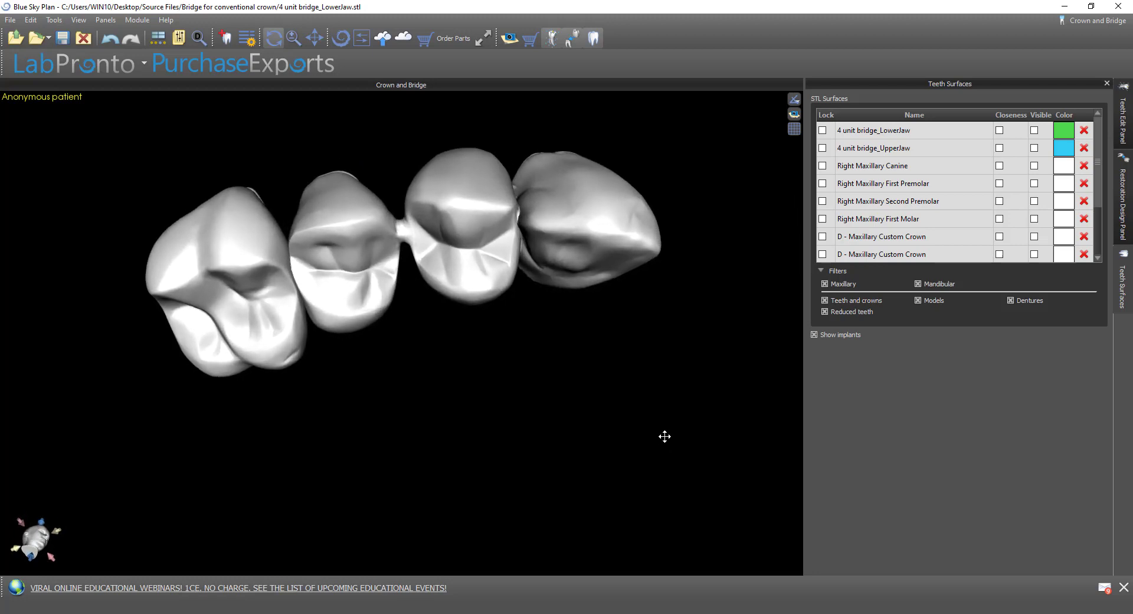
# Step: Set up the export of the Bridge with its CAM file included and proceed to choosing the destination folder
pyautogui.click(1126, 224)
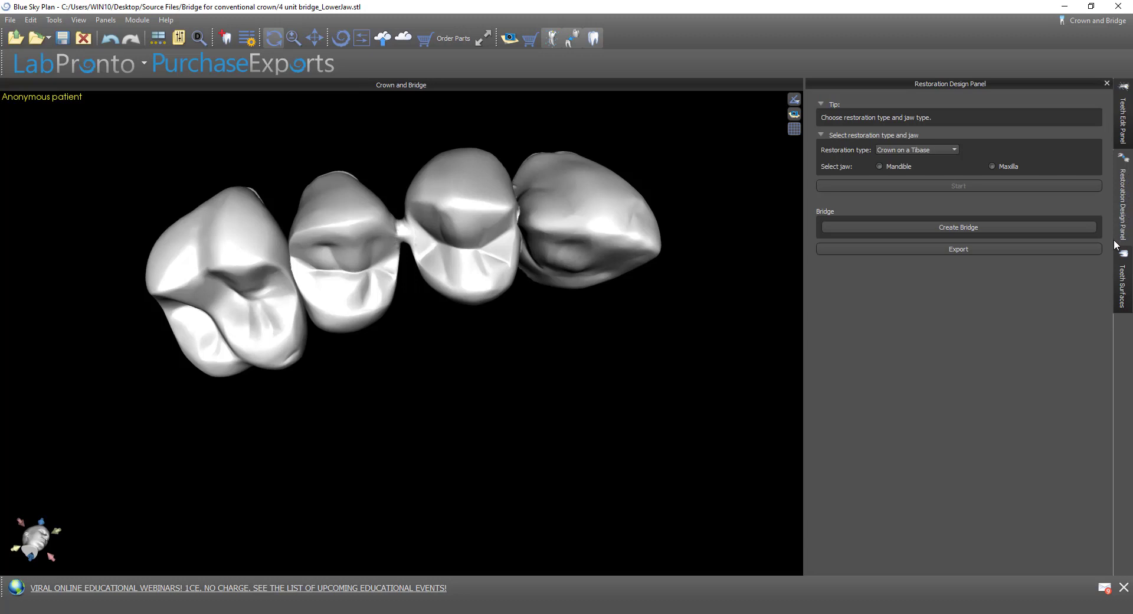
pyautogui.click(965, 250)
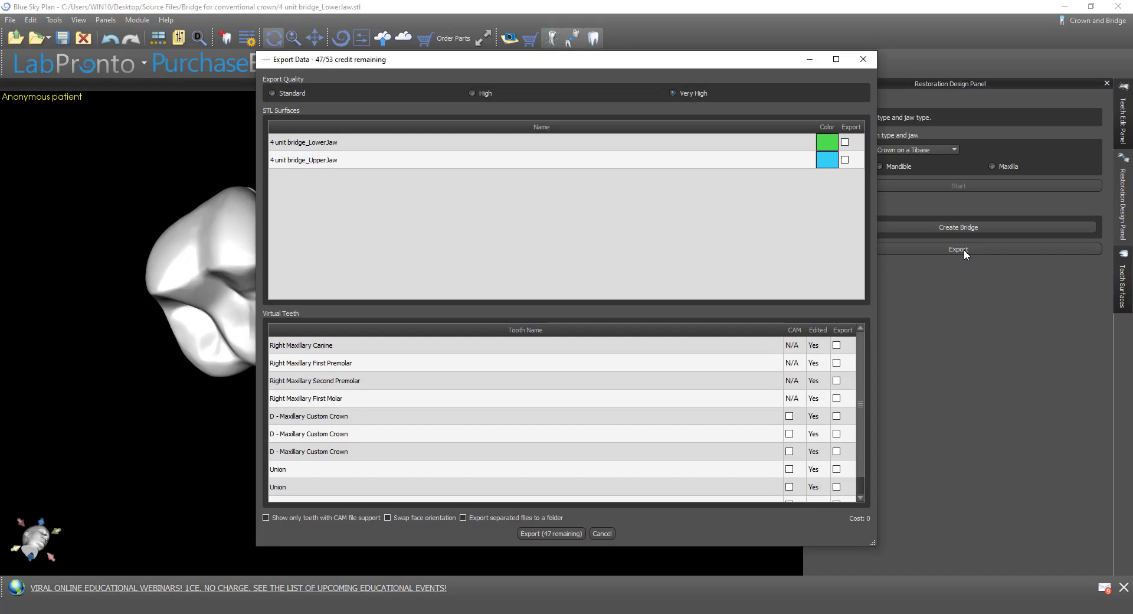
pyautogui.scroll(-1, 544, 446)
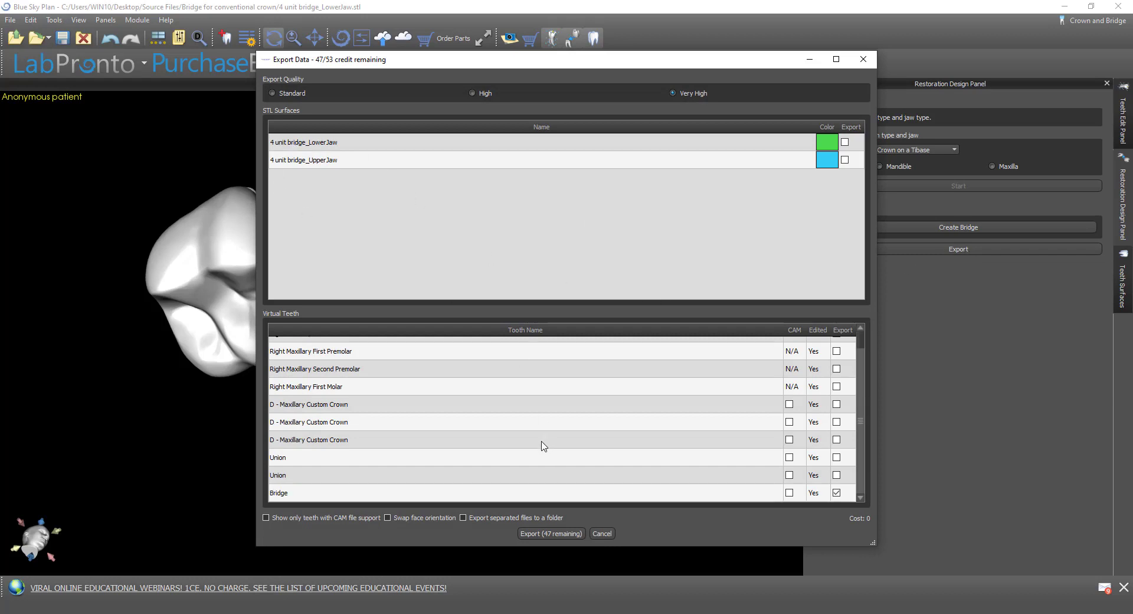
pyautogui.scroll(1, 516, 447)
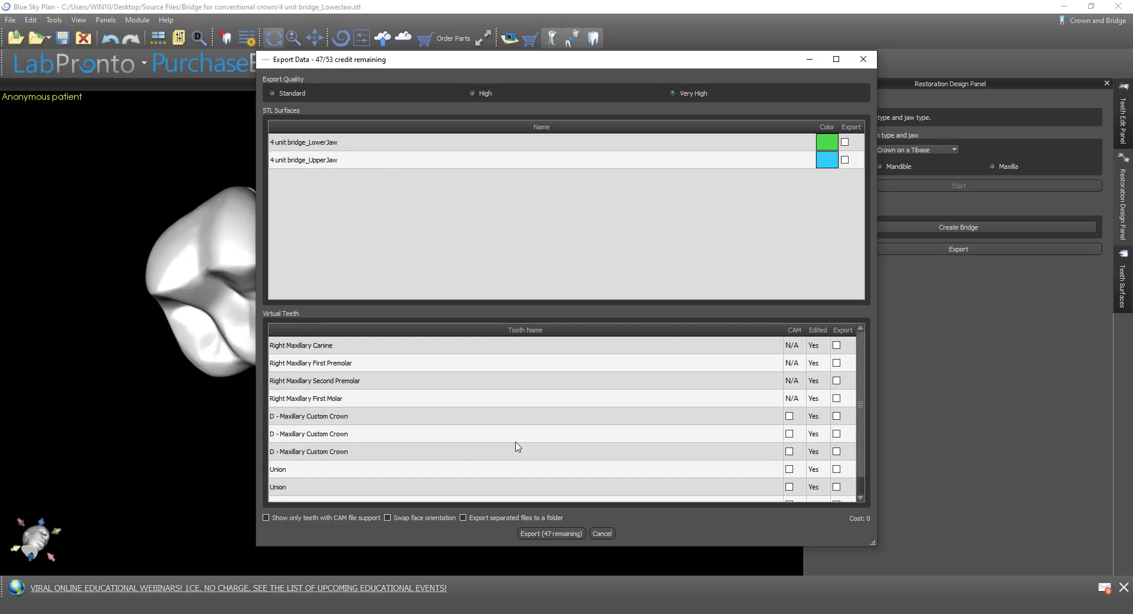
pyautogui.scroll(-1, 517, 447)
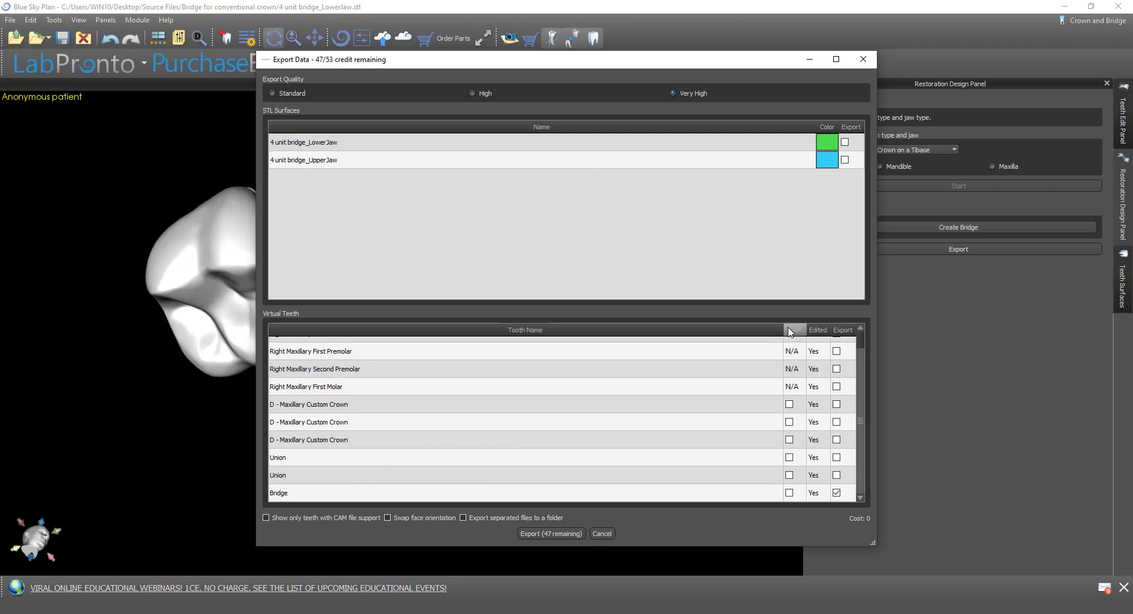
pyautogui.click(789, 493)
pyautogui.click(538, 534)
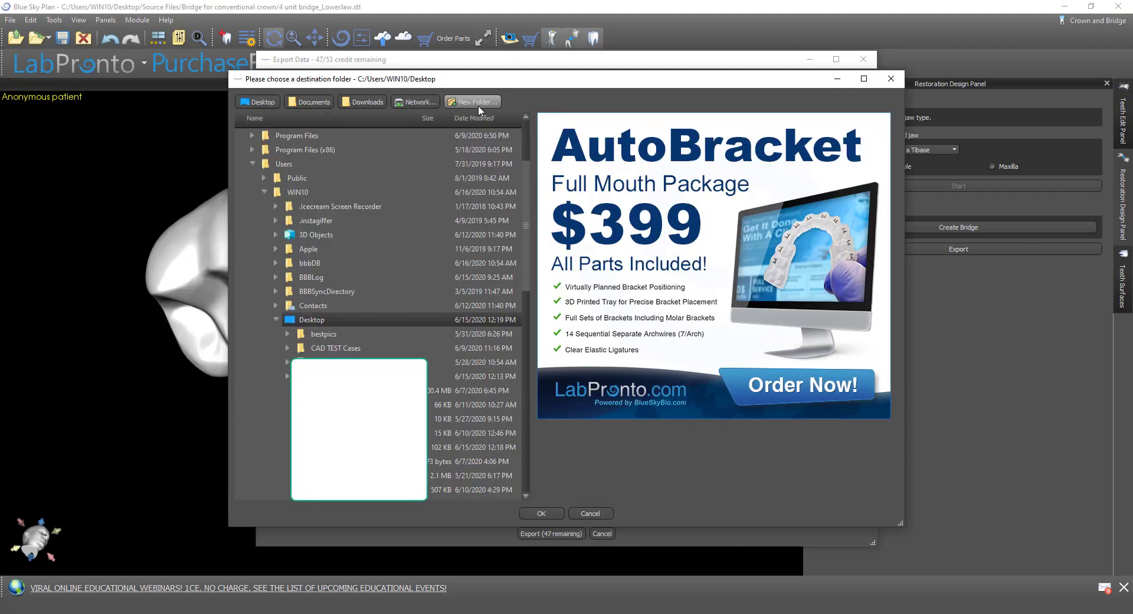
# Step: Create a folder named "beautiful bridge" on the Desktop and export the bridge into it
pyautogui.click(476, 102)
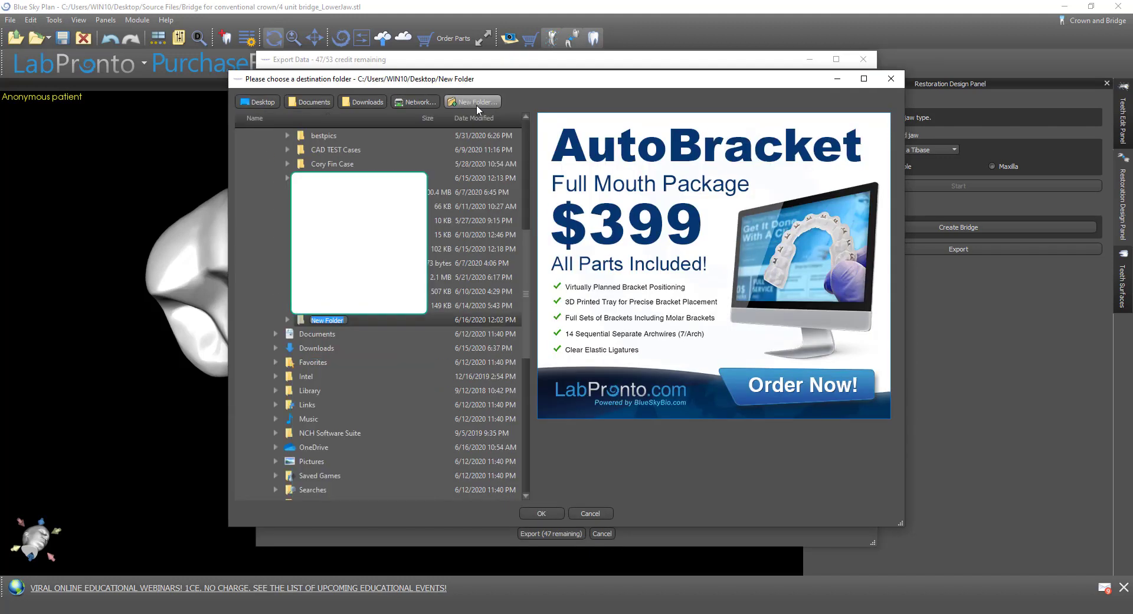
pyautogui.write('beautiful bridge')
pyautogui.press('Return')
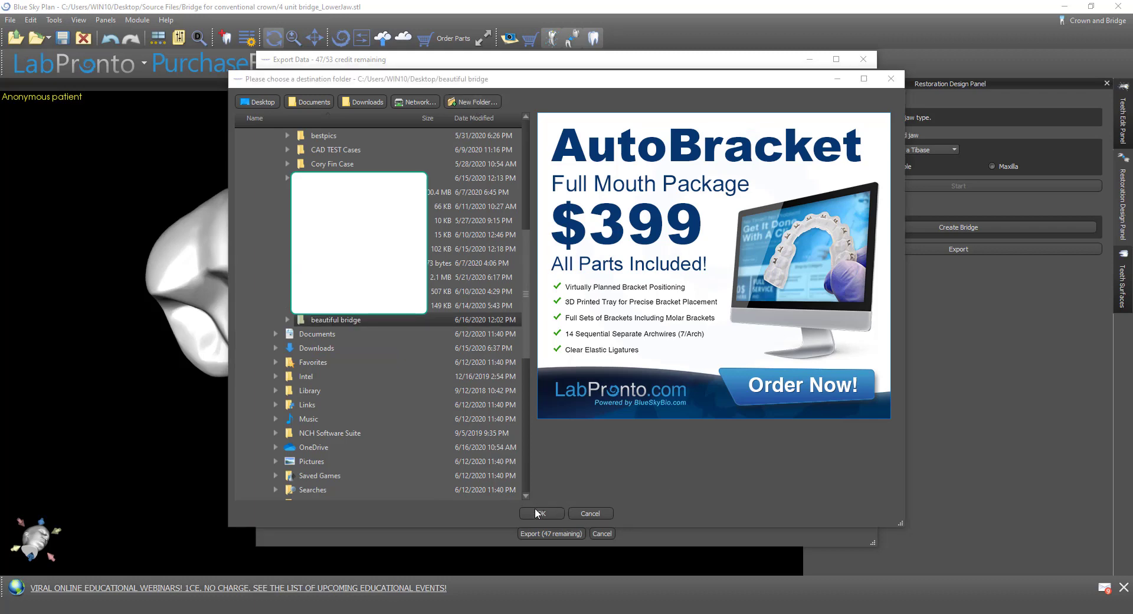
pyautogui.click(539, 513)
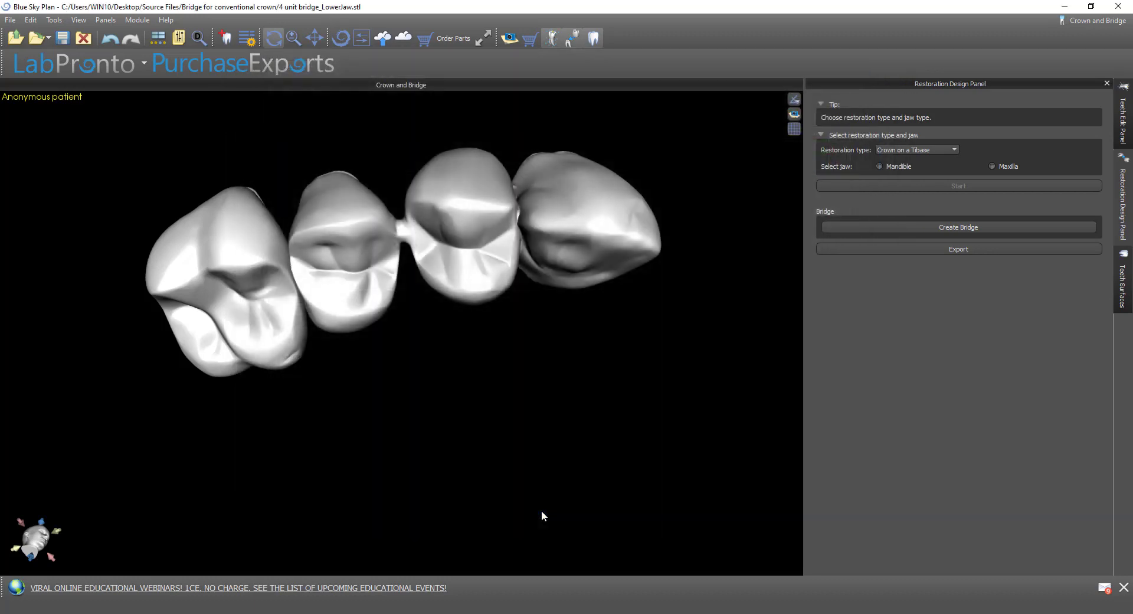